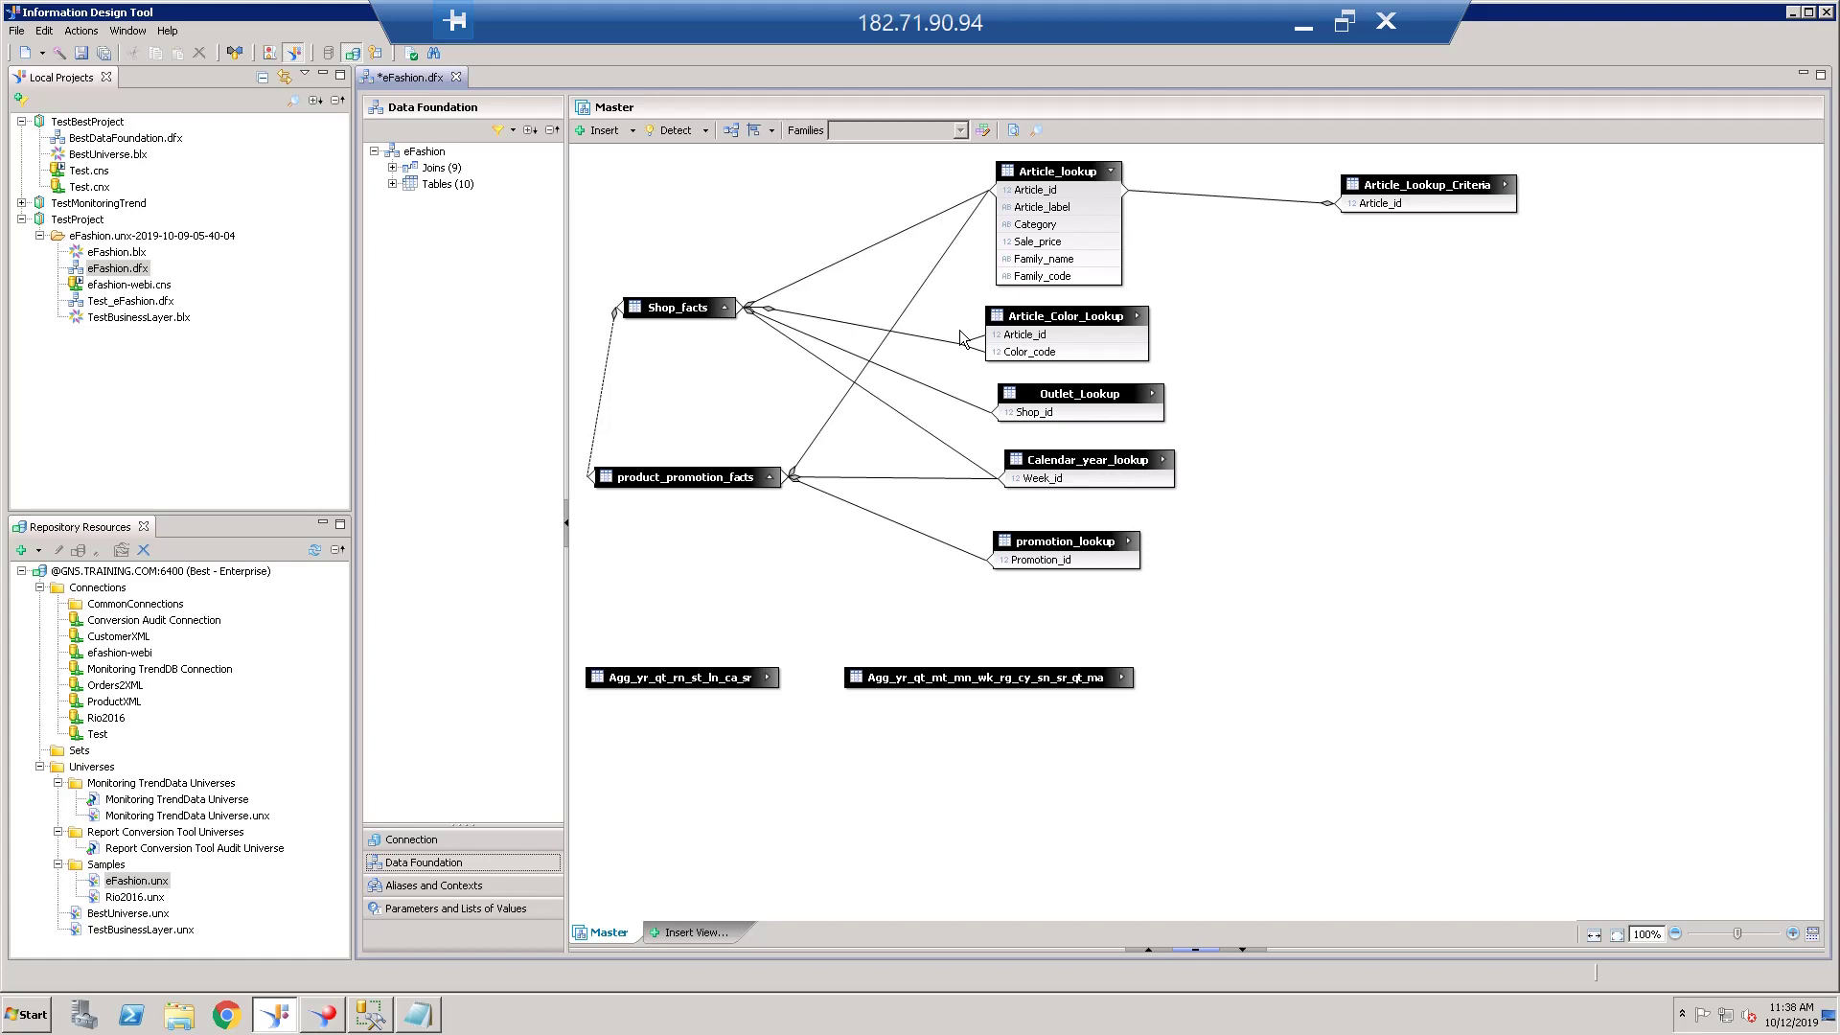
double_click(872, 247)
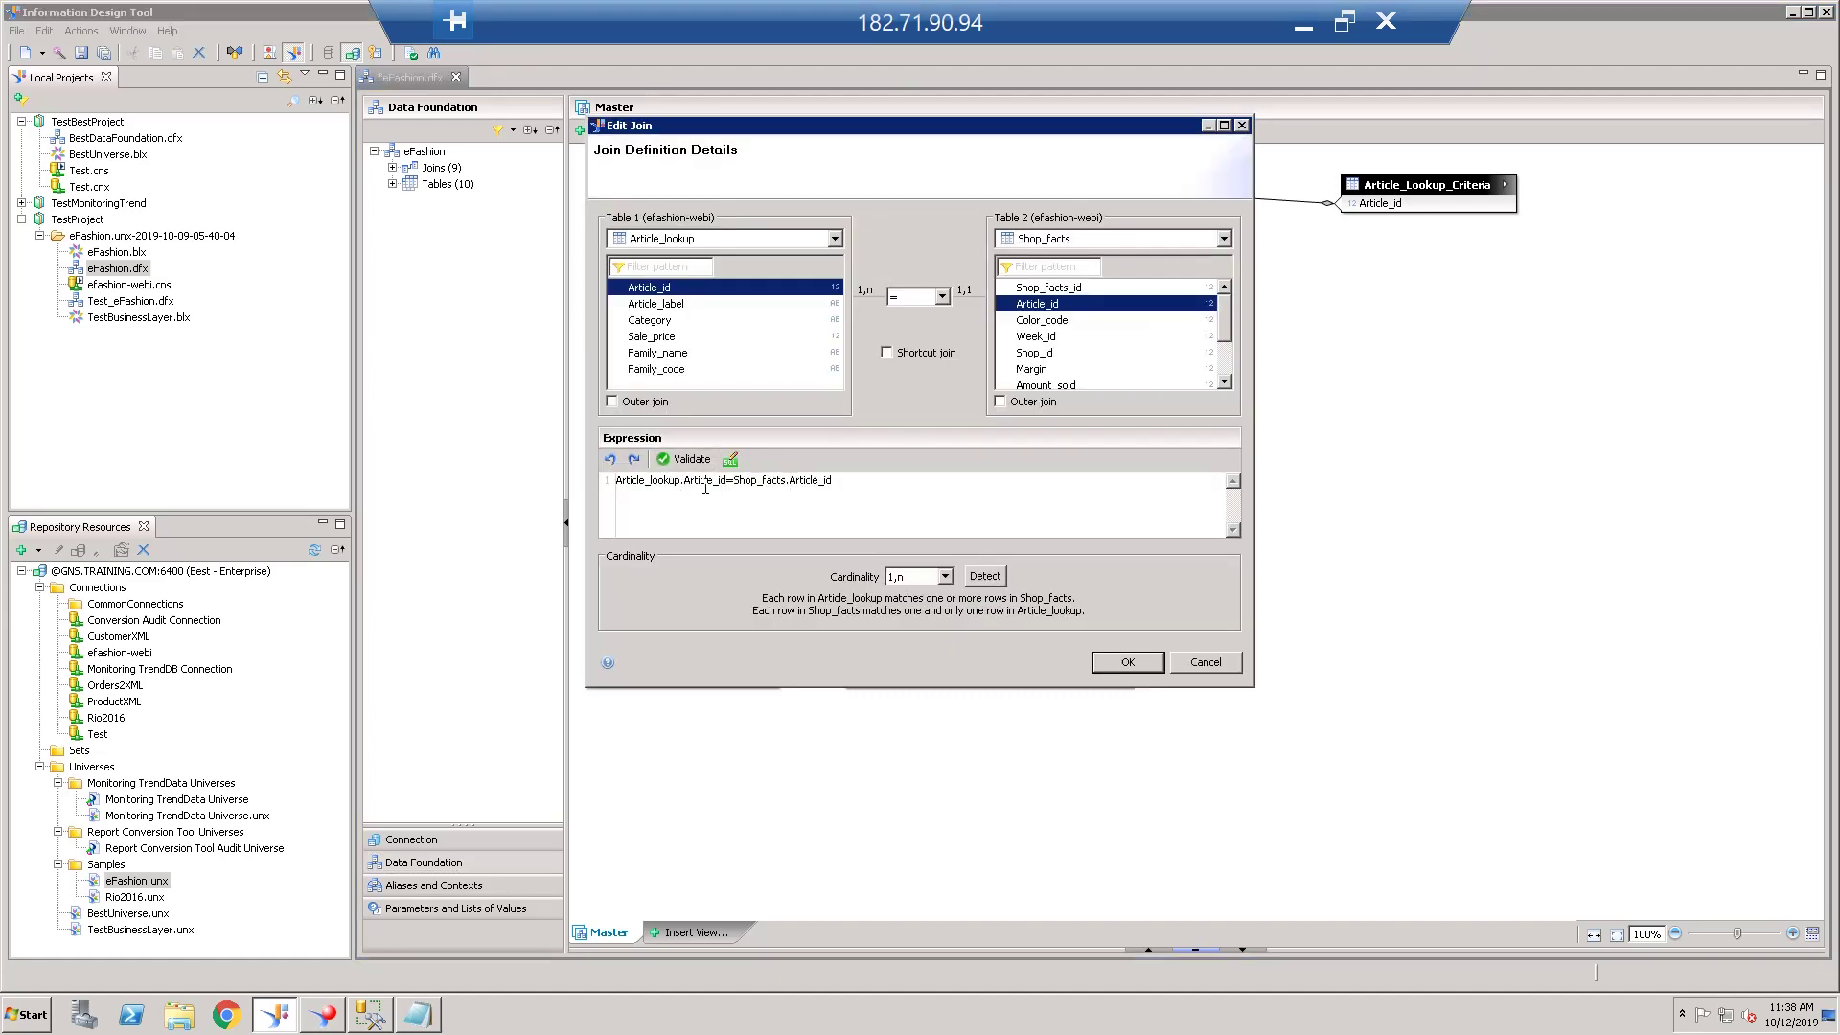
double_click(740, 481)
click(787, 482)
double_click(682, 481)
click(648, 506)
click(1203, 663)
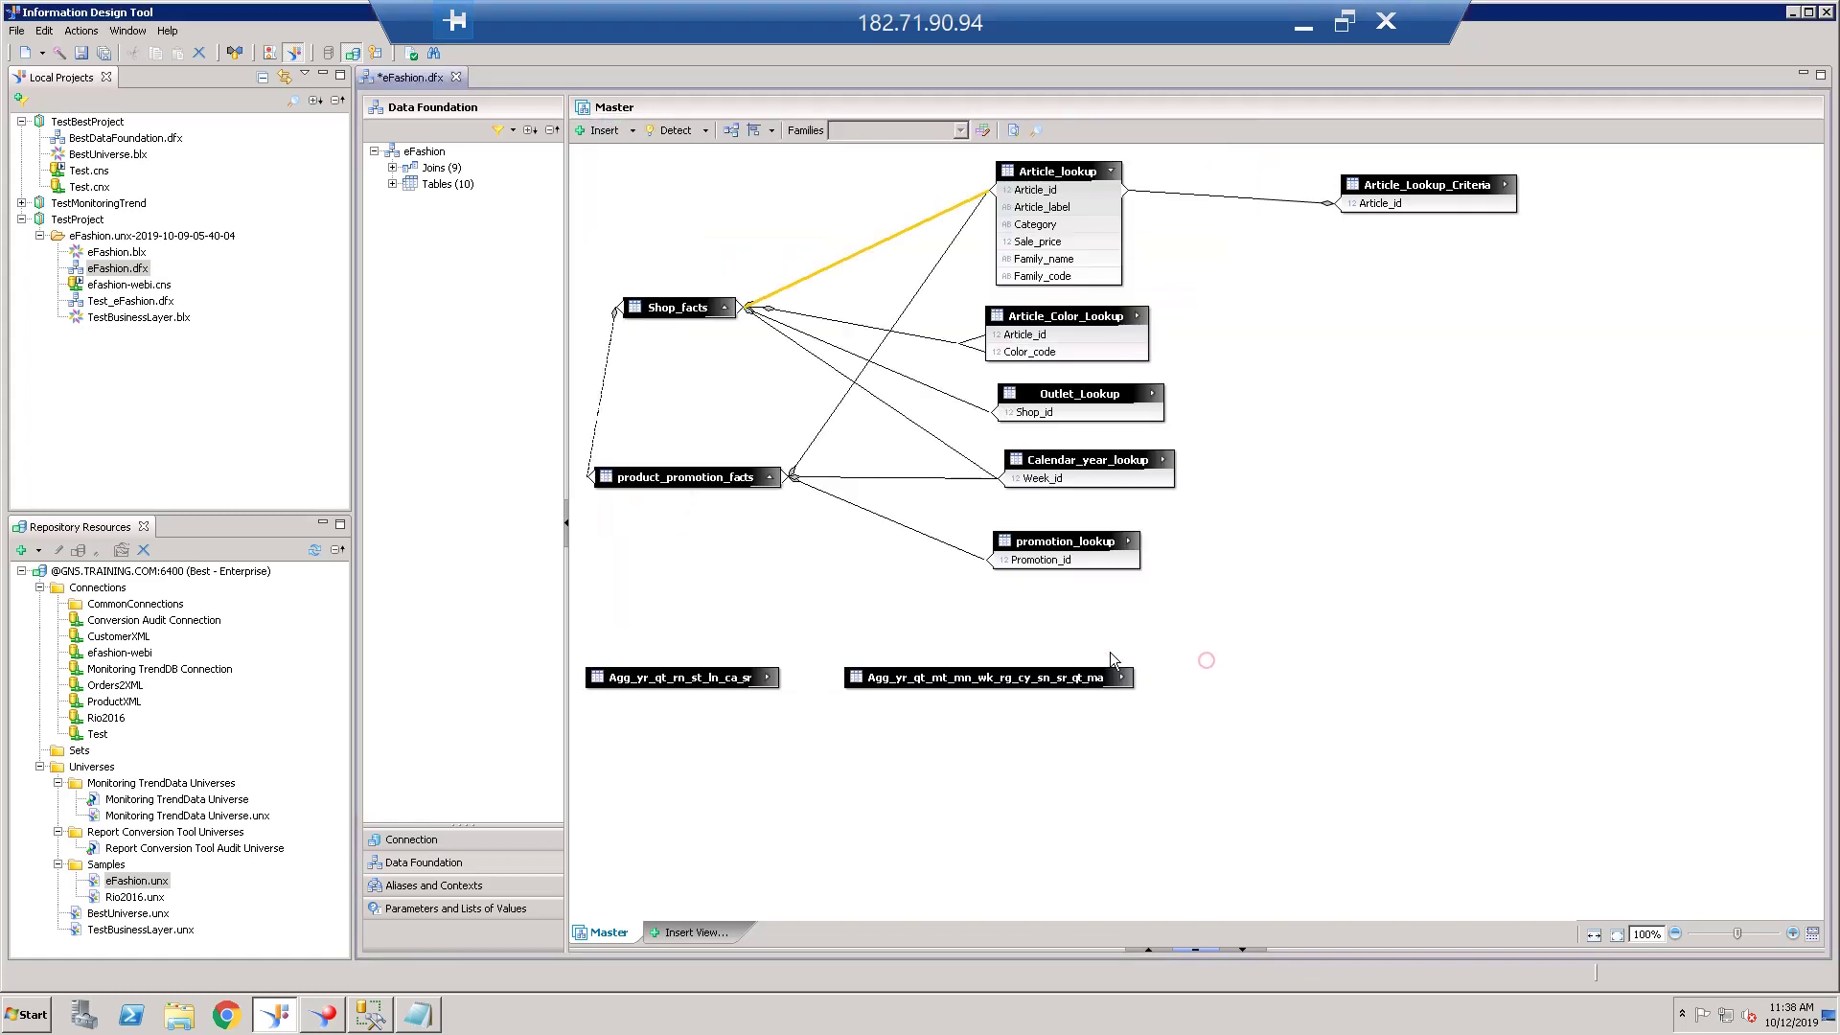
double_click(597, 427)
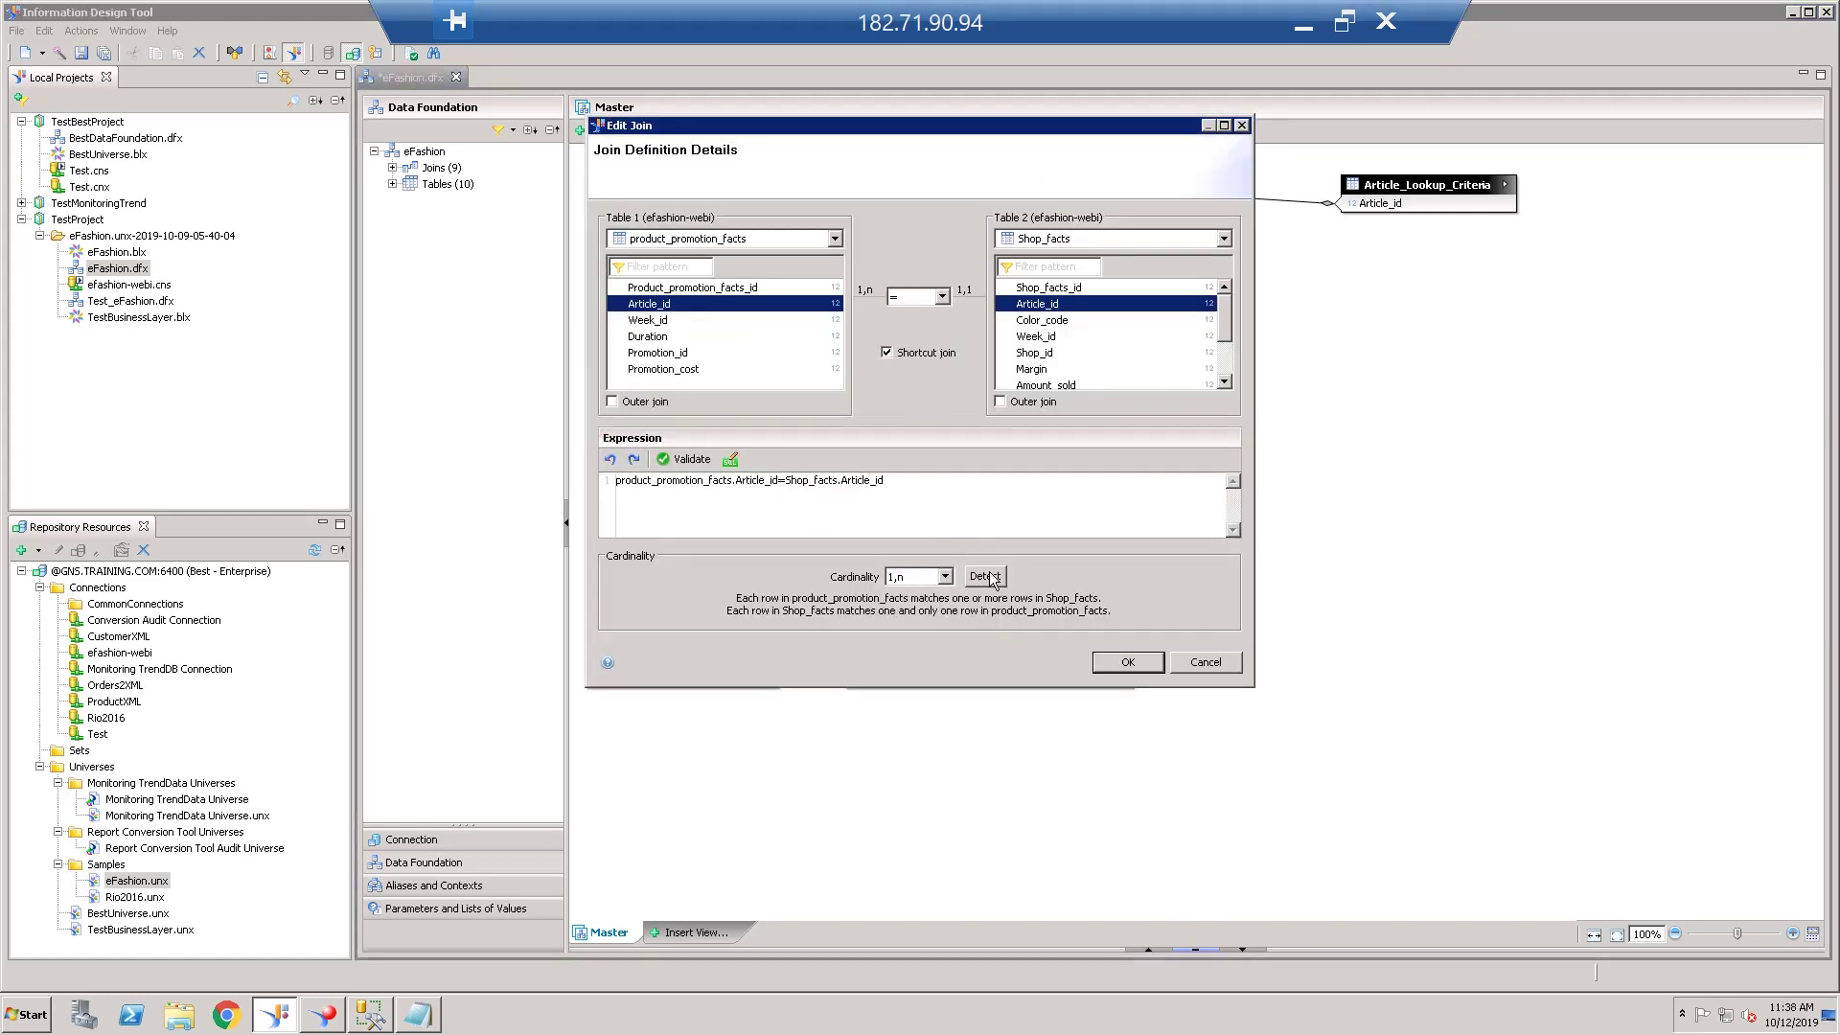
click(1206, 663)
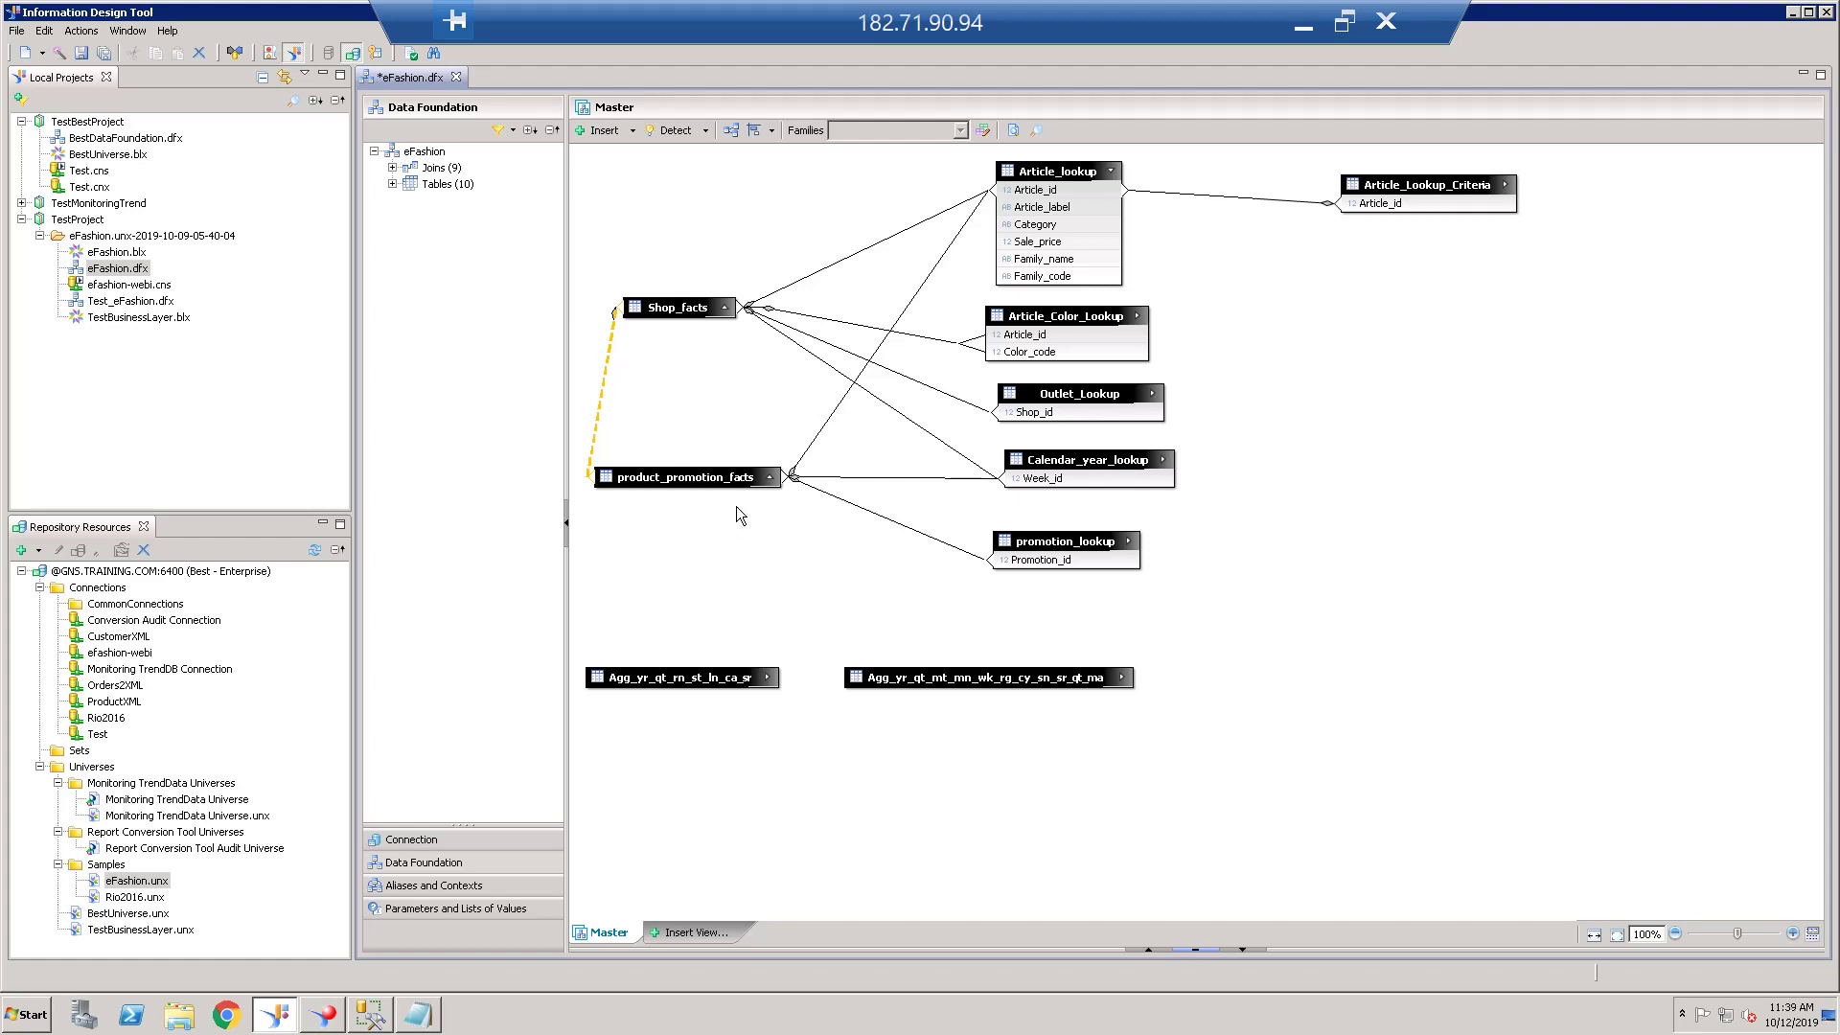
Step: Show the Article_lookup table's values, retrieving 200 article rows with labels, categories and prices
mouse_move(1086, 327)
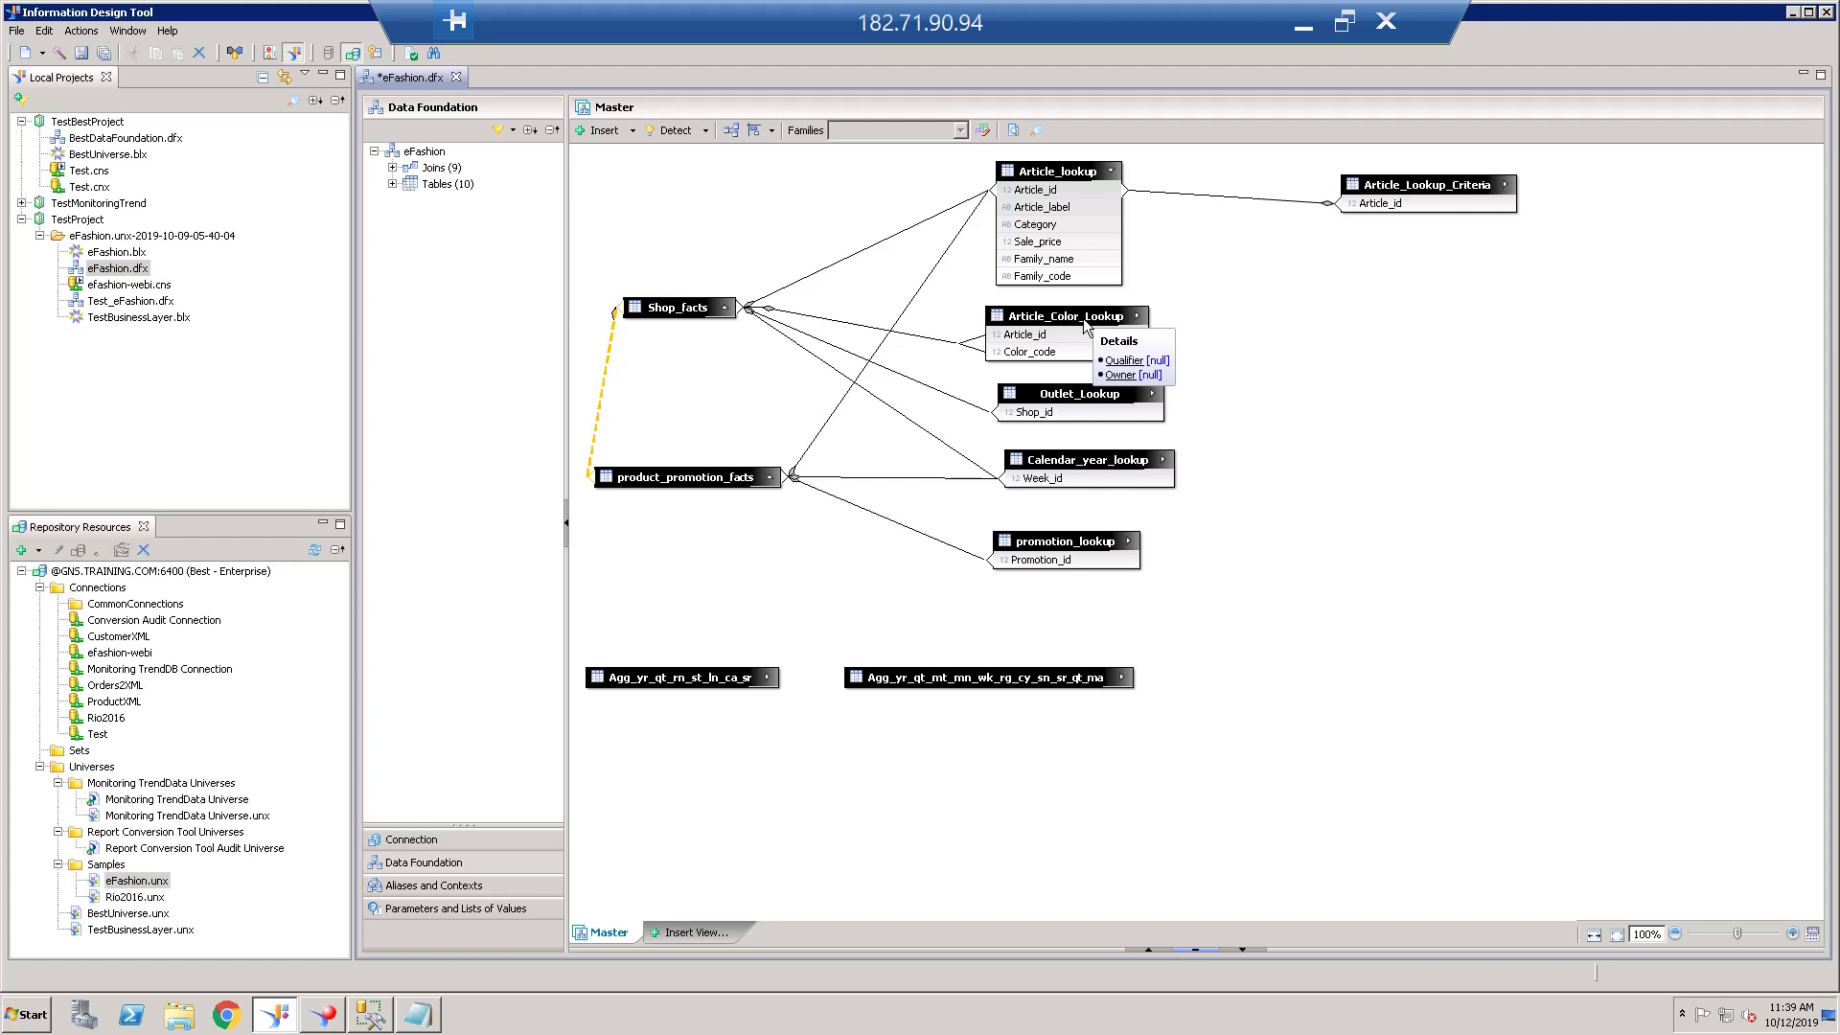
right_click(1068, 176)
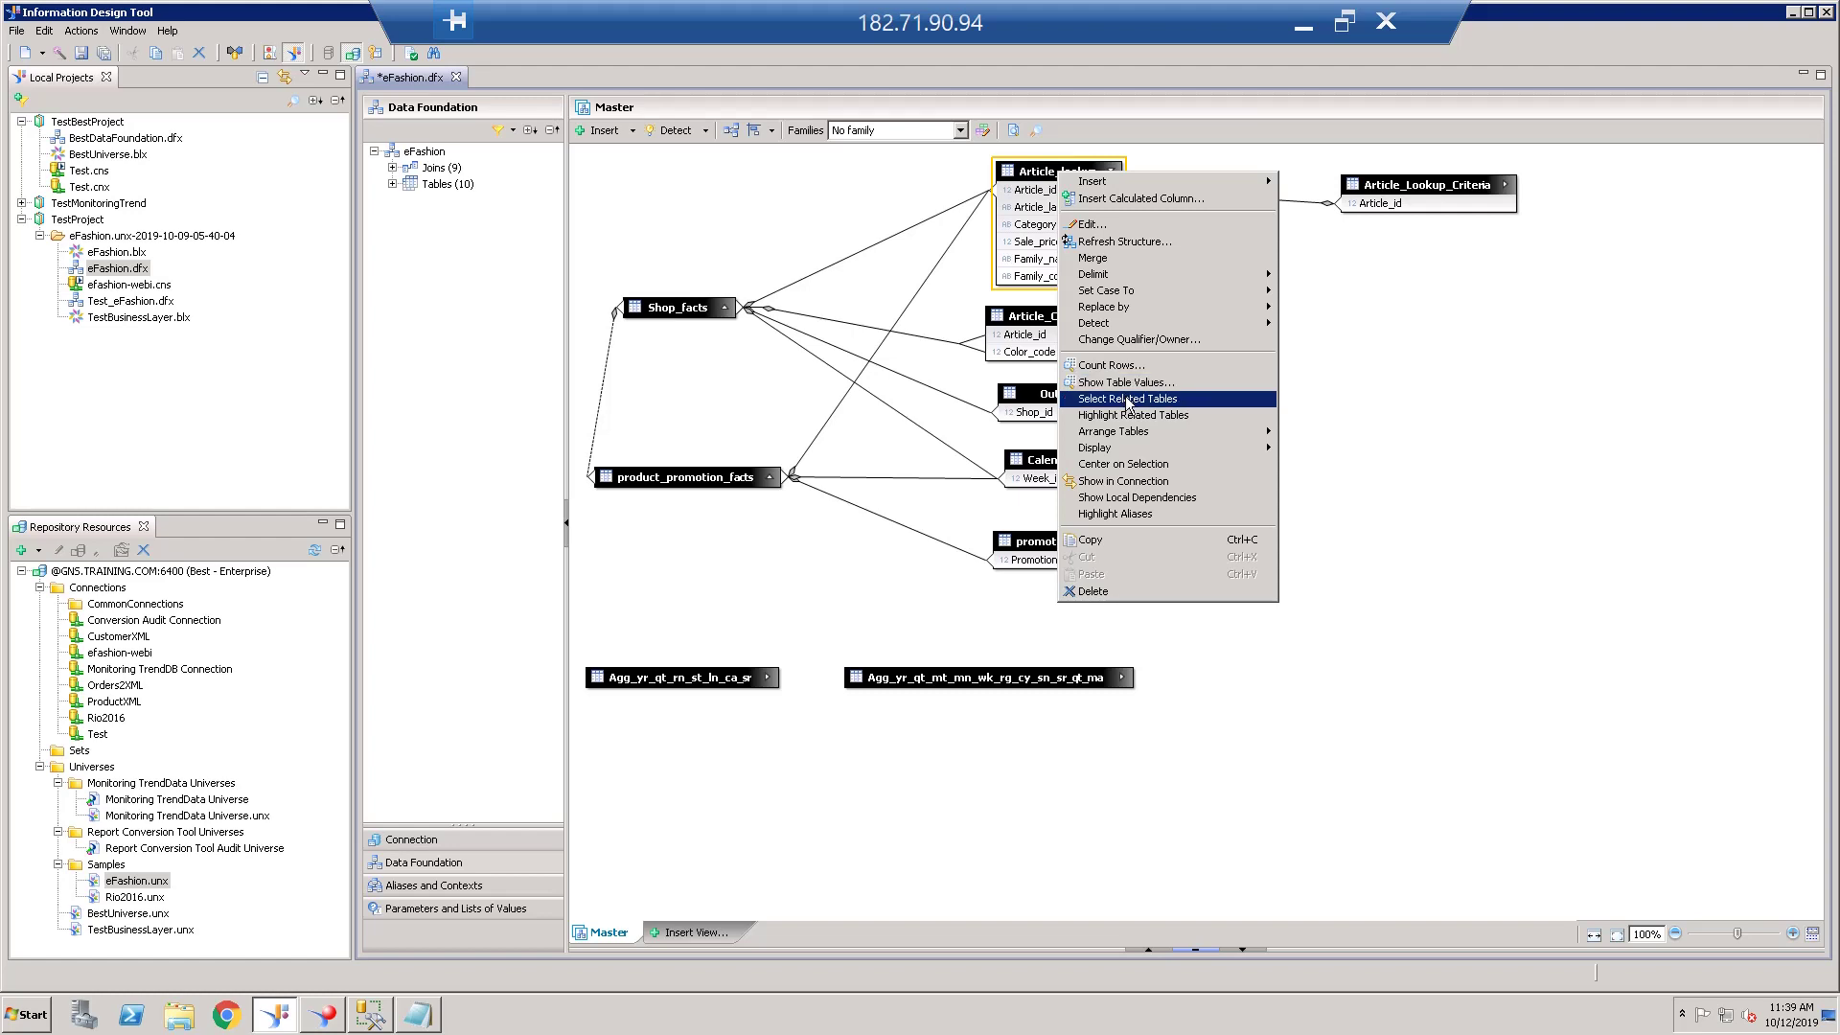
click(1127, 401)
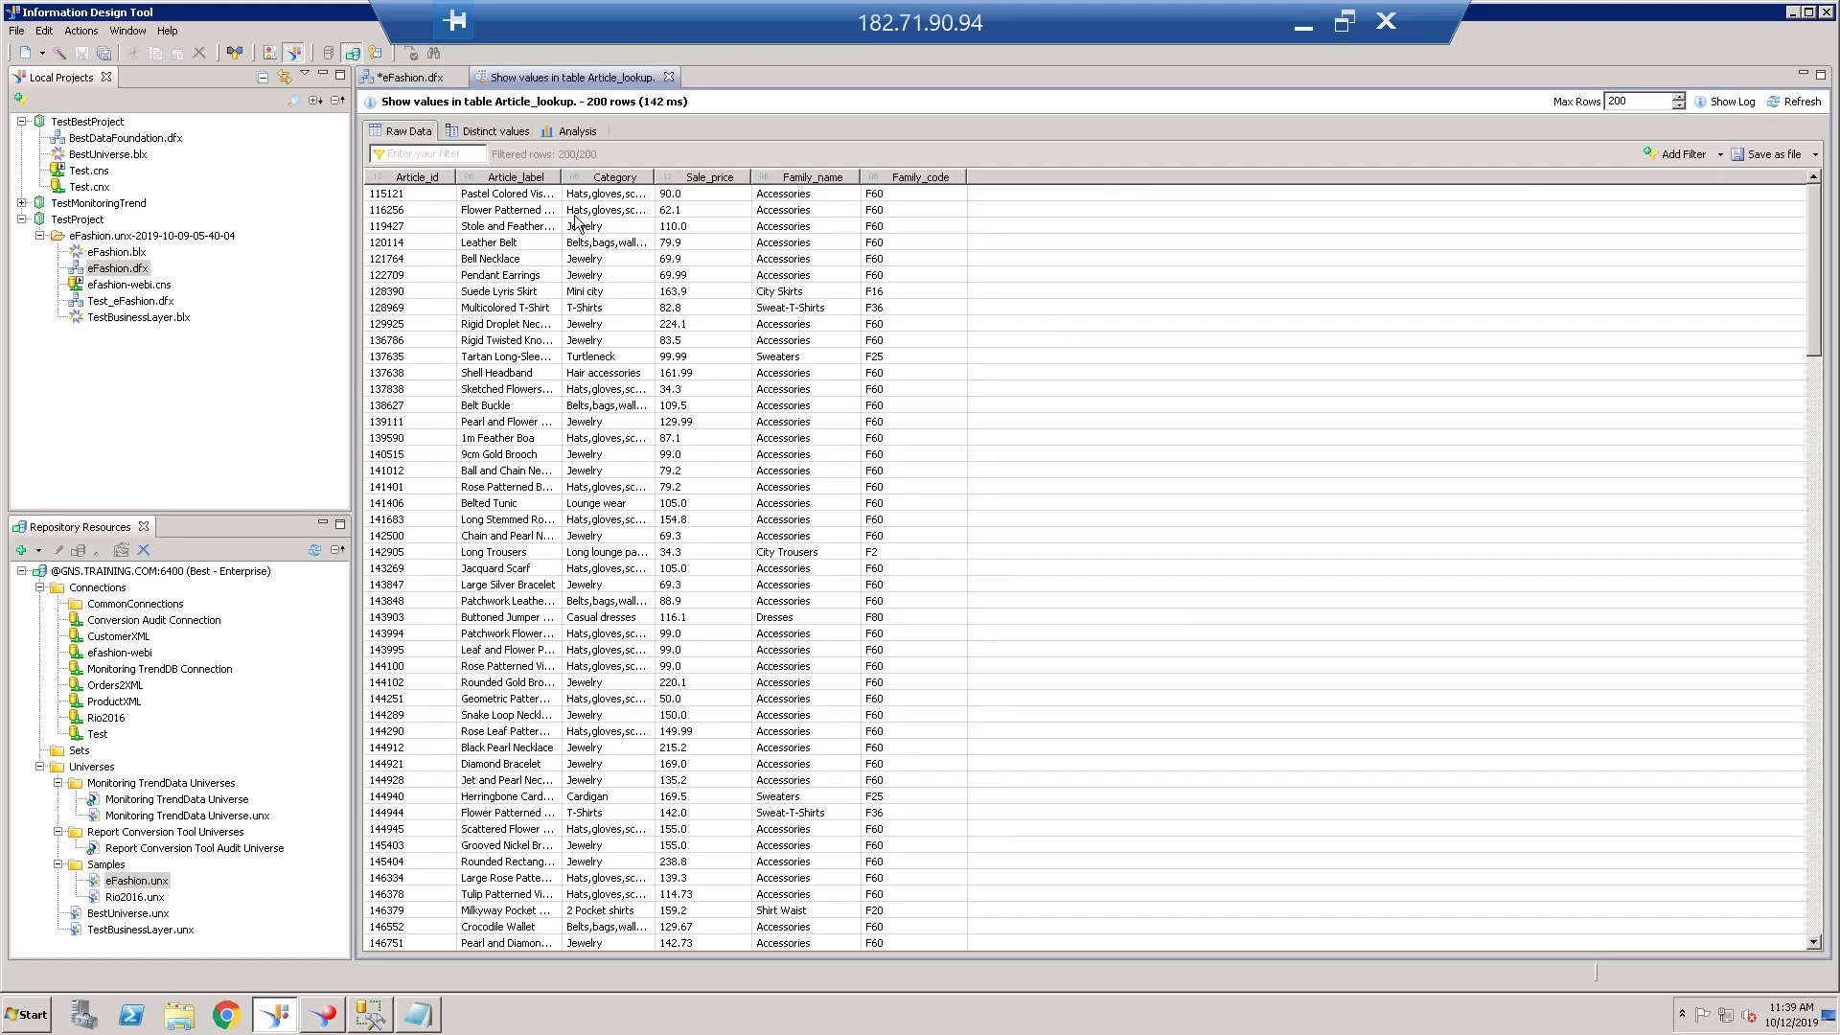
Step: Widen Article_label, inspect the 9cm Gold Brooch and Rigid Droplet Necklace rows, then close the view
drag(563, 179, 832, 179)
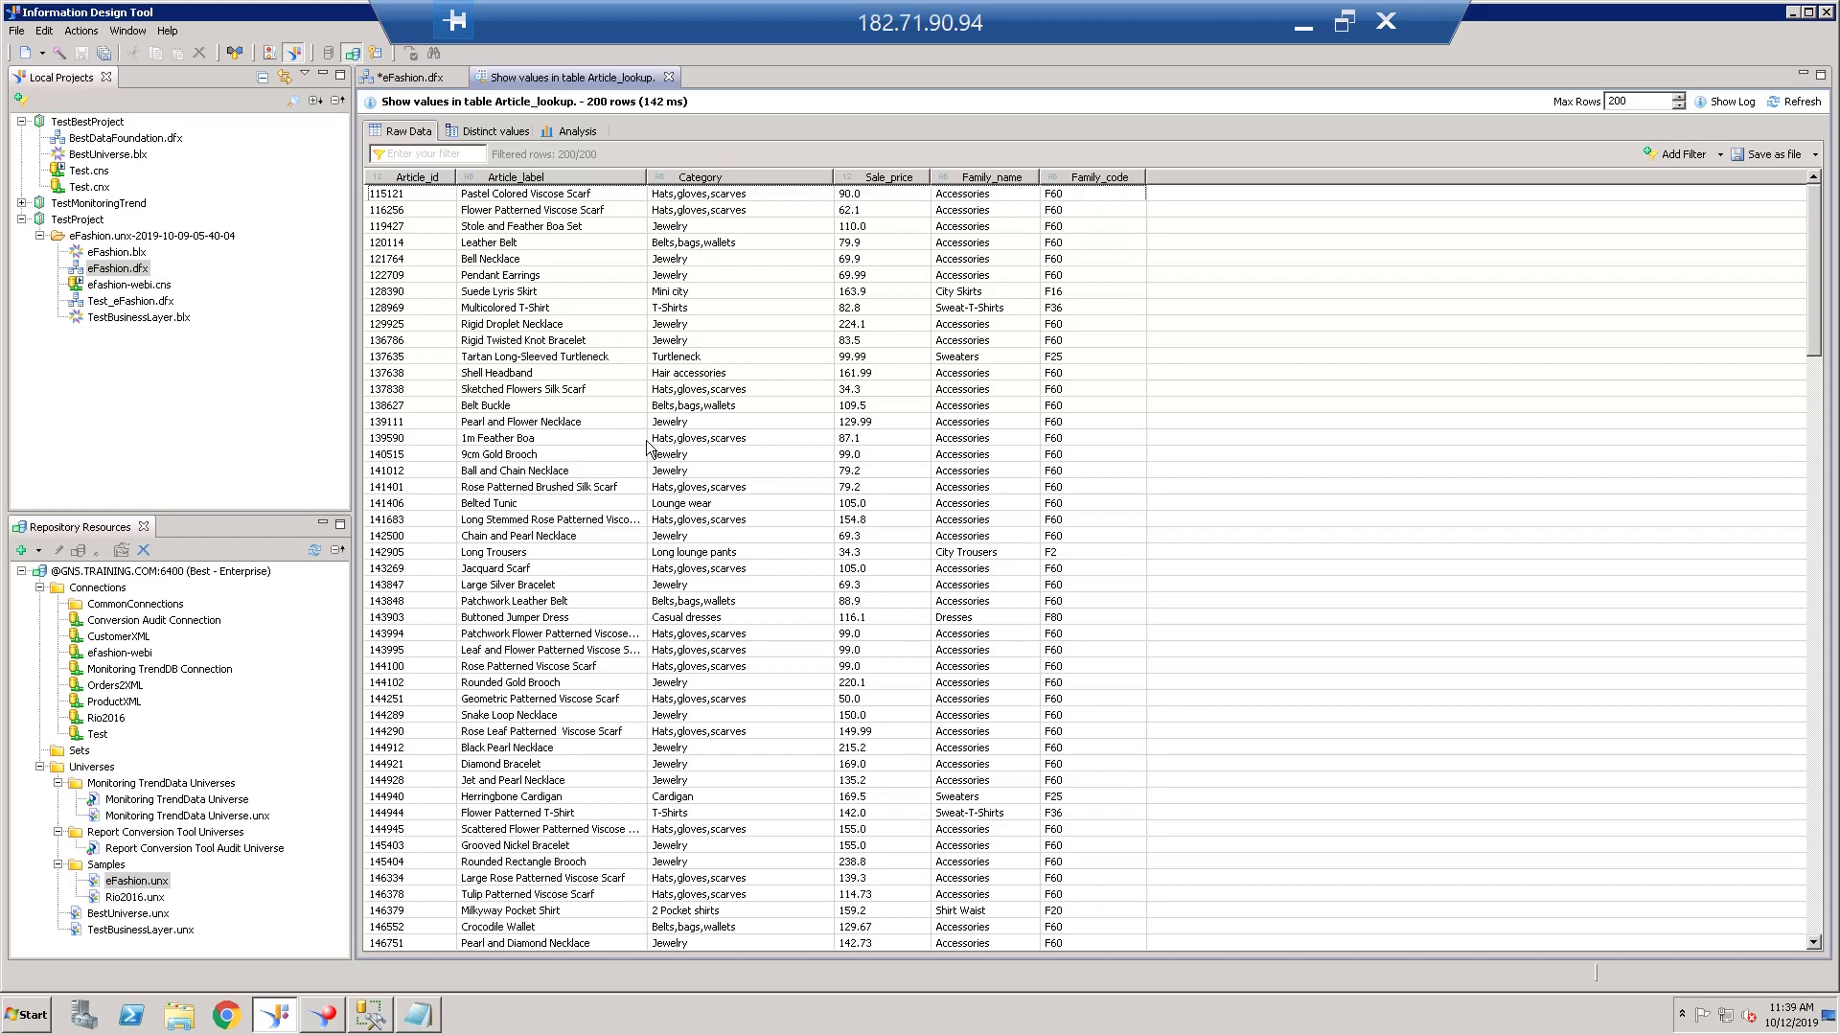
click(572, 455)
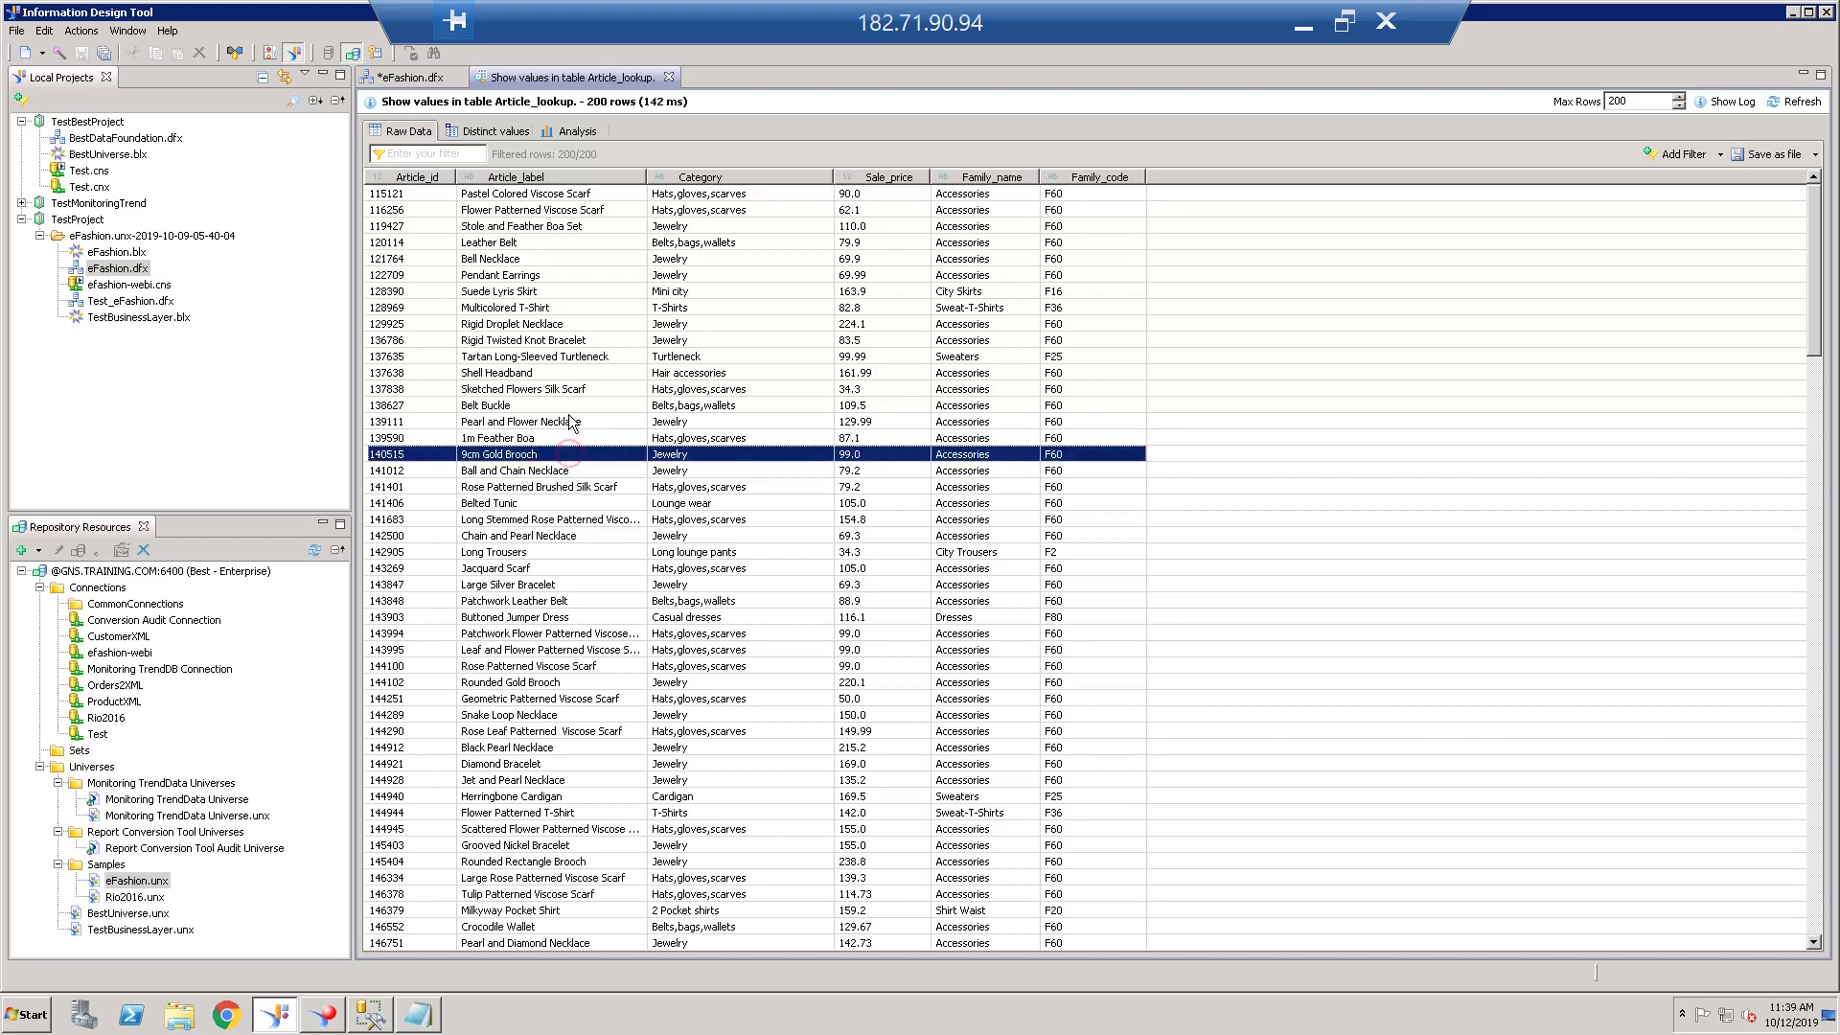
click(569, 327)
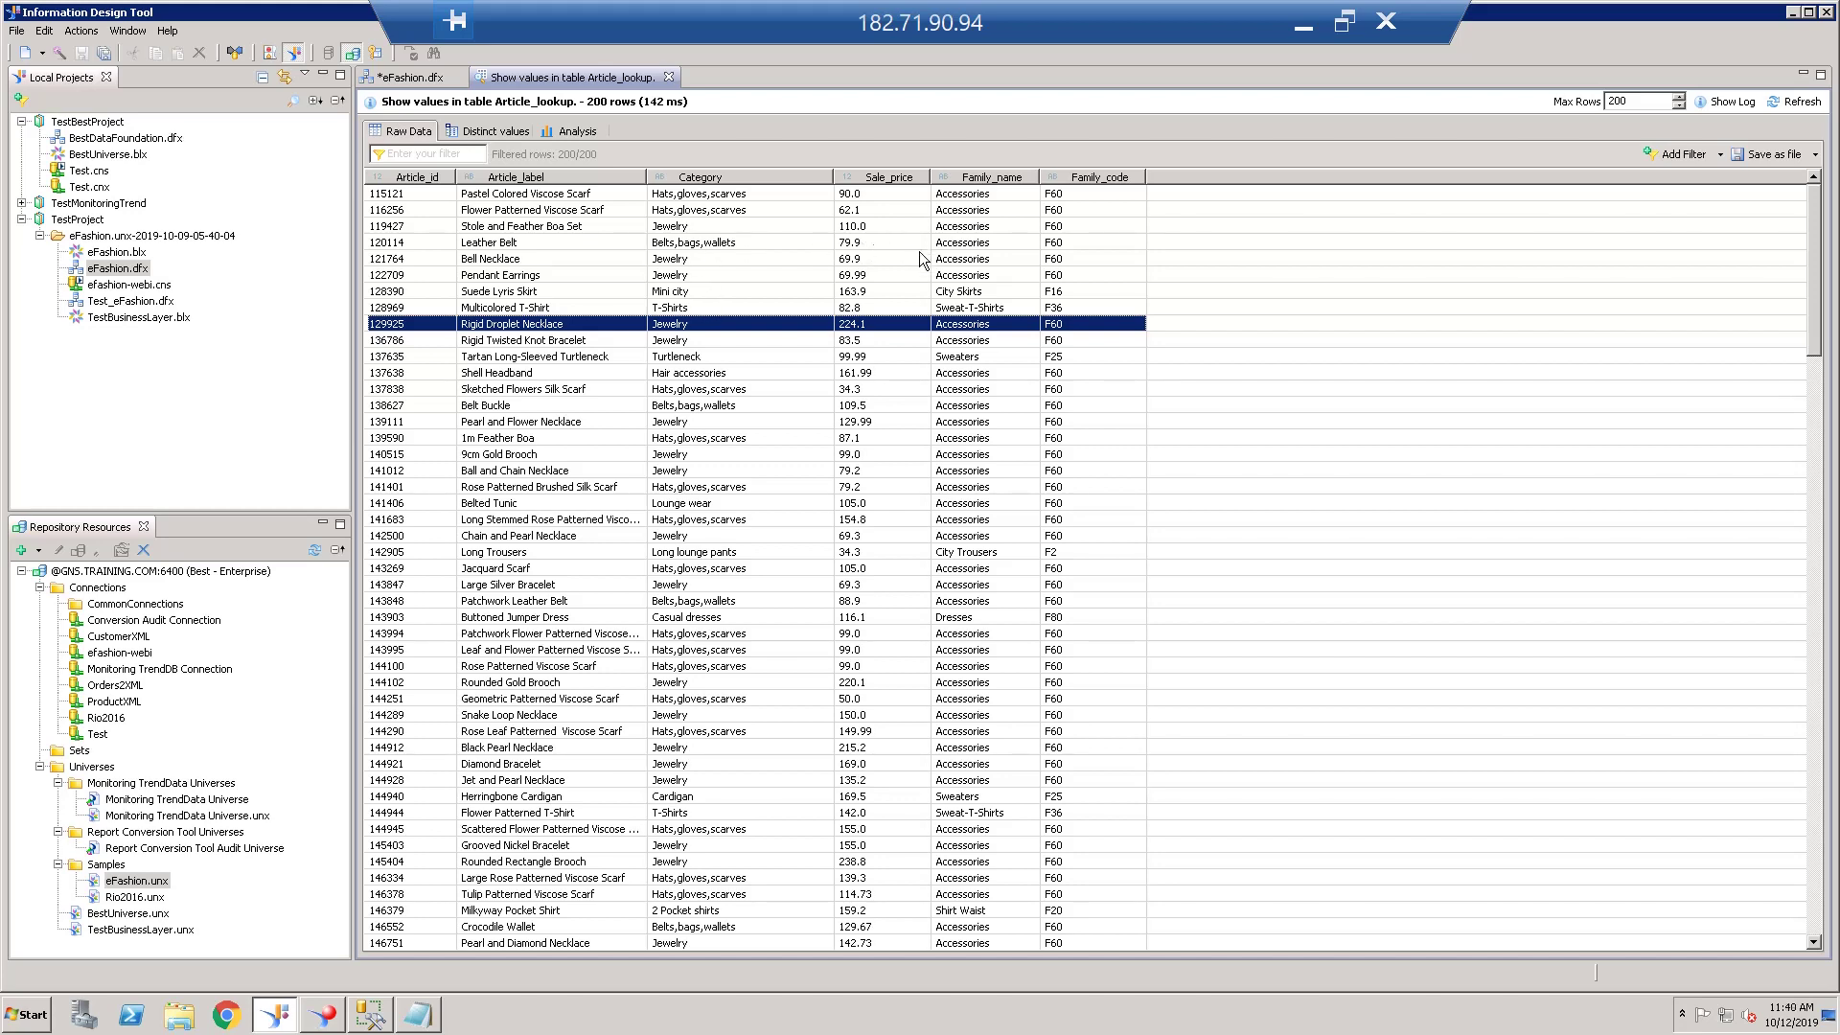
click(669, 77)
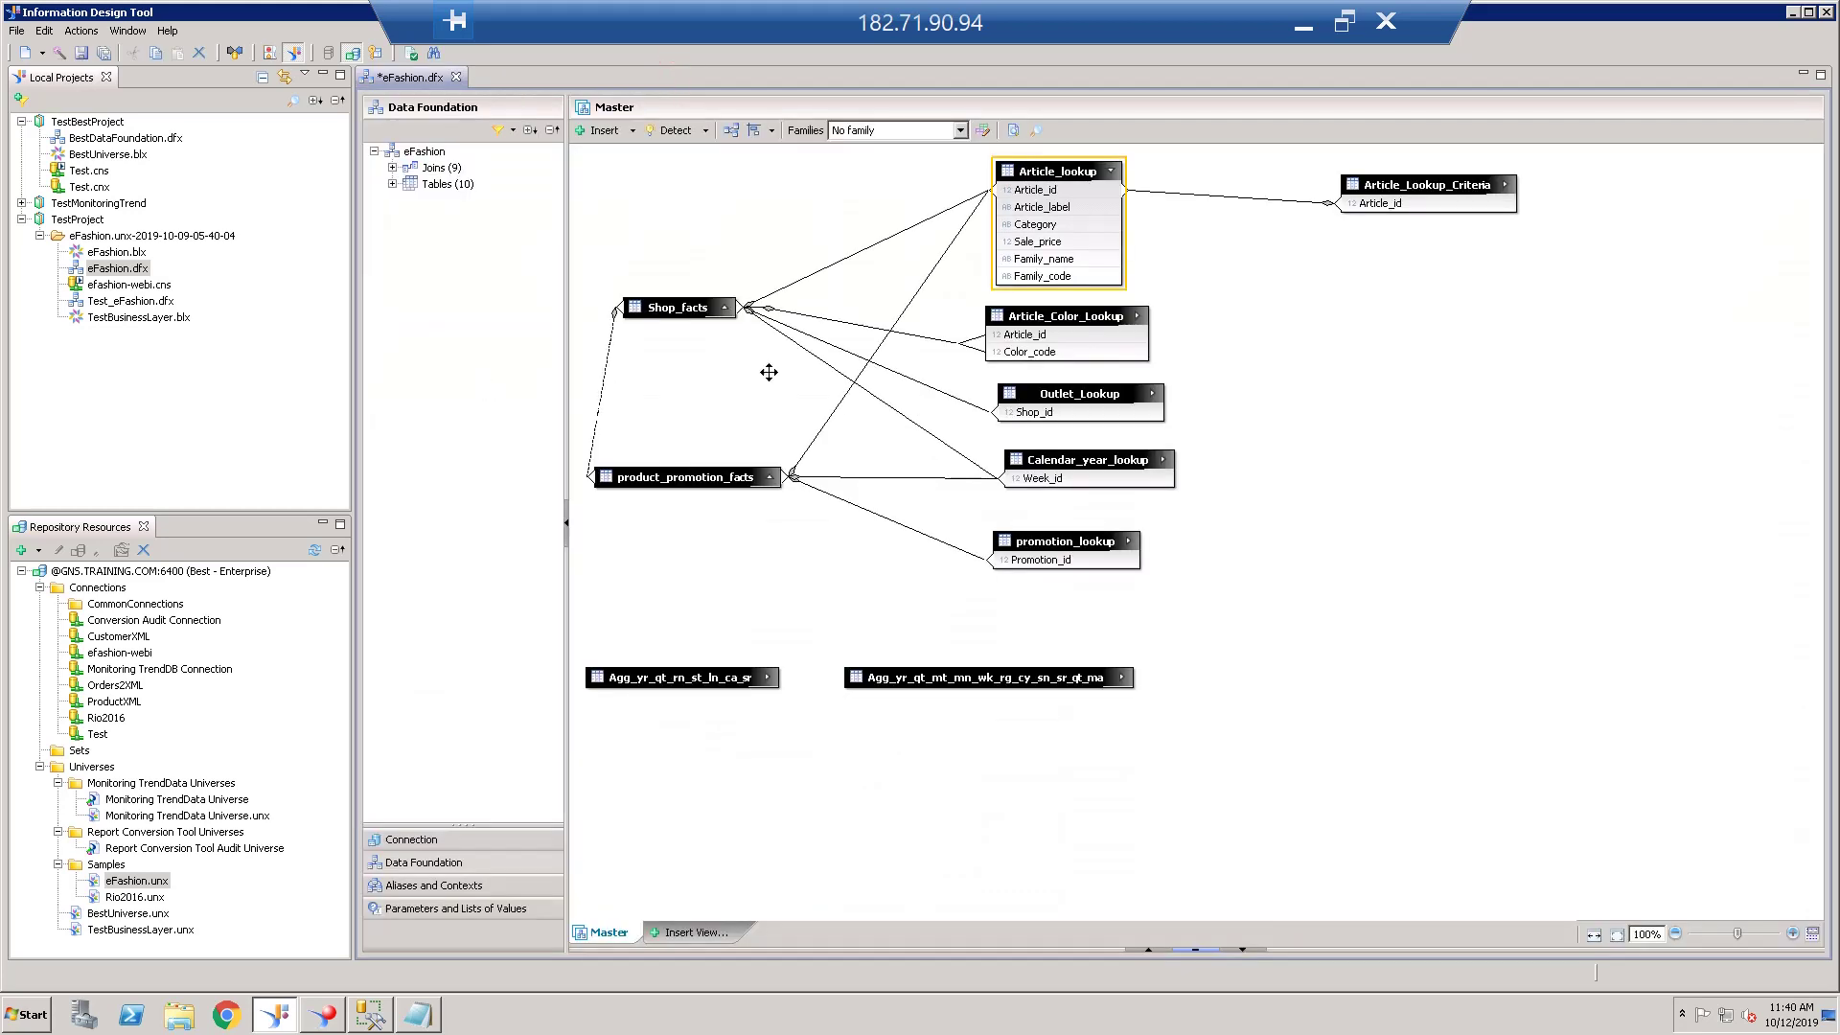
click(698, 305)
right_click(698, 305)
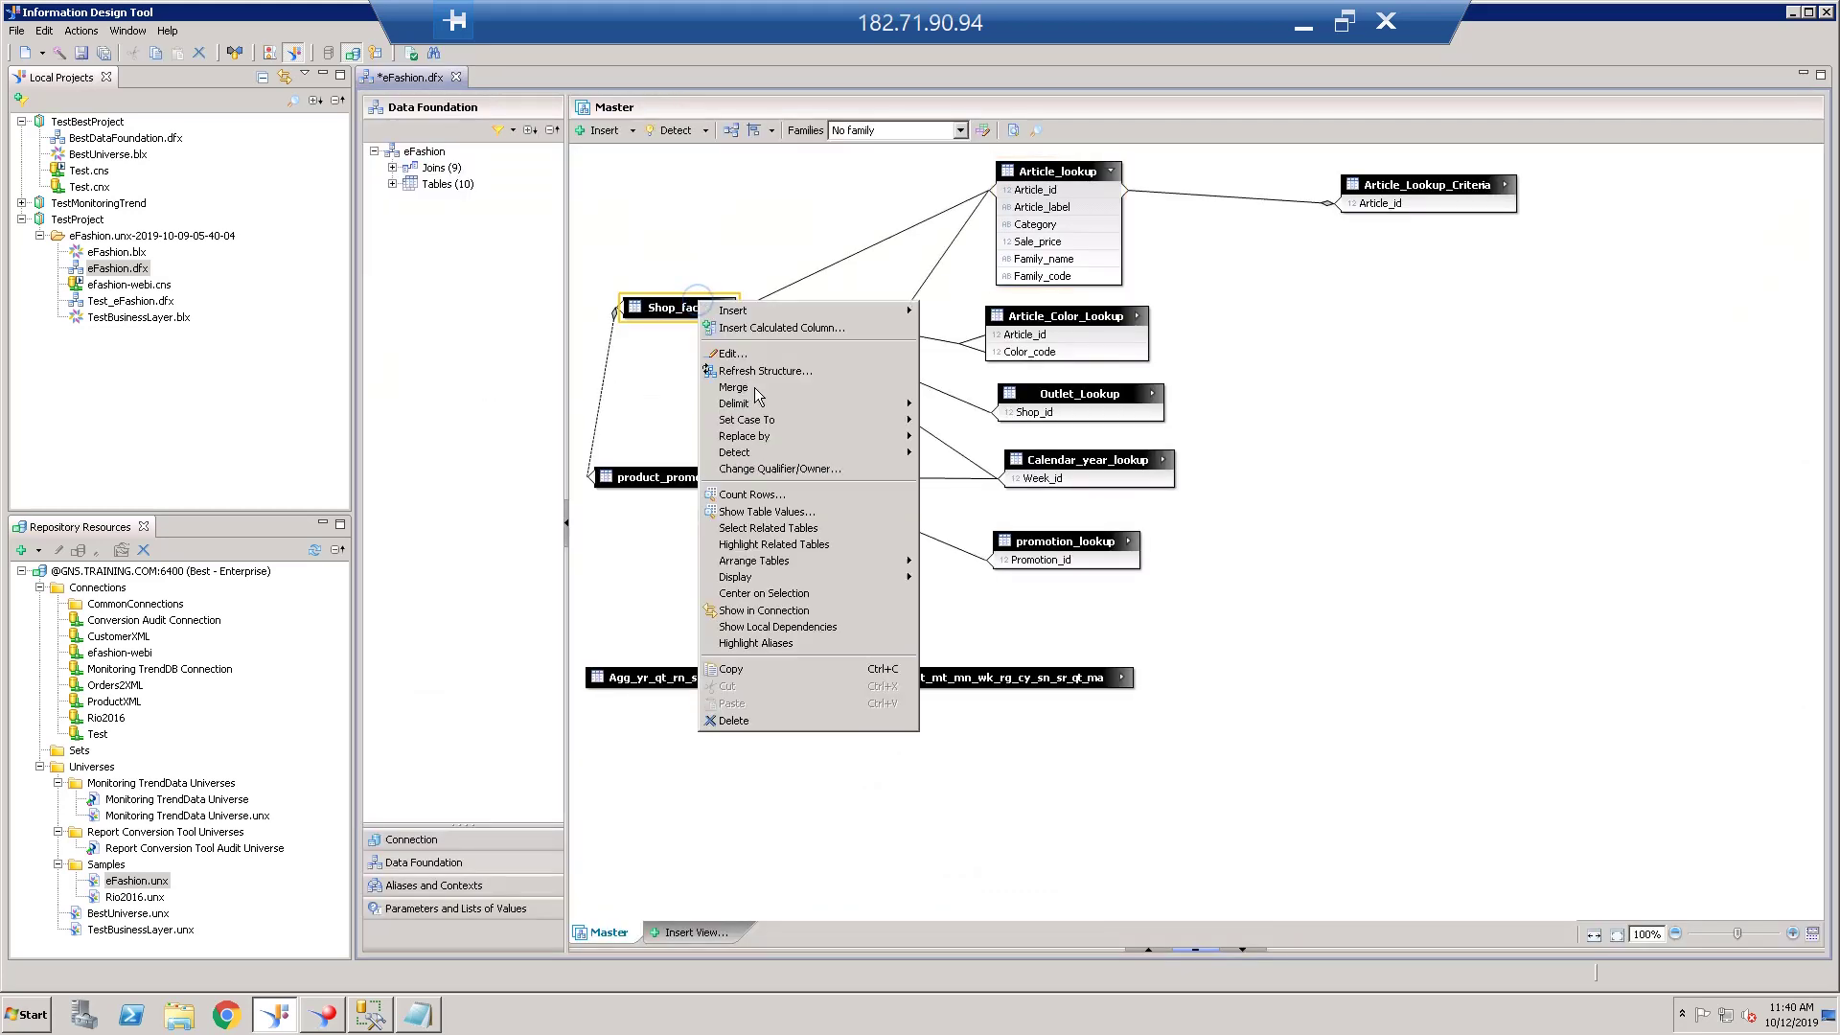
mouse_move(757, 420)
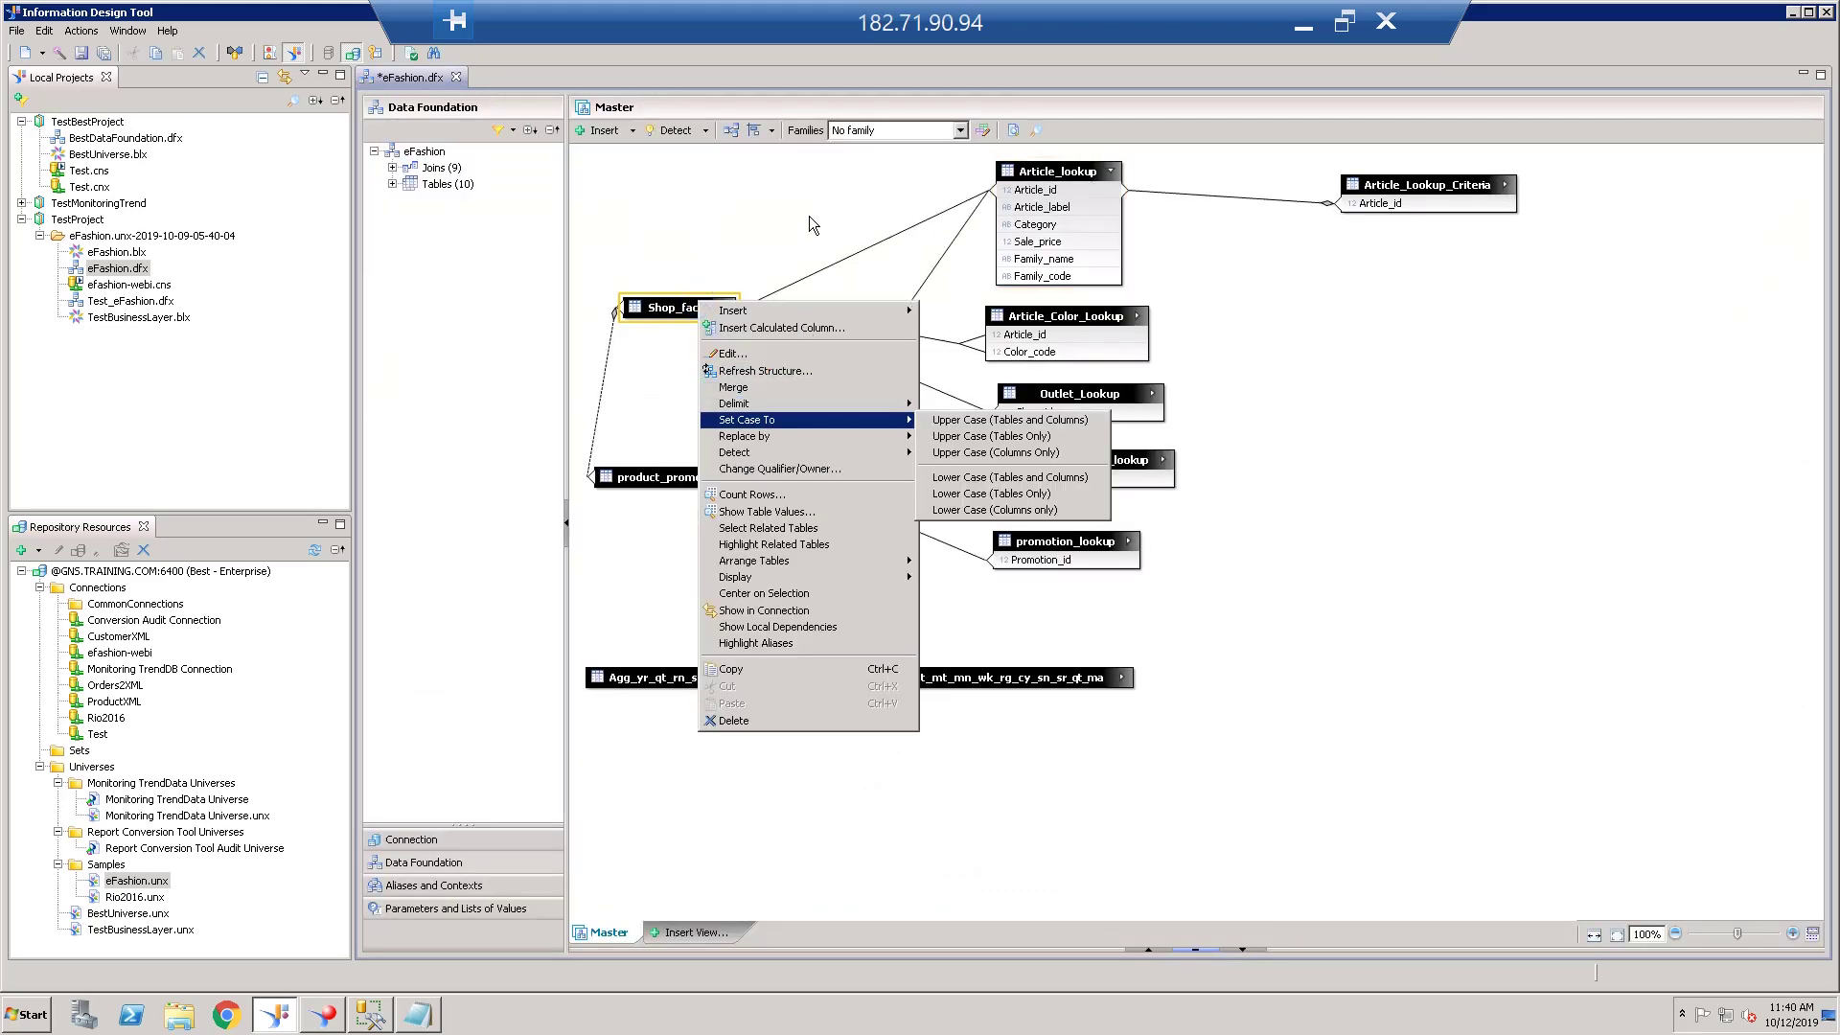
click(1065, 178)
click(1060, 171)
right_click(1065, 177)
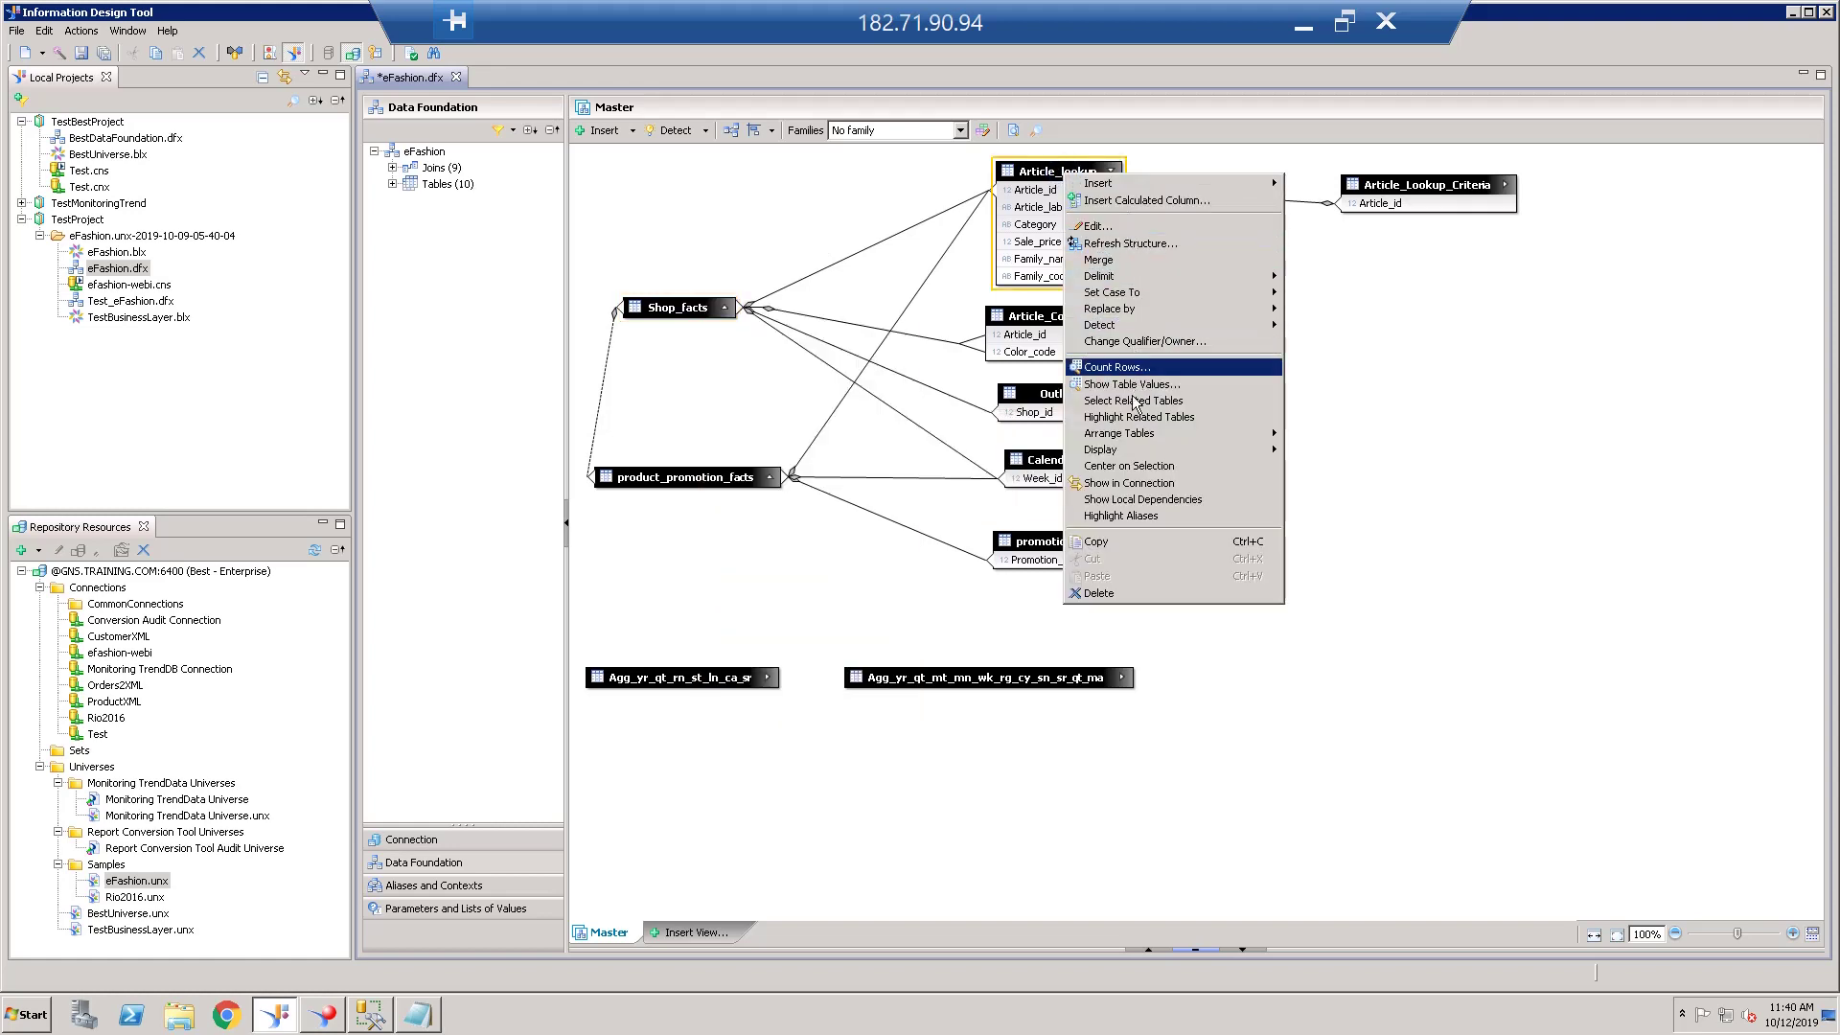
click(753, 325)
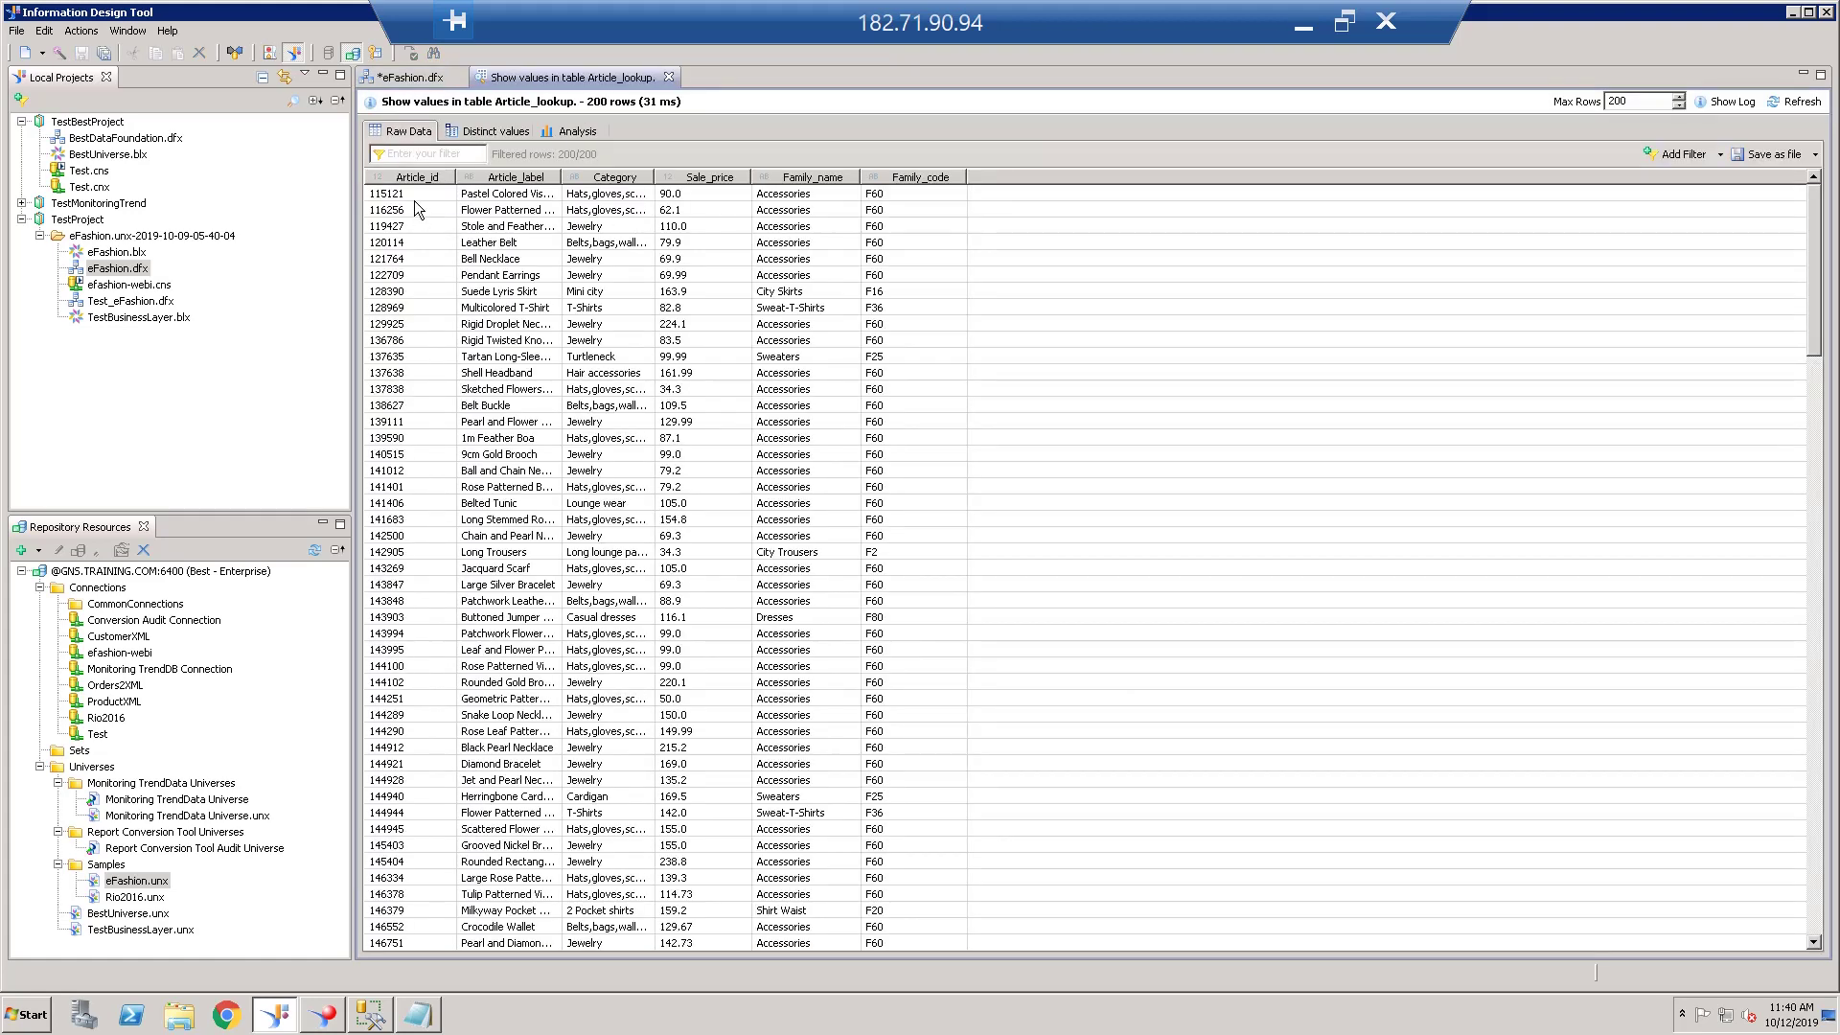
click(408, 194)
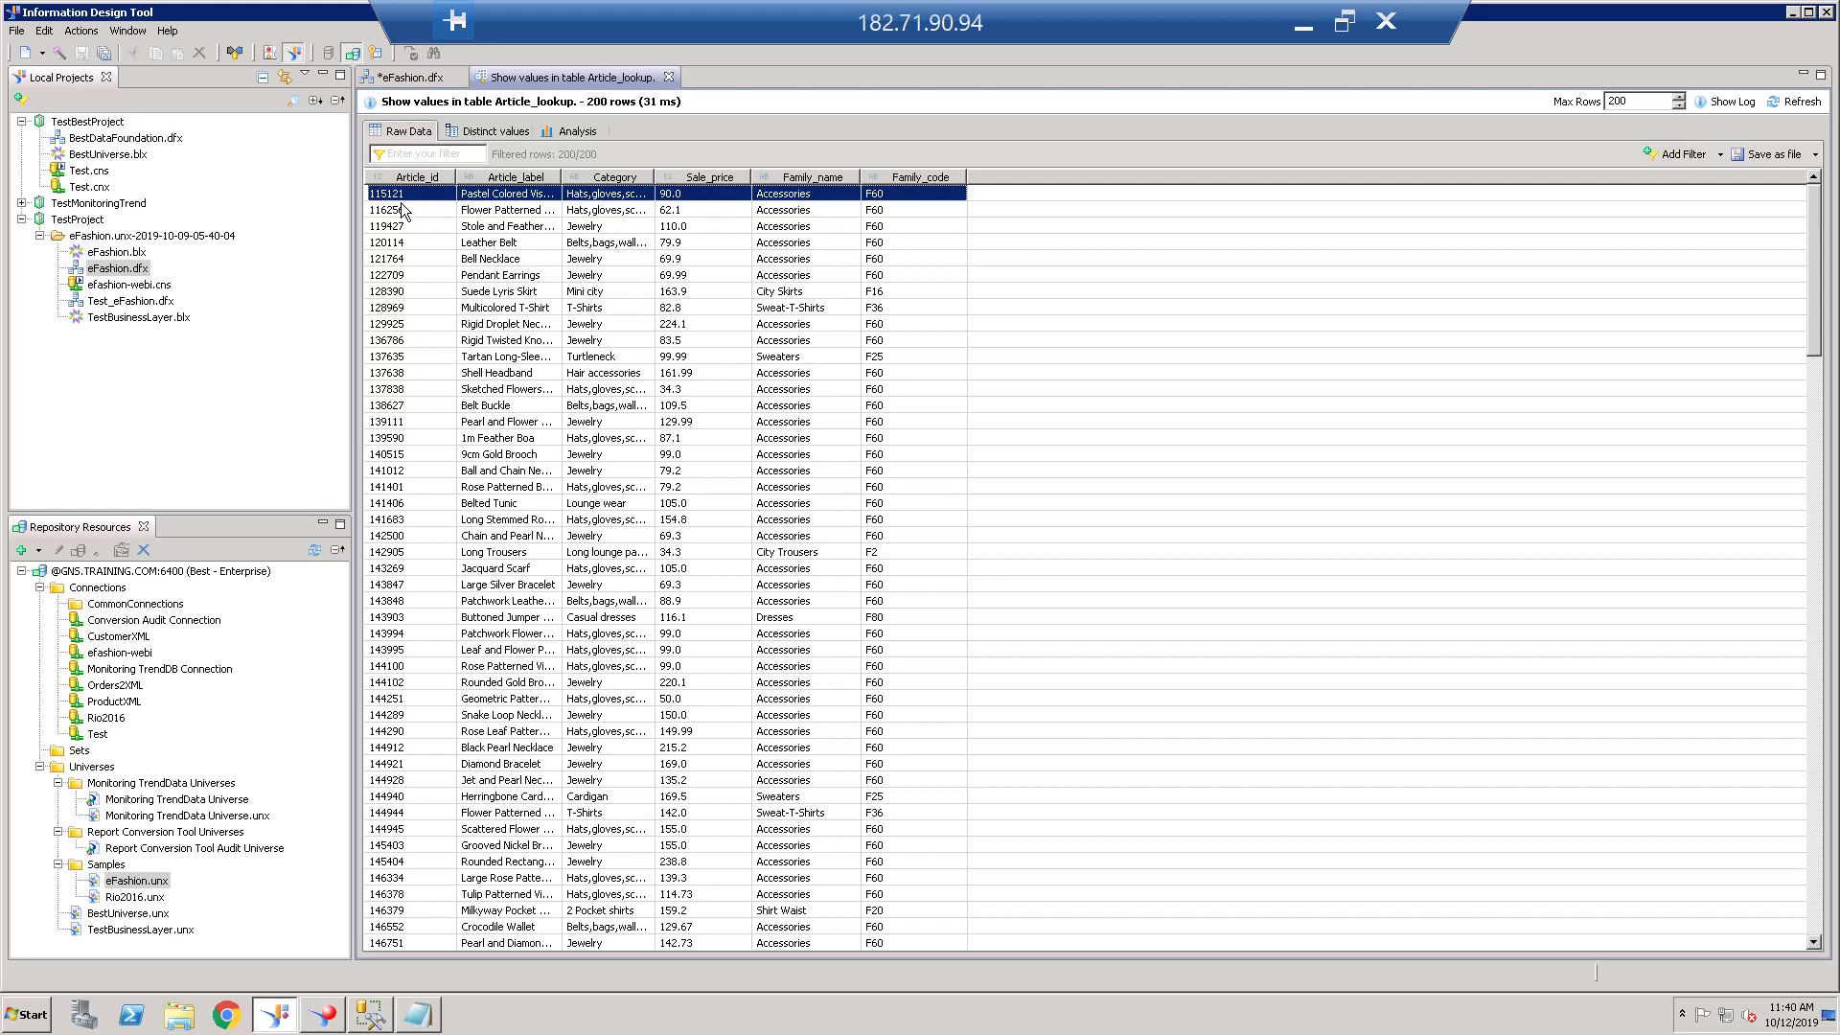
click(669, 77)
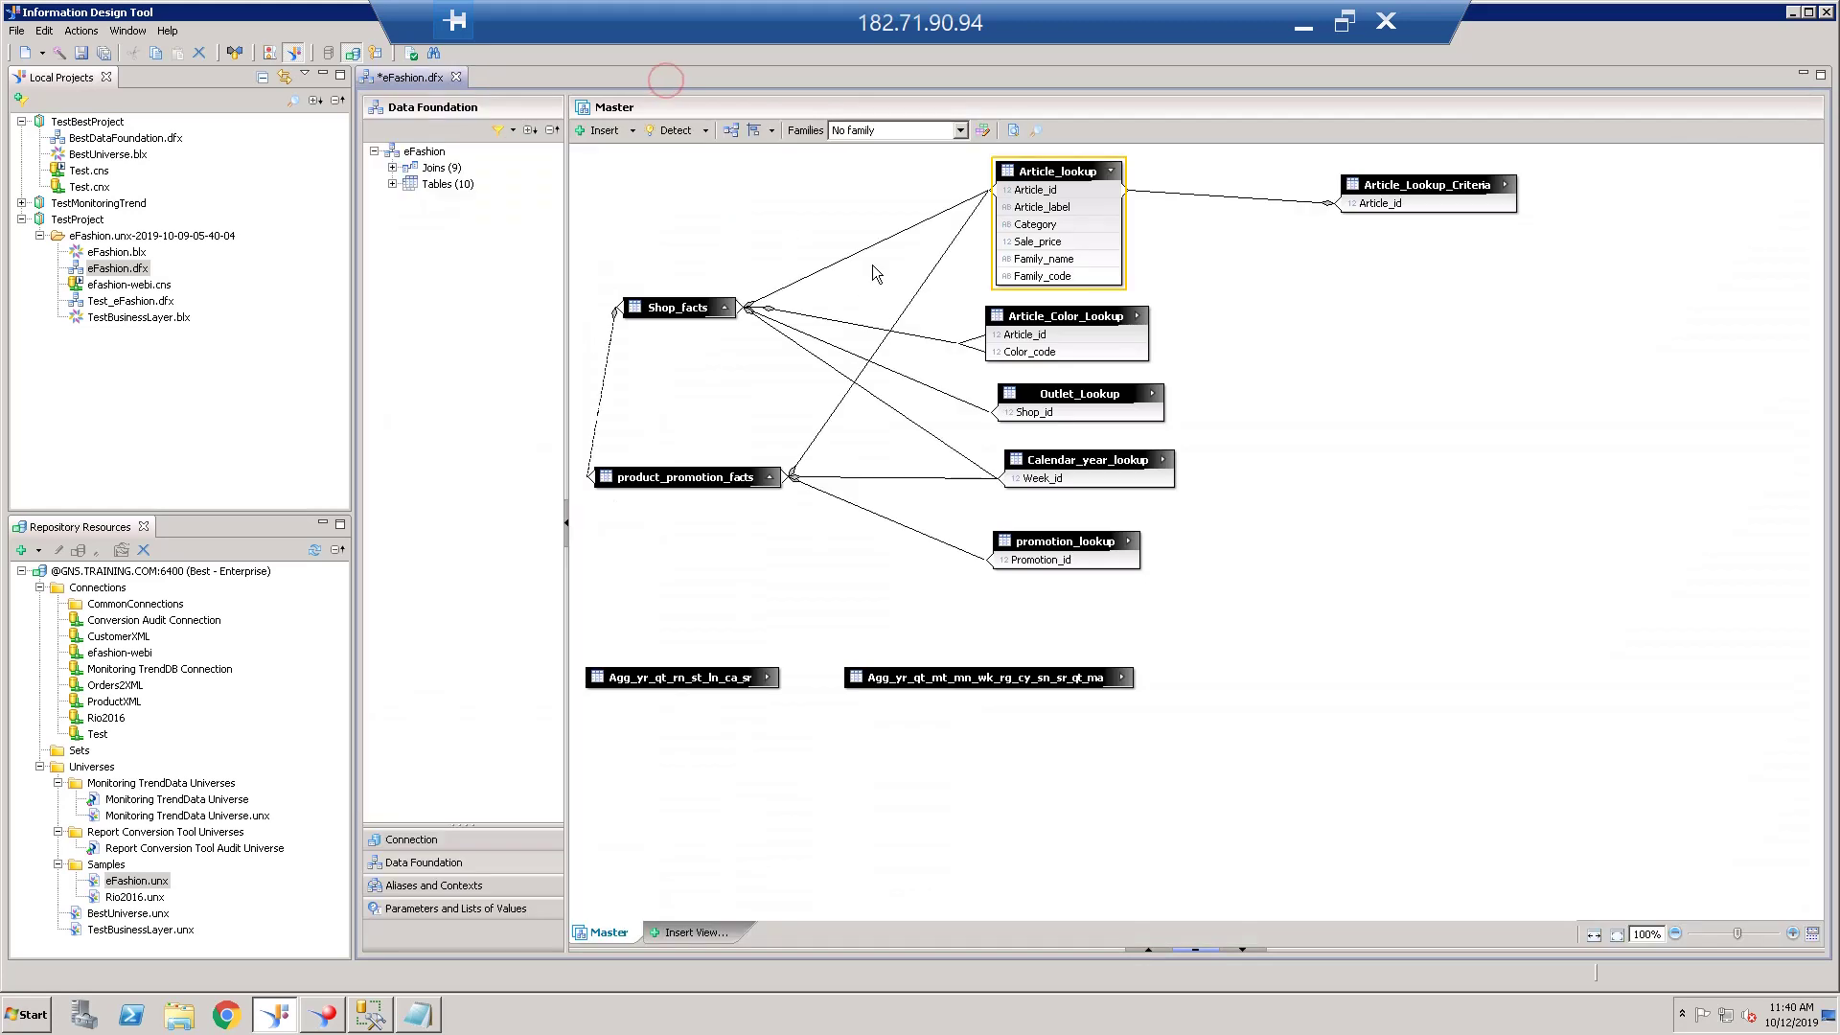
Step: Display the Shop_facts values and select rows 1–3, all for article 115121
right_click(653, 309)
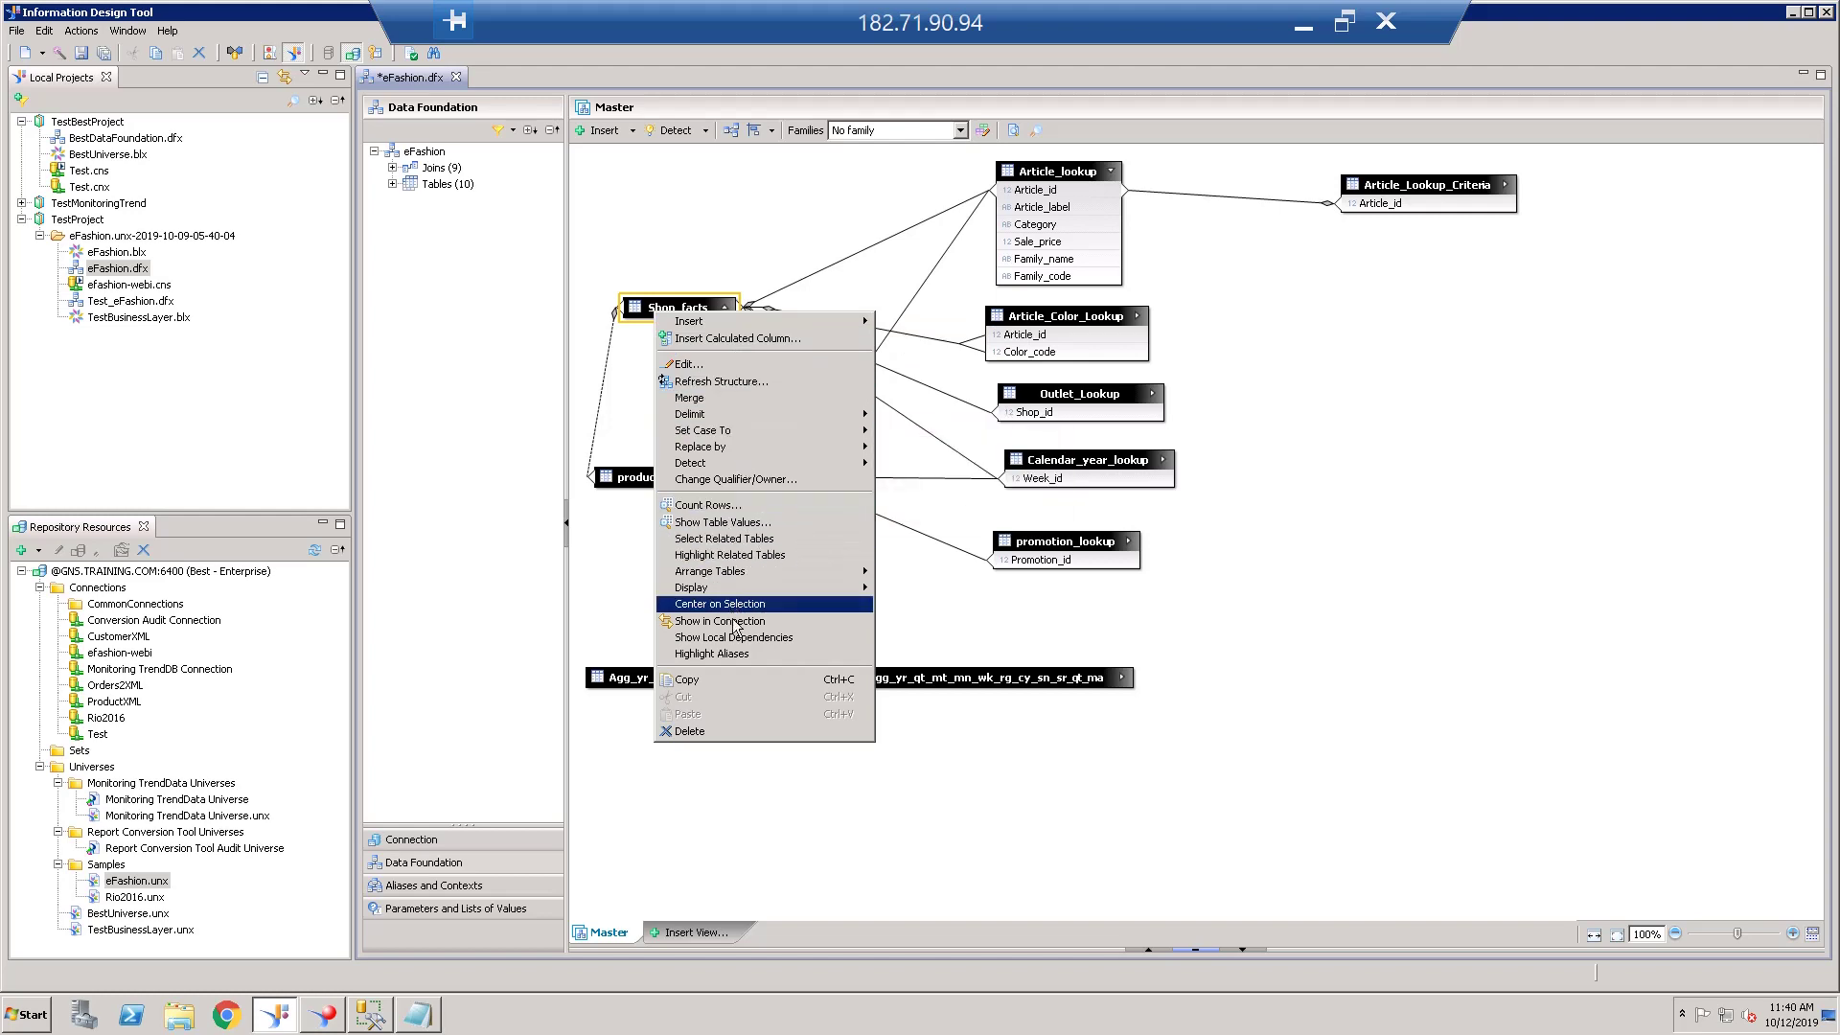
click(727, 525)
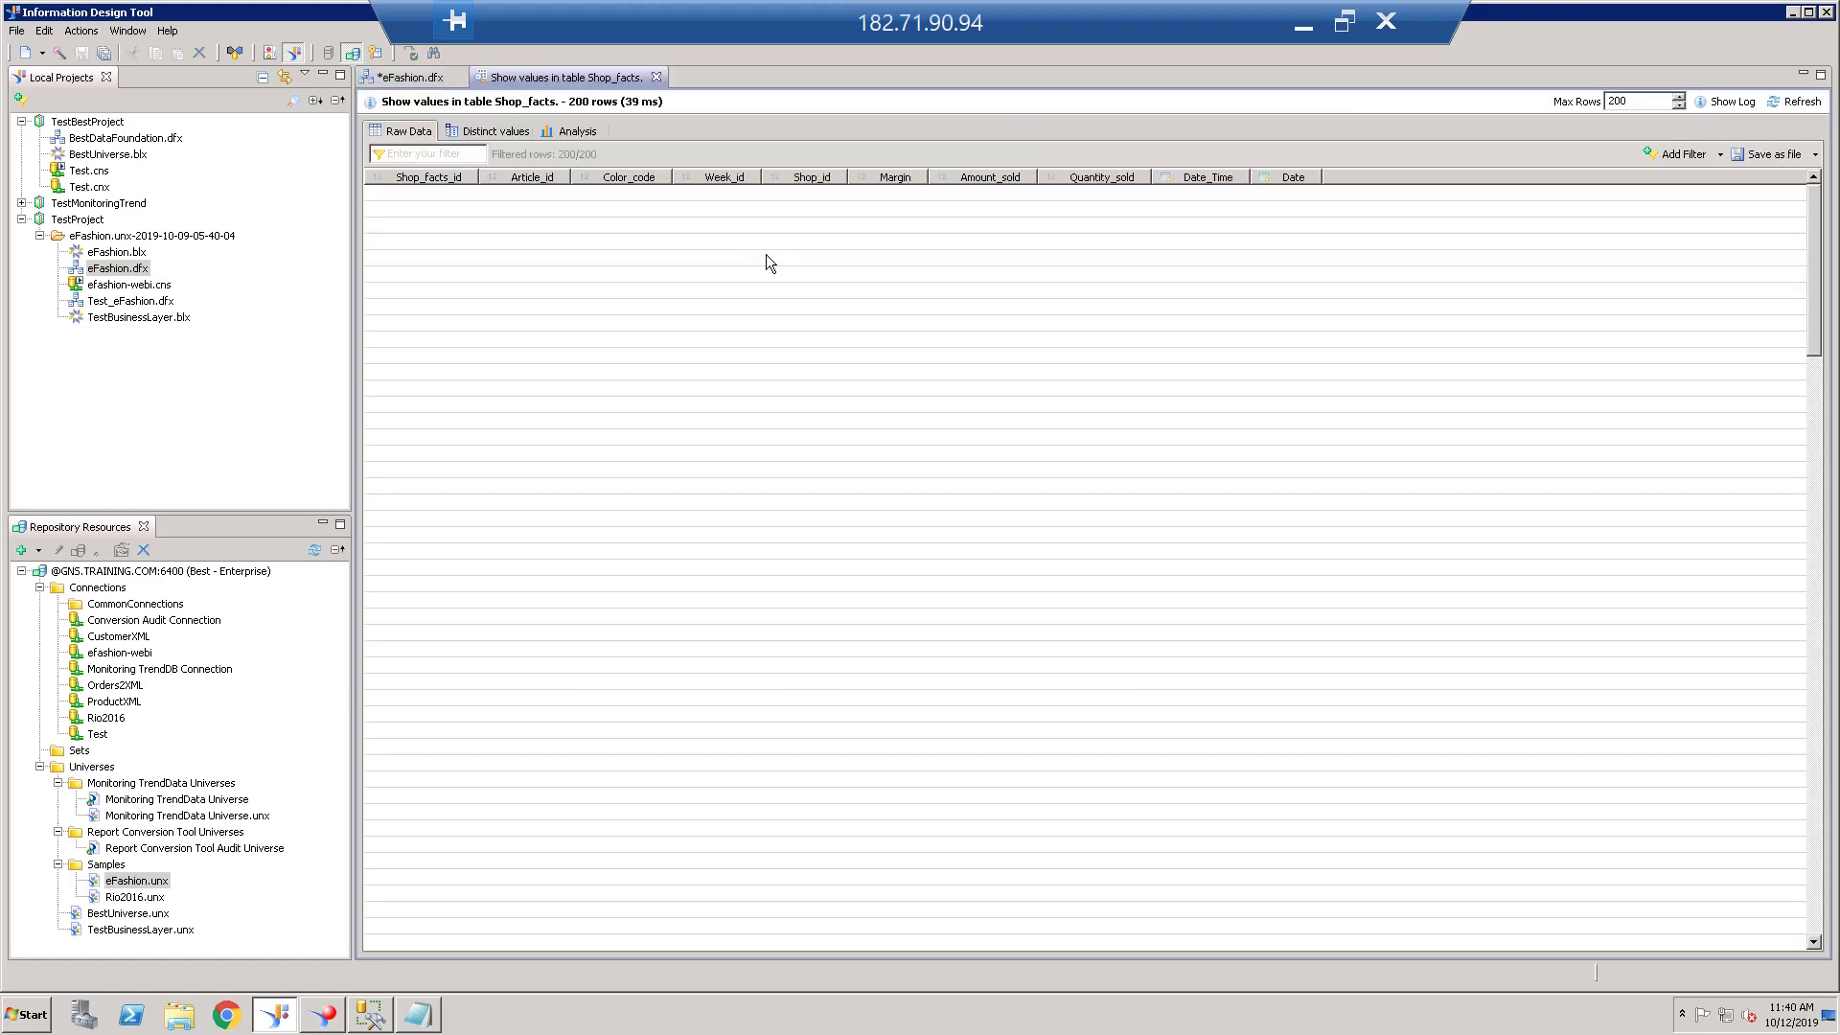
click(514, 197)
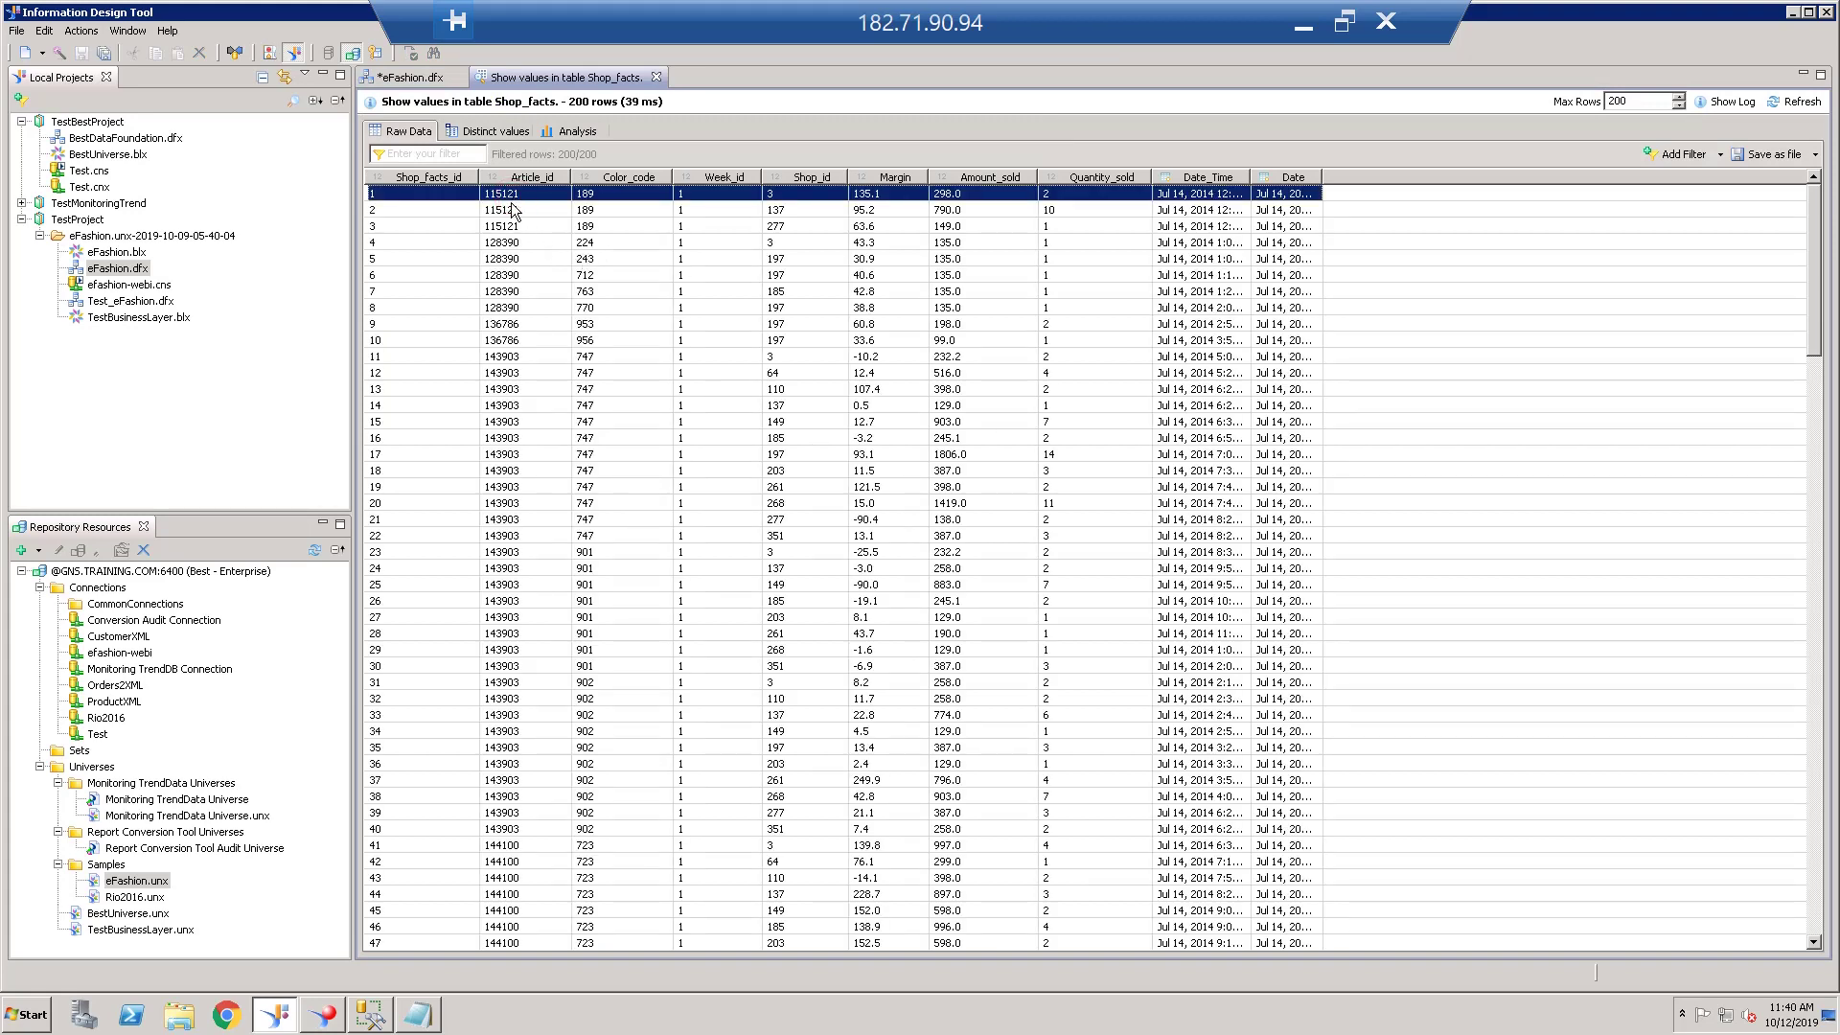
click(516, 212)
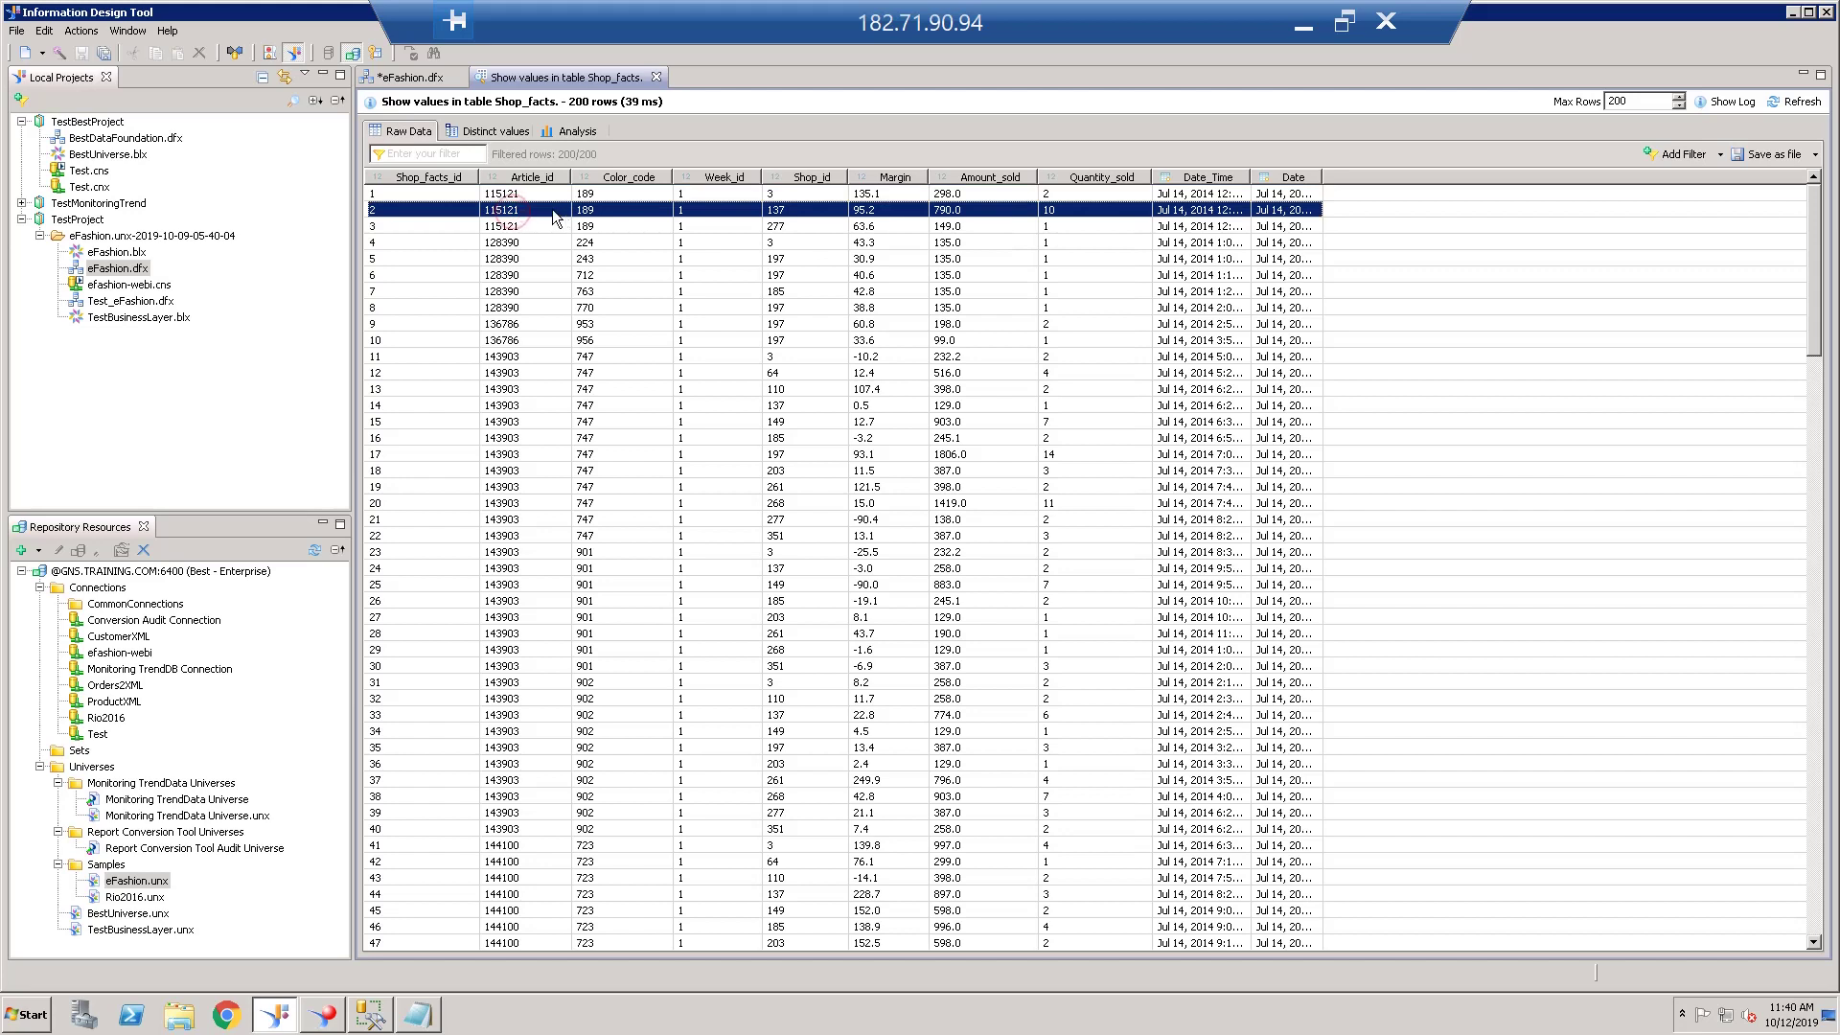
click(529, 201)
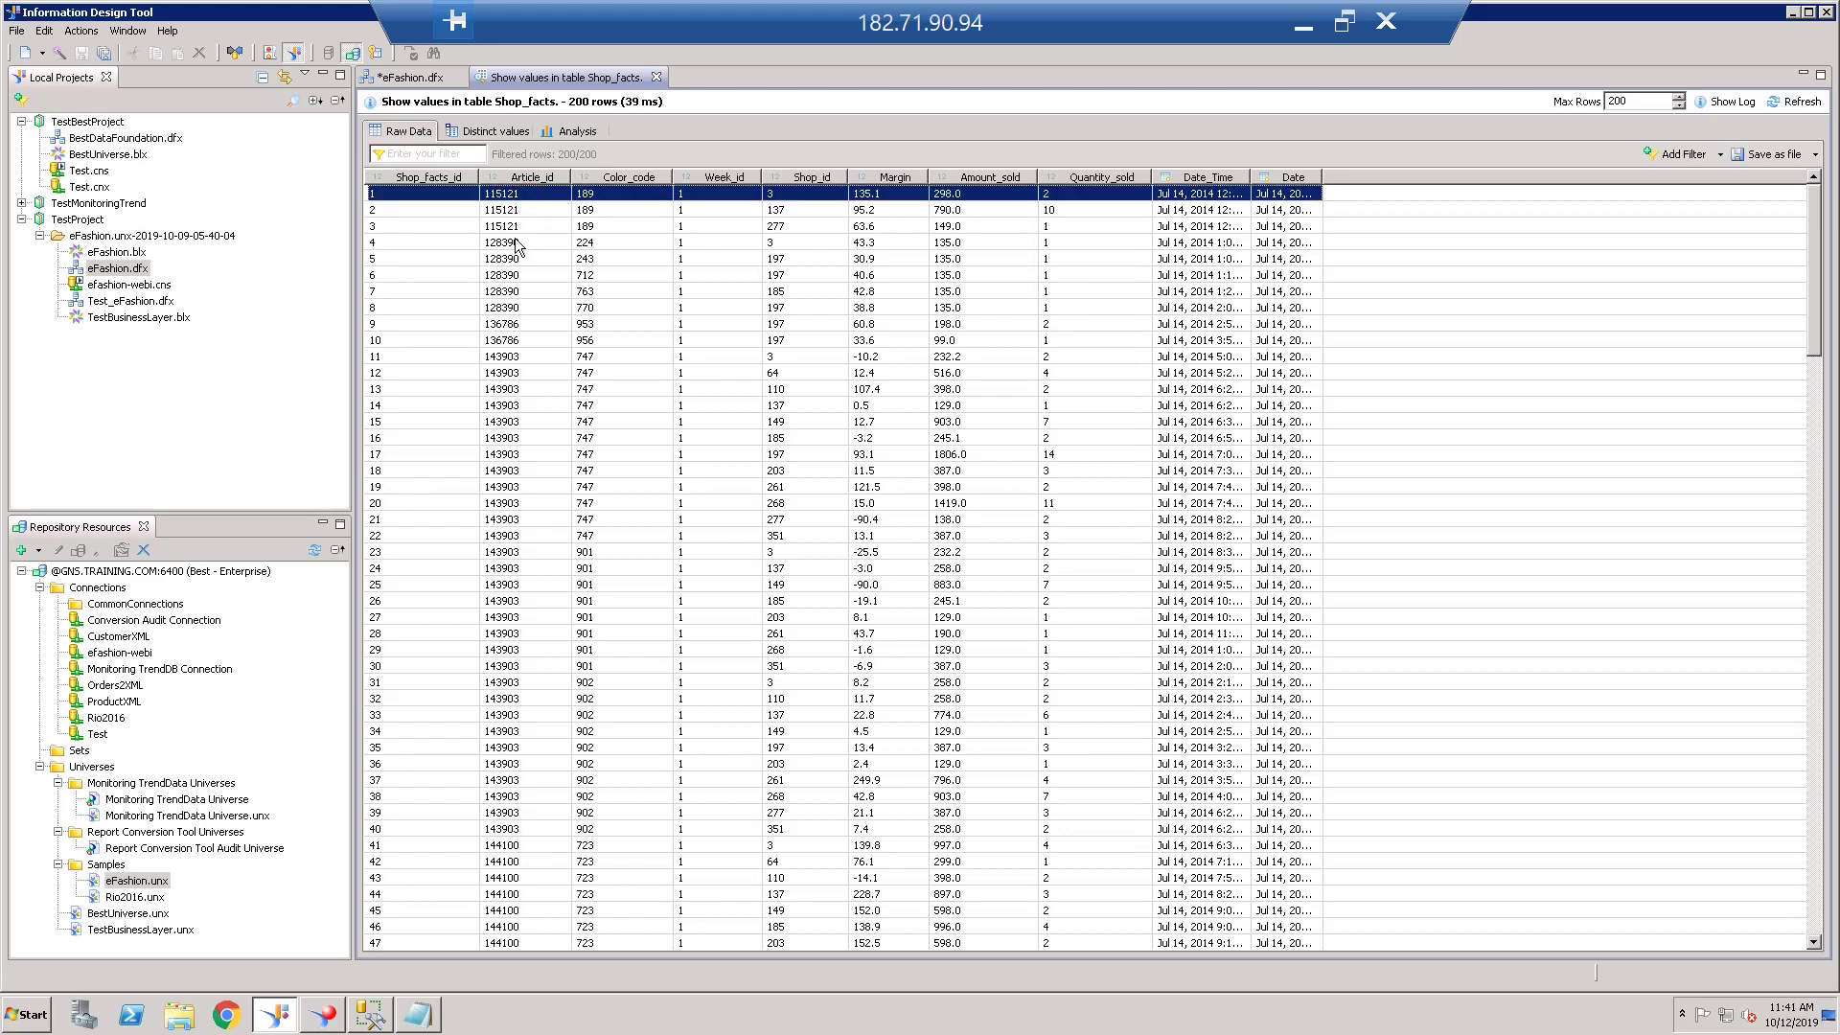
shift+click(514, 232)
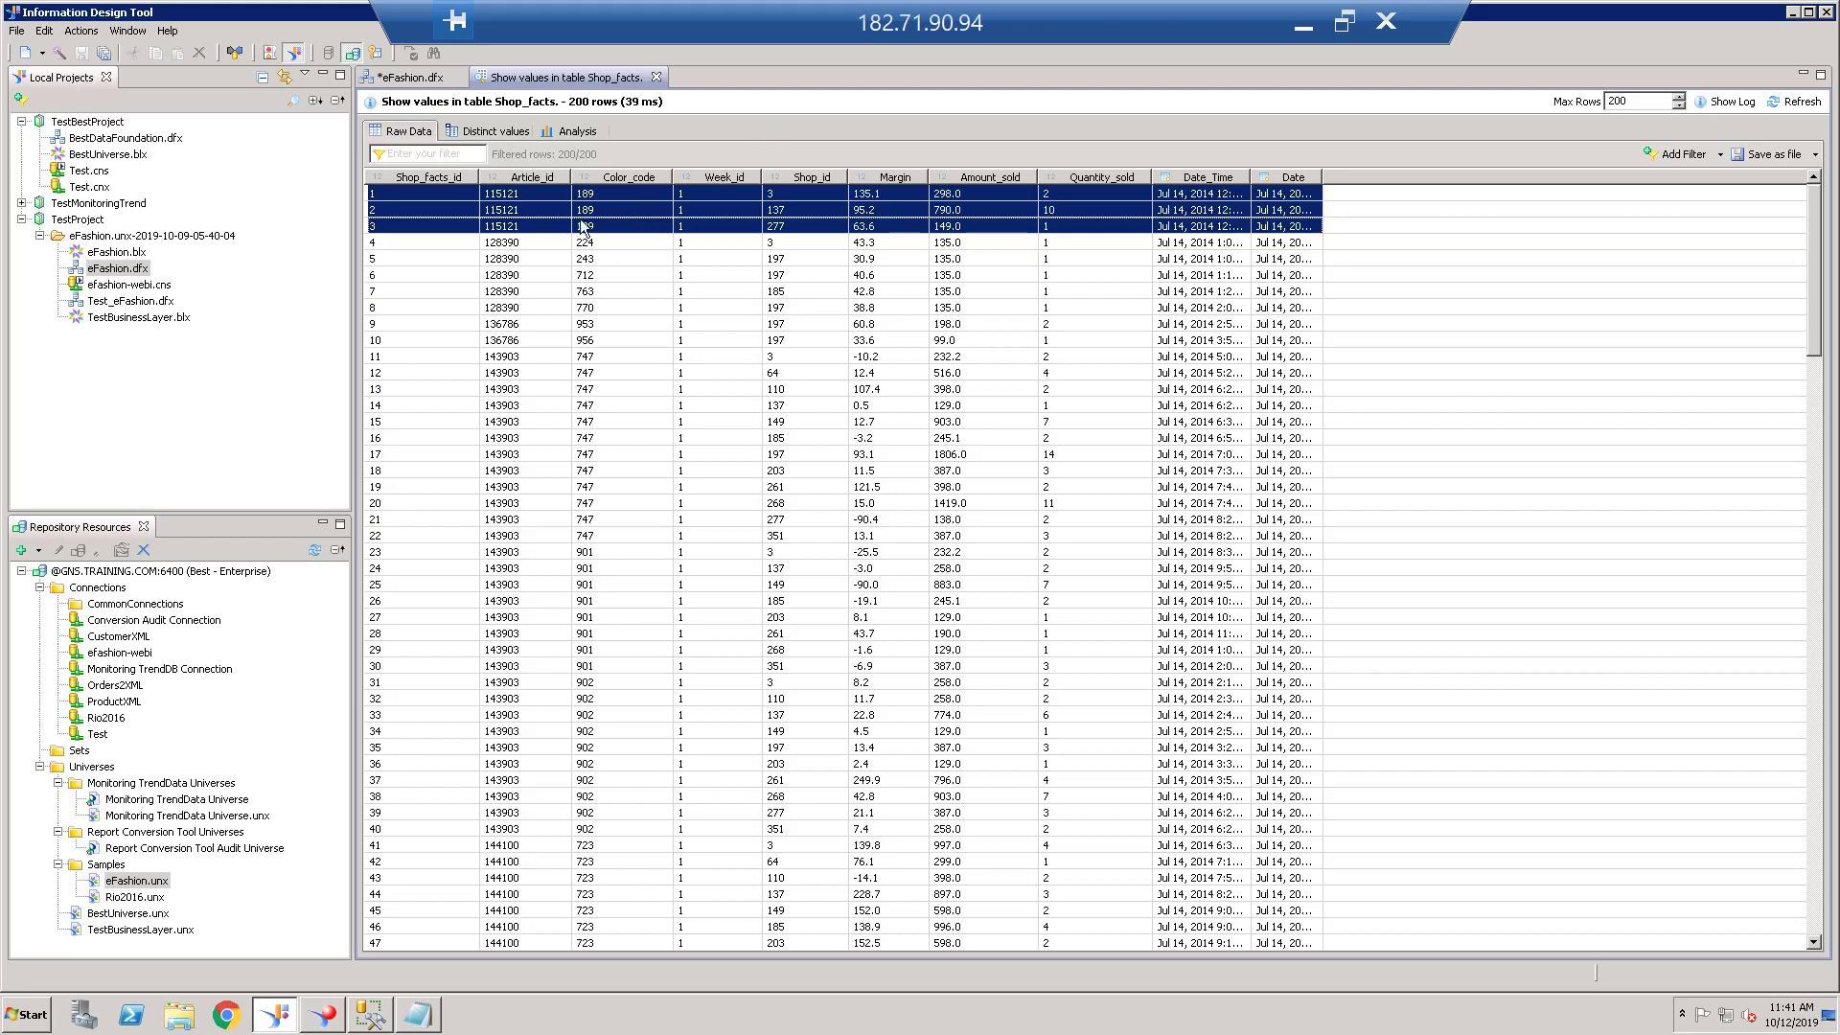
Step: Browse Shop_facts rows 4–8 and 12, starting at article 128390, then close the values tab
click(530, 245)
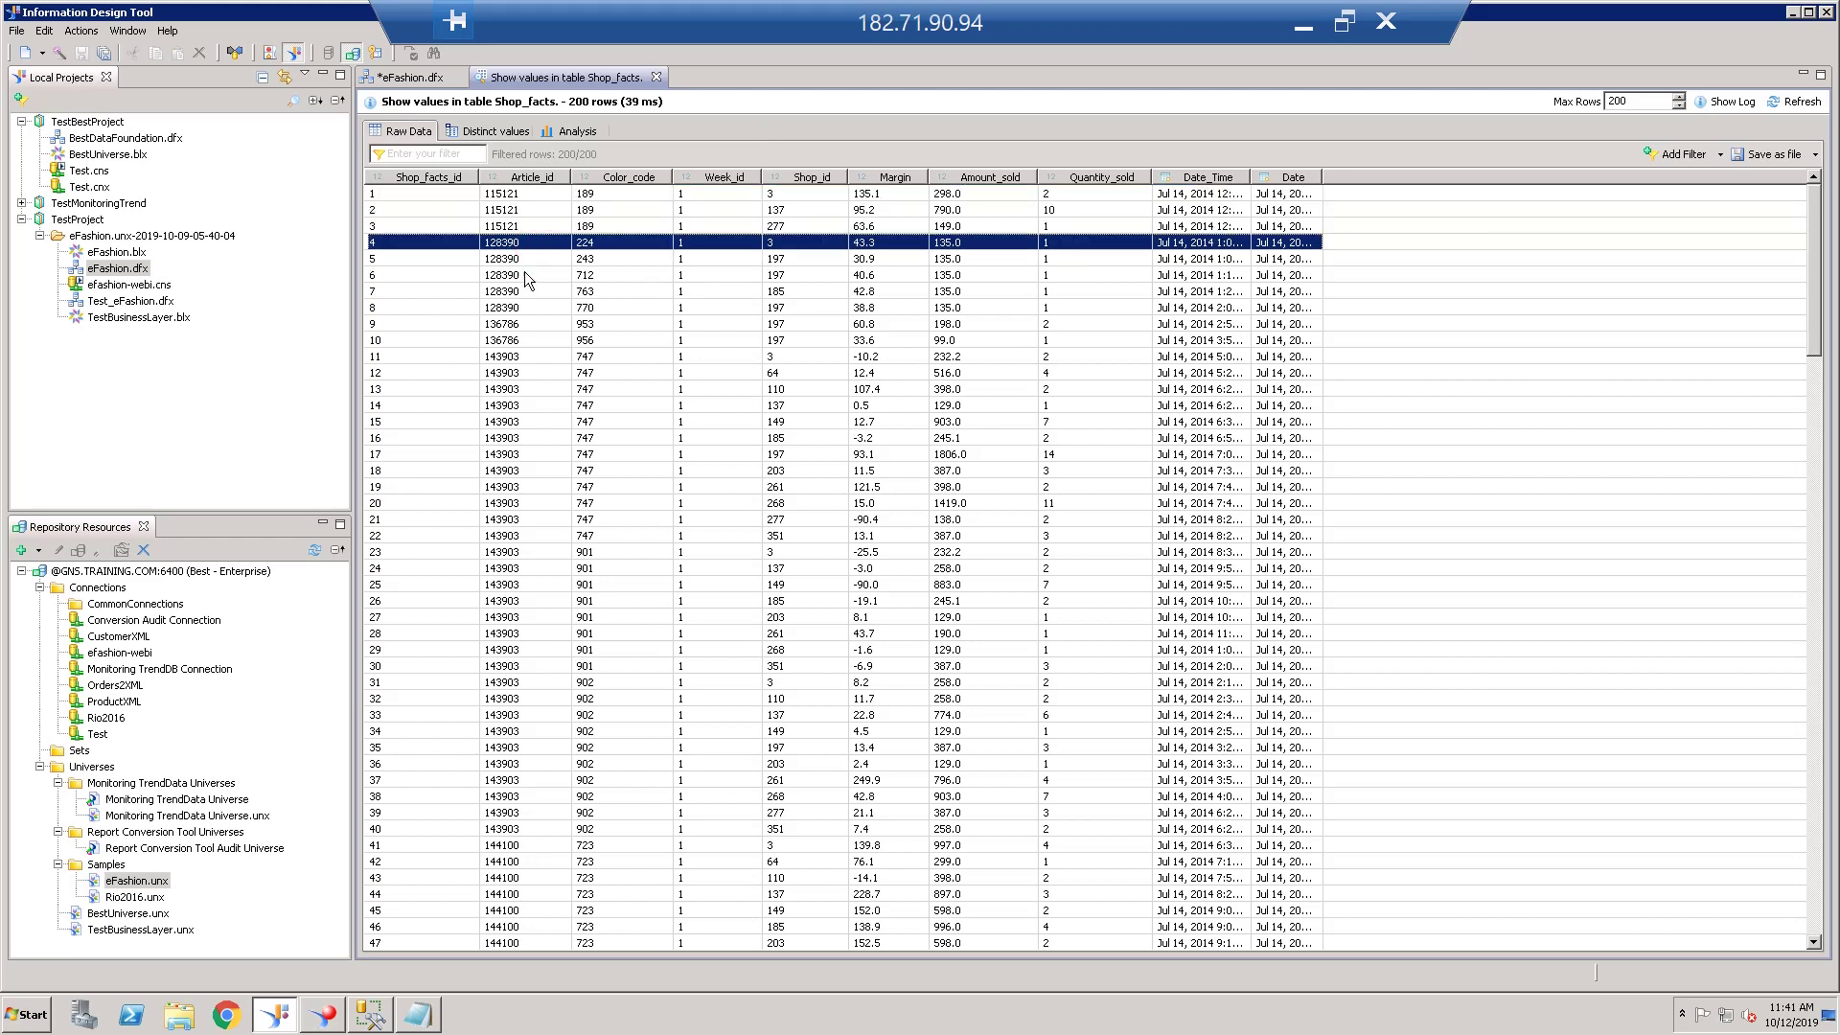
shift+click(525, 309)
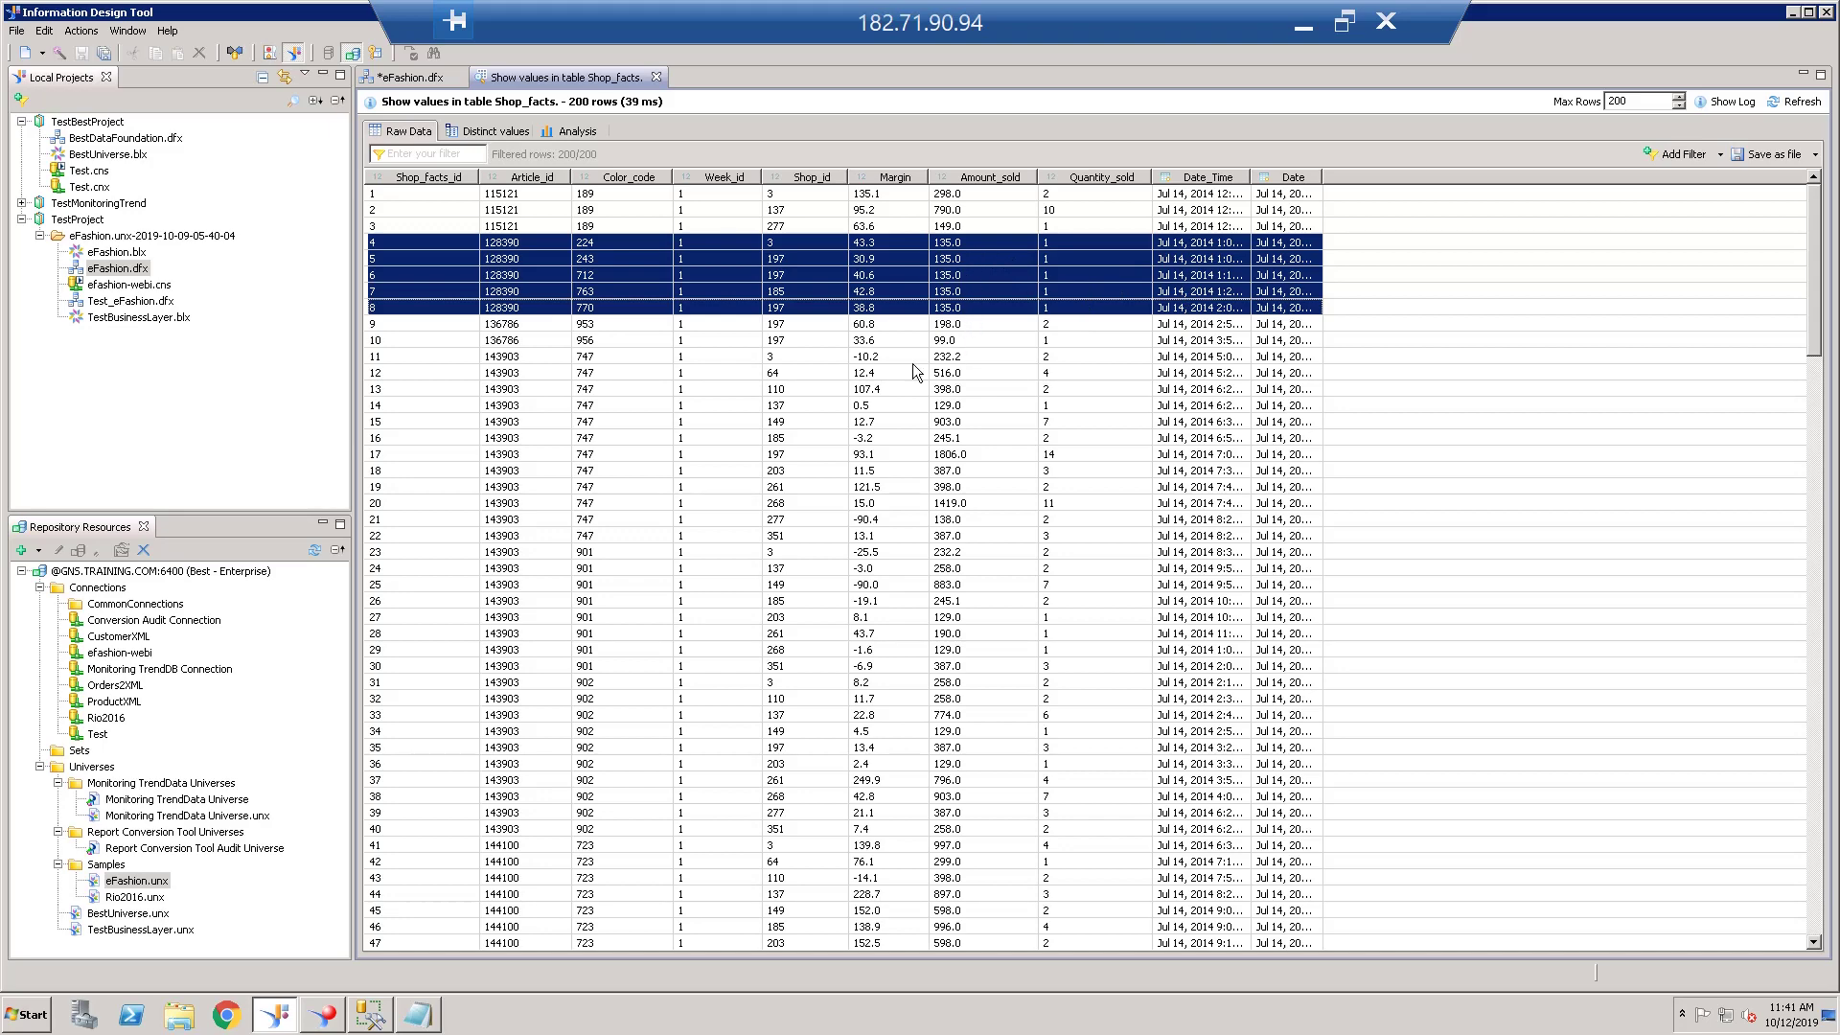
click(535, 374)
scroll(537, 374, down, 20)
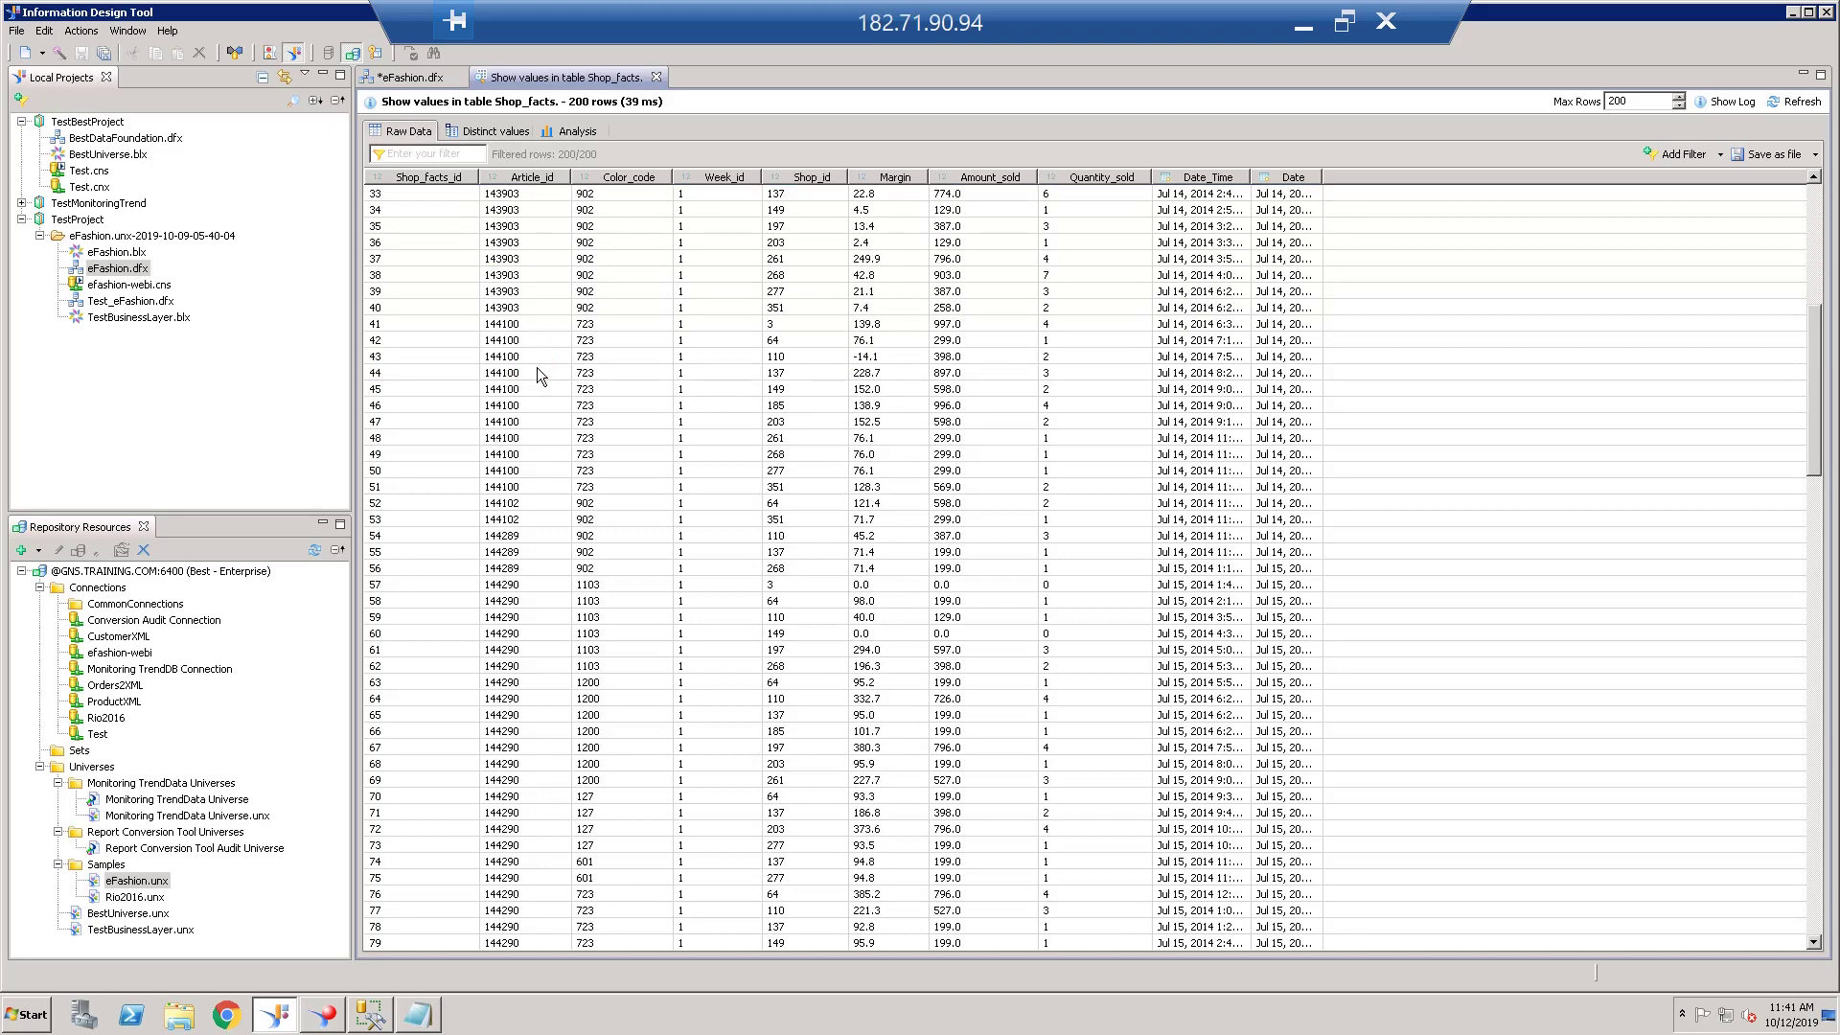
scroll(551, 379, down, 20)
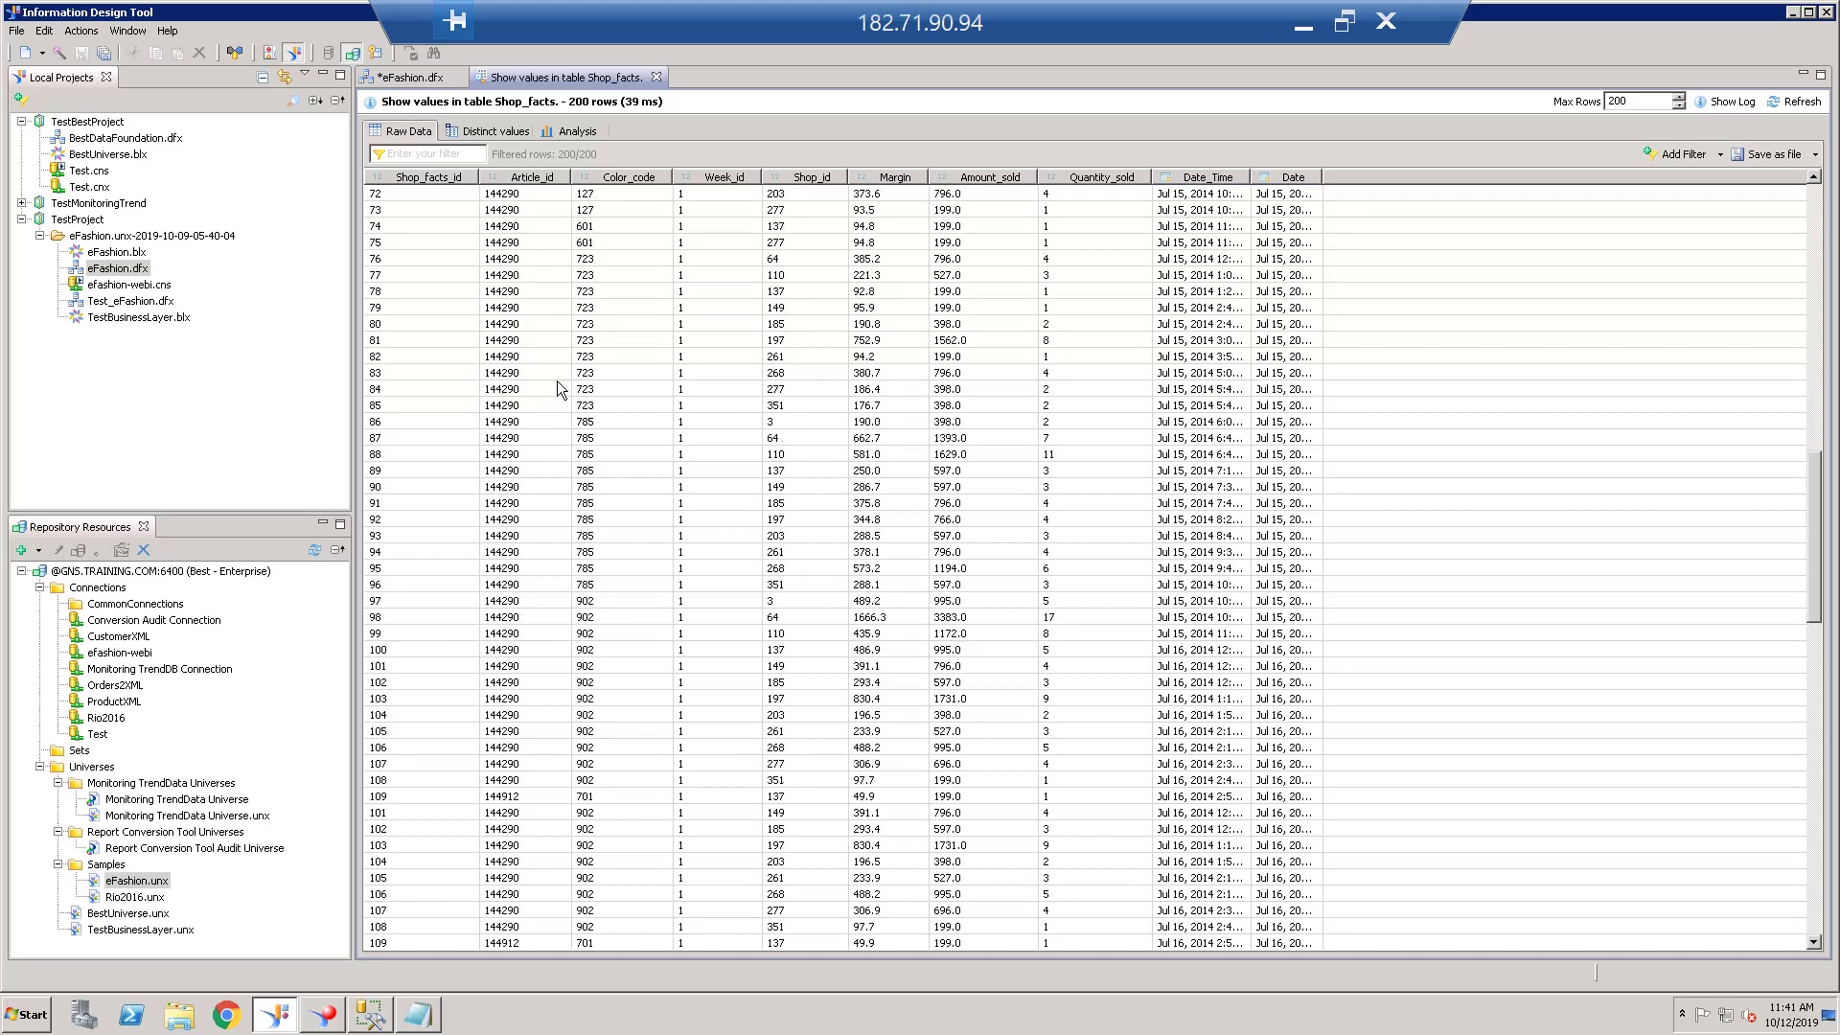
scroll(746, 429, up, 20)
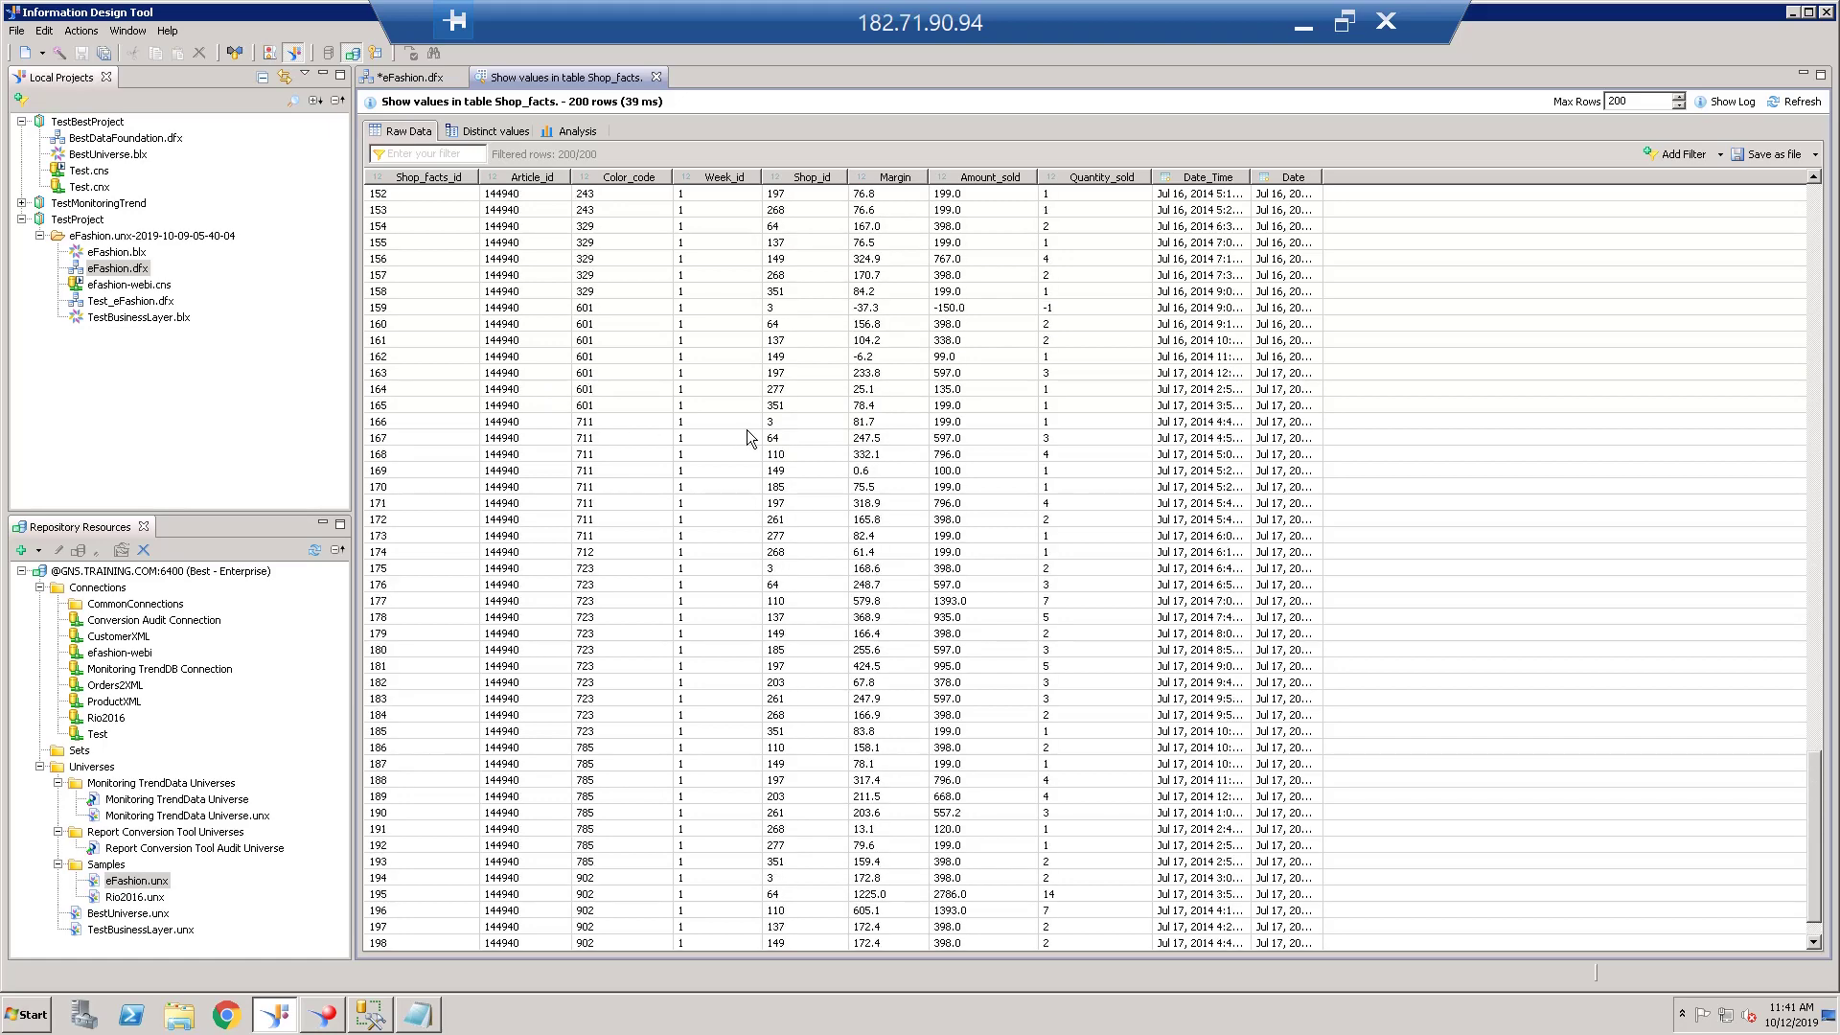
scroll(745, 437, up, 20)
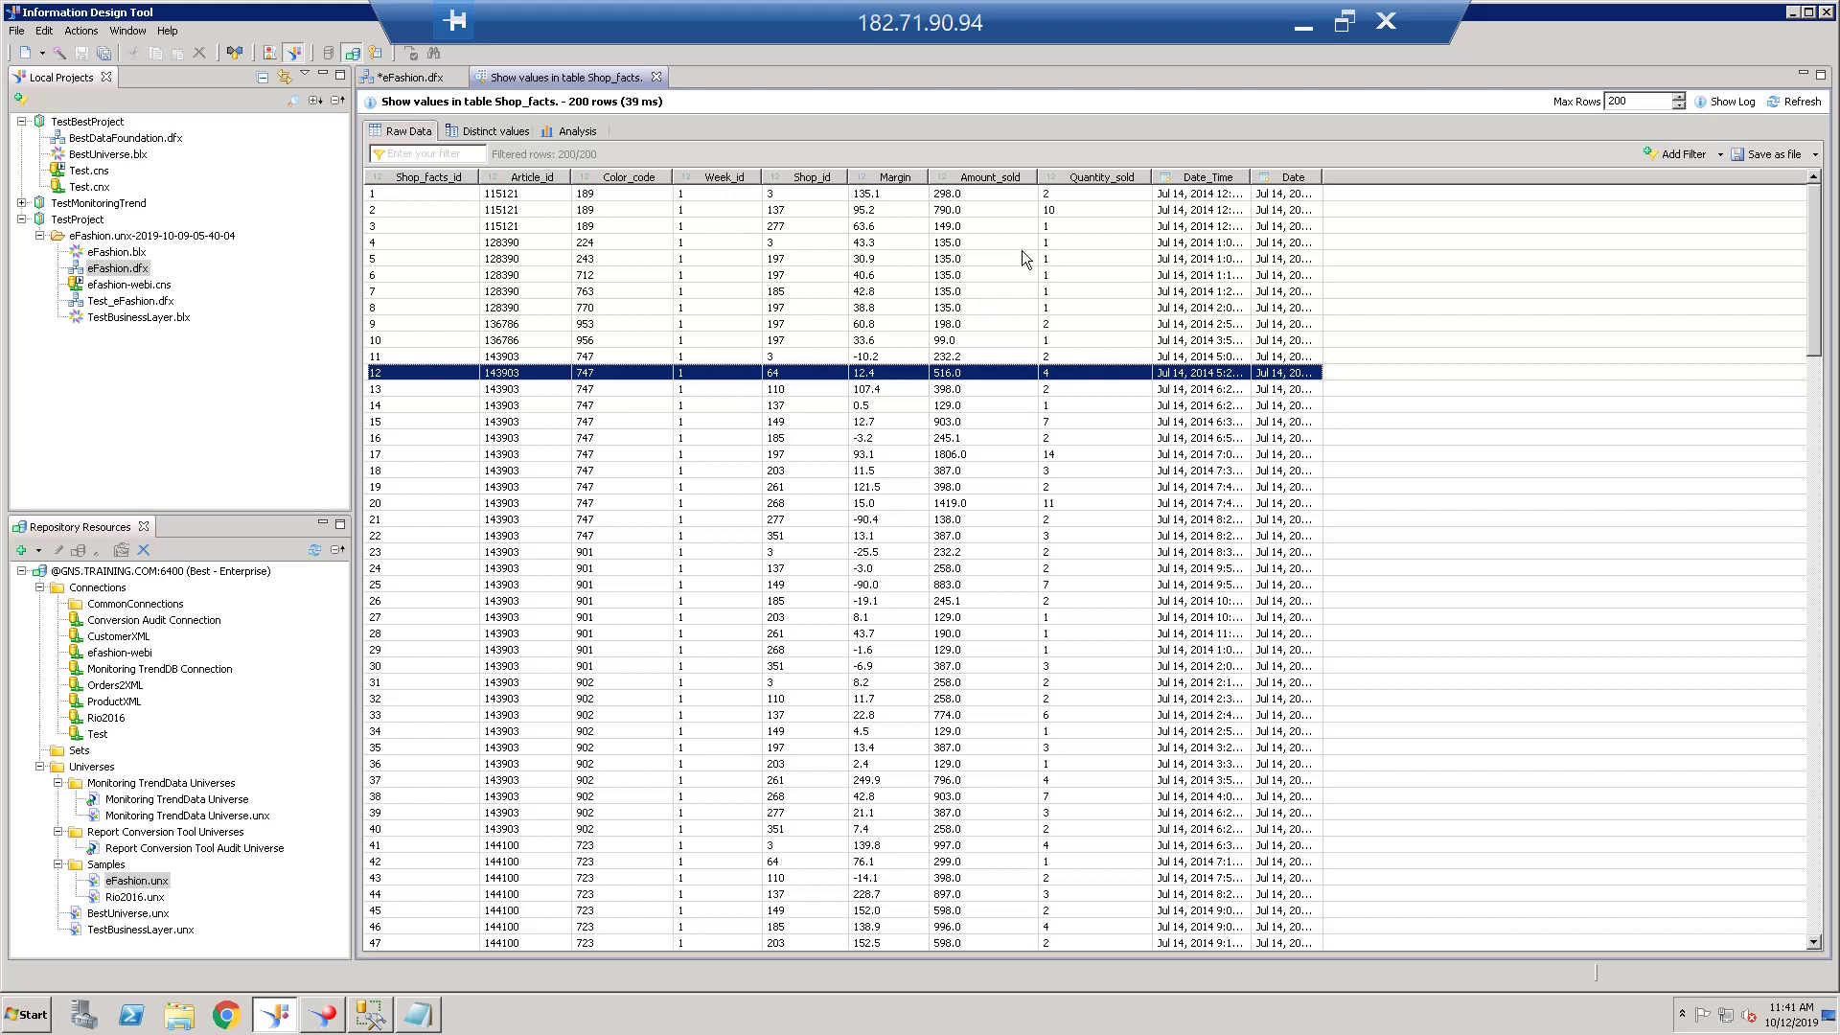
click(656, 77)
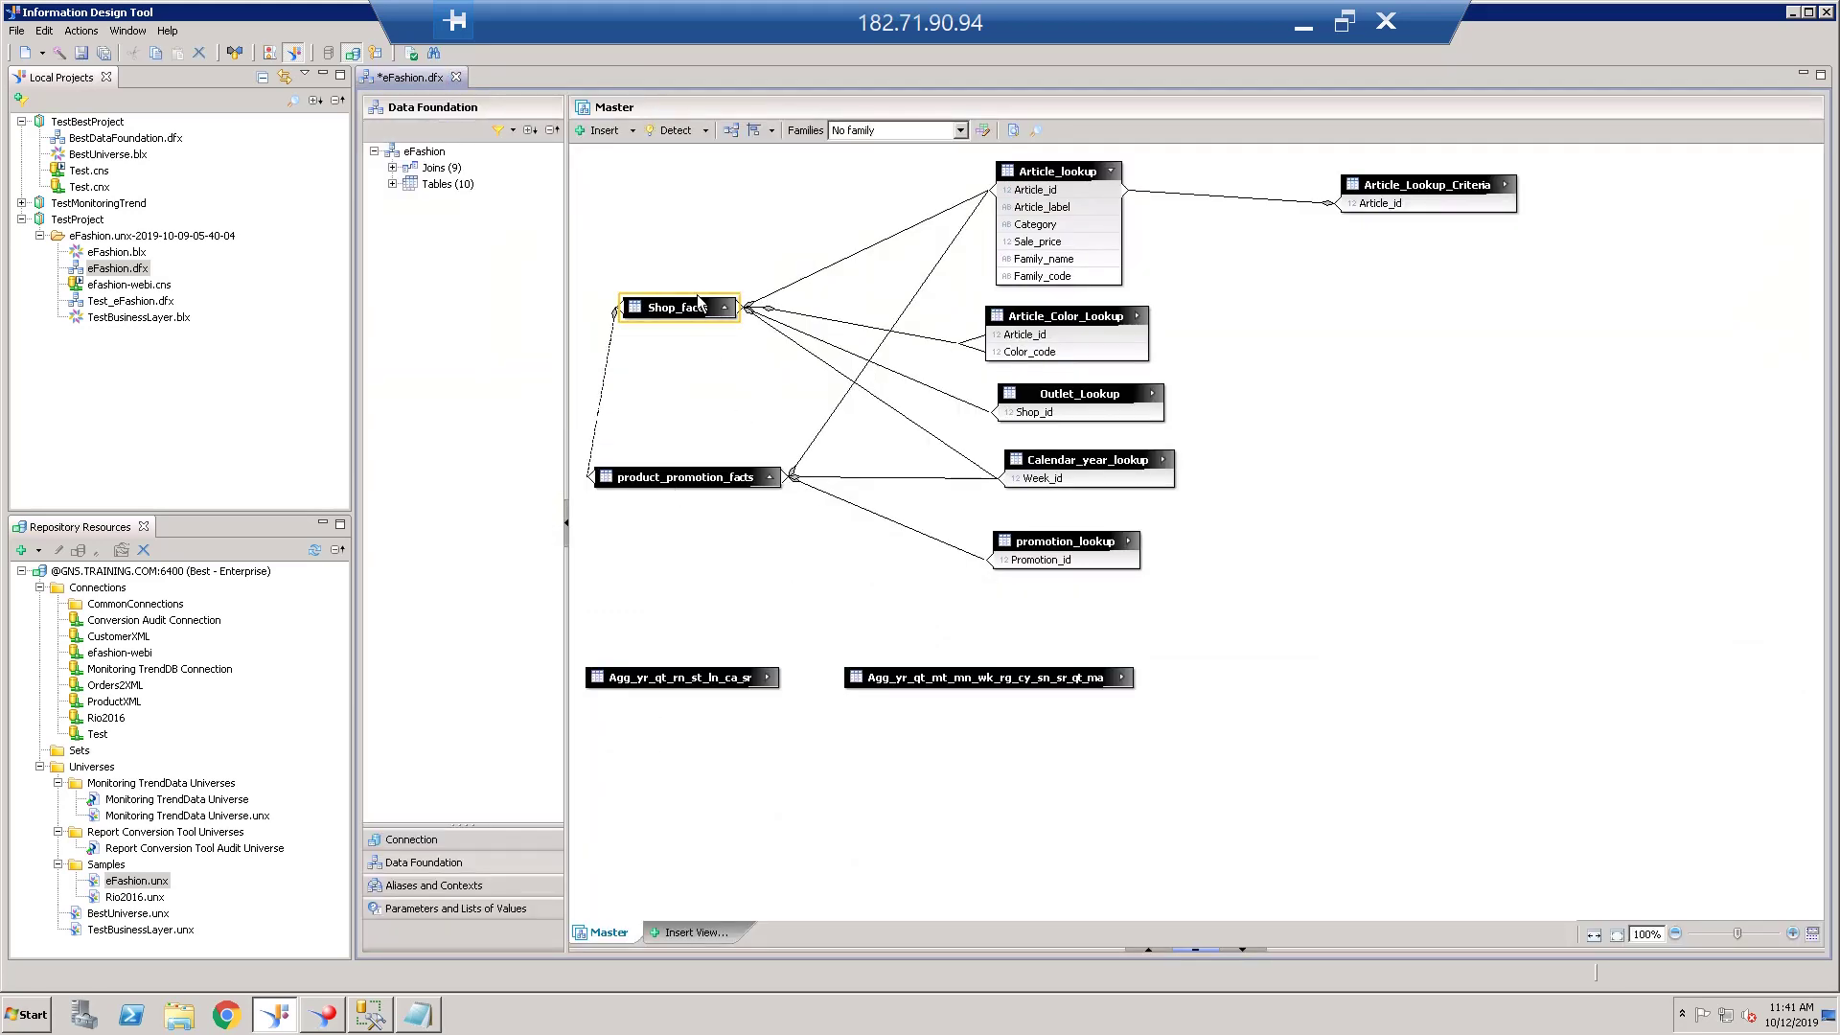
click(725, 484)
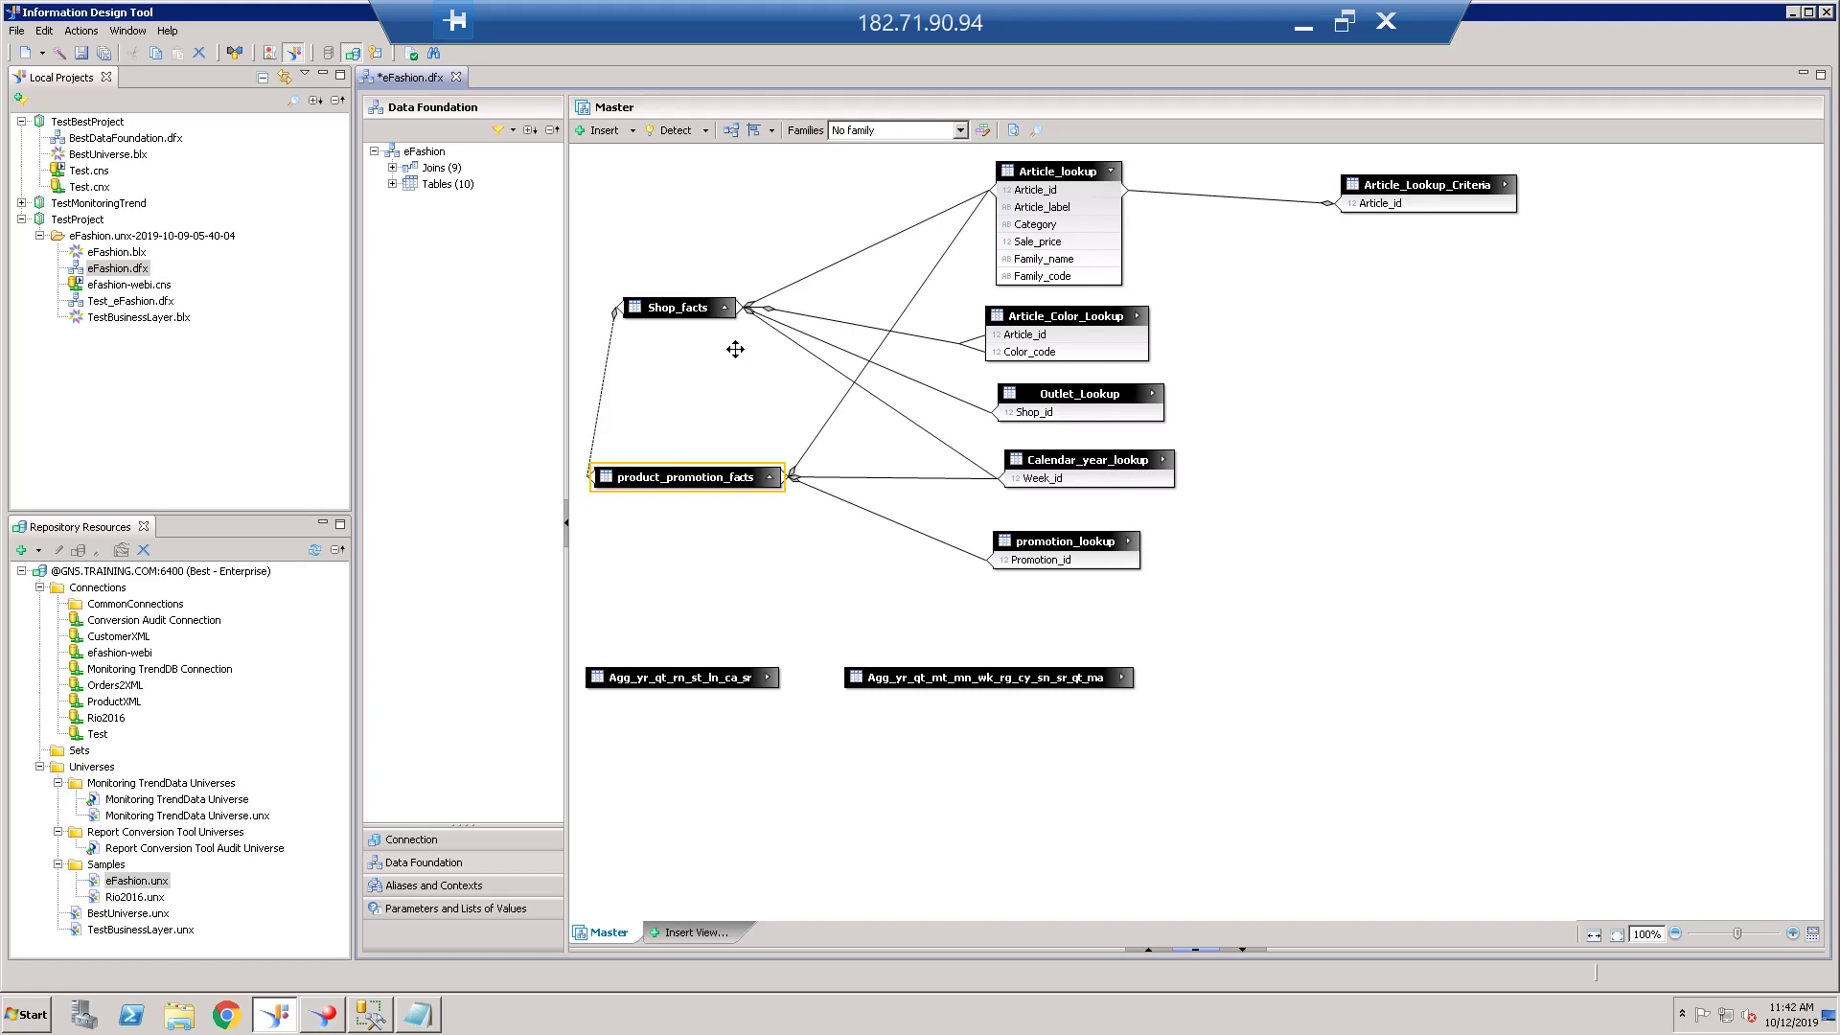
click(1038, 175)
click(1073, 326)
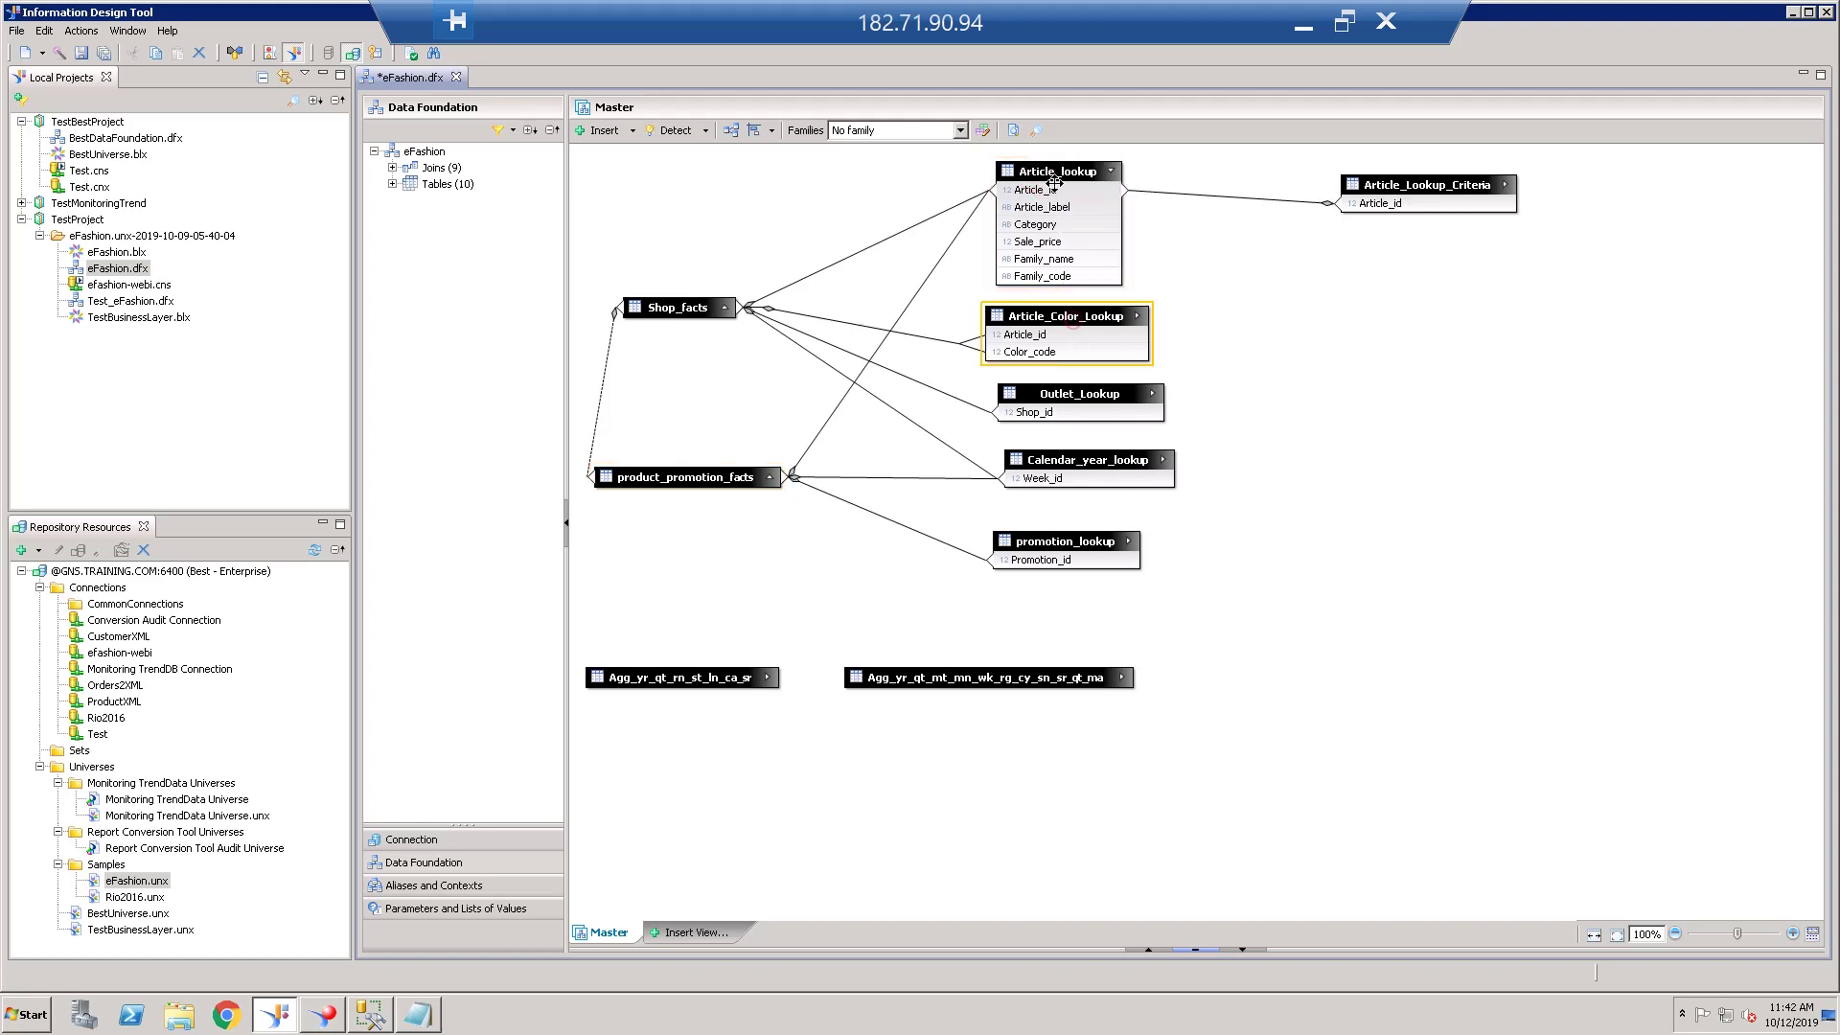
click(1054, 182)
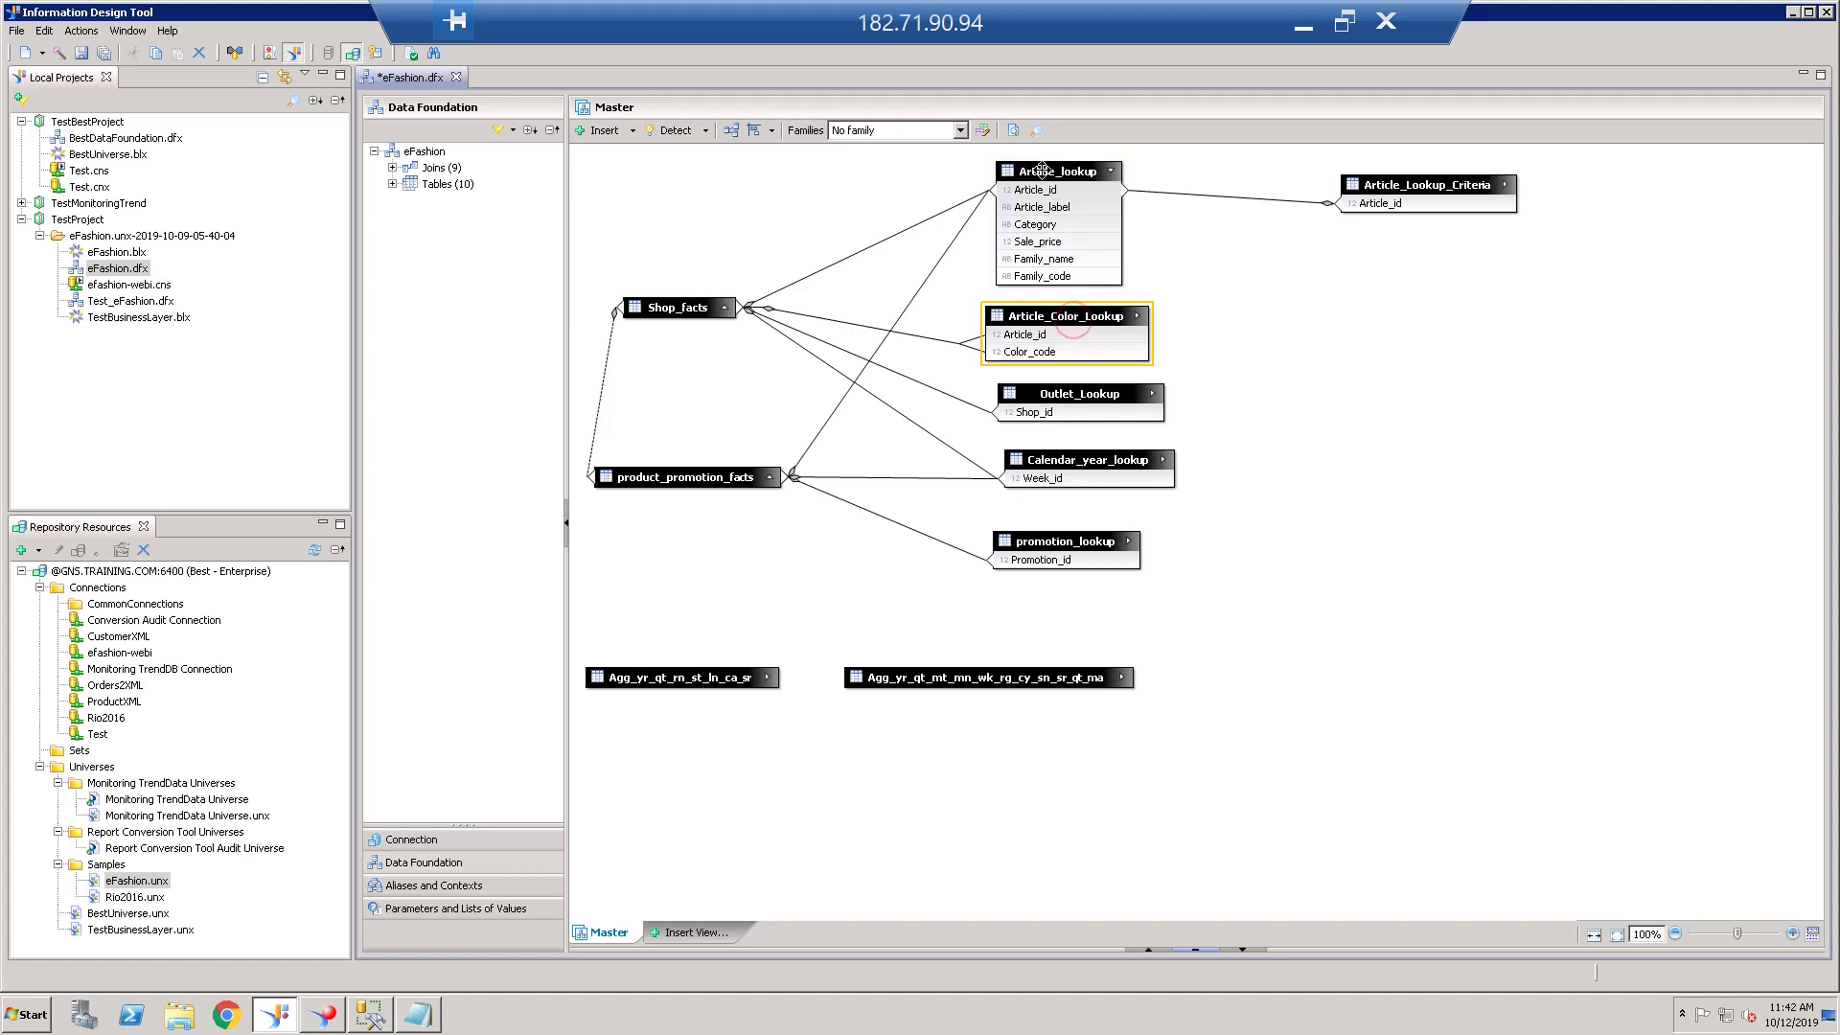
click(1086, 323)
mouse_move(675, 478)
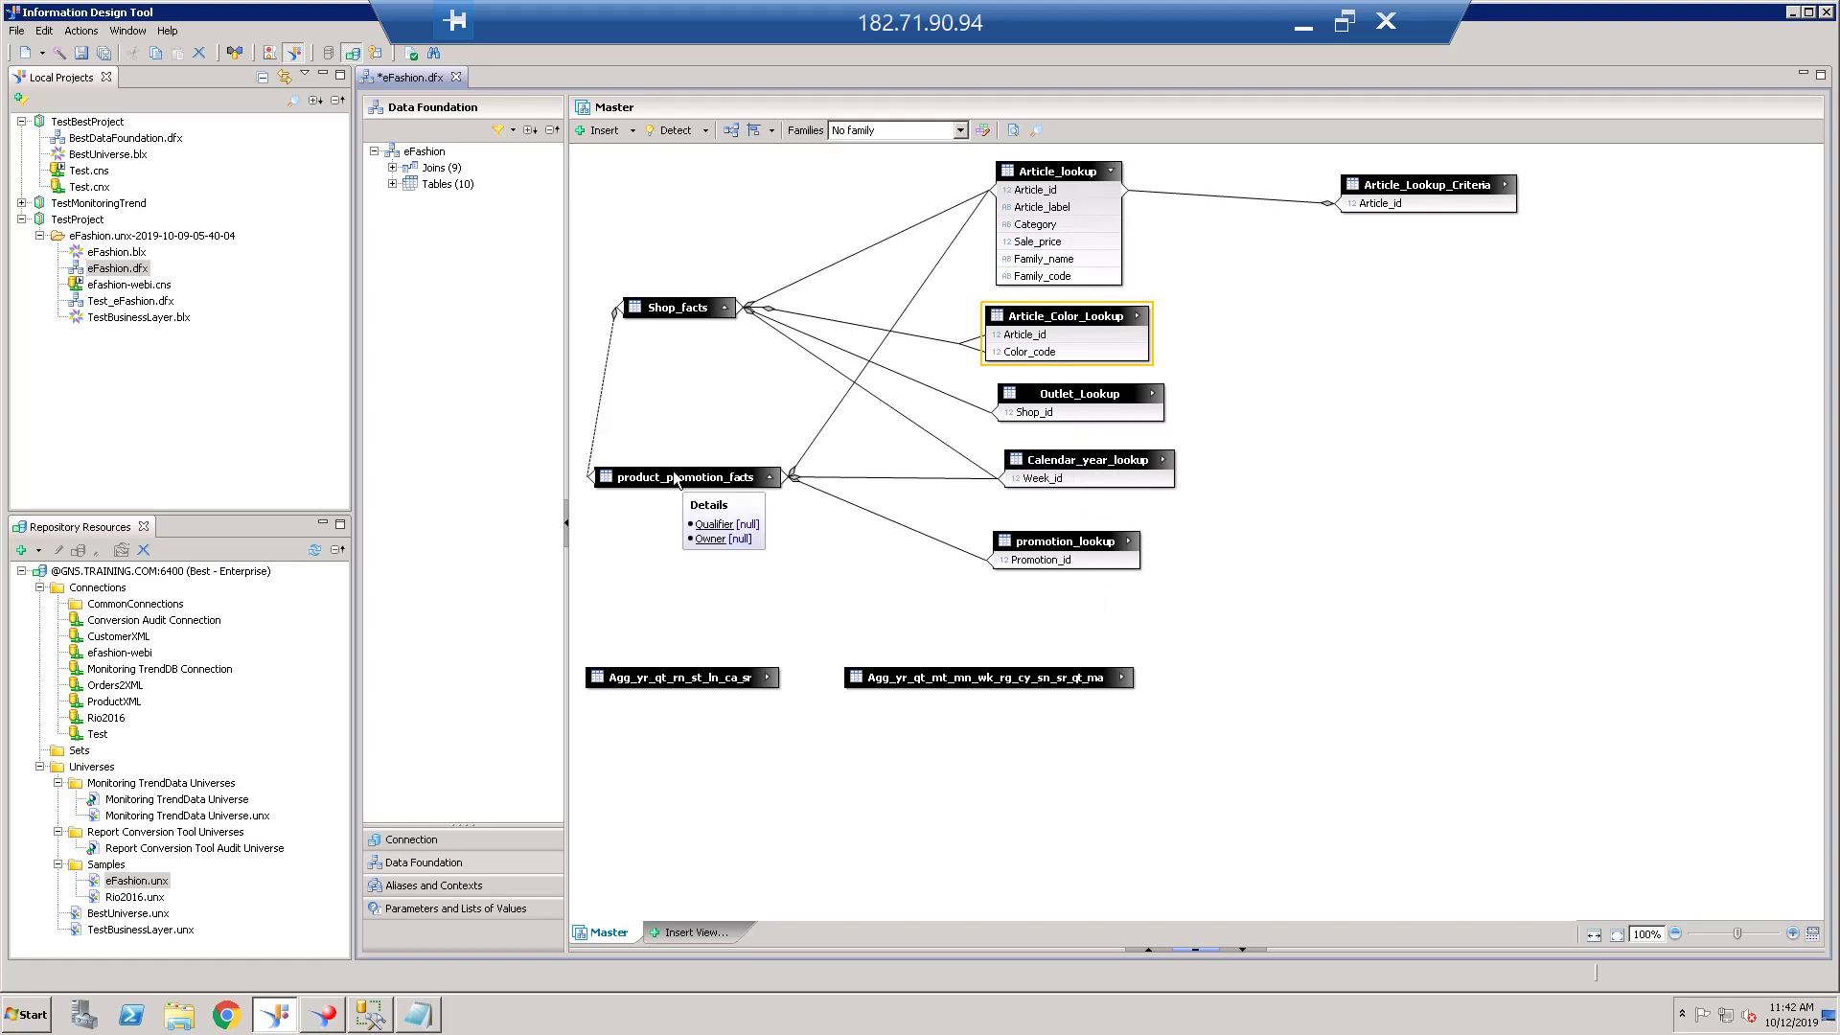
click(683, 308)
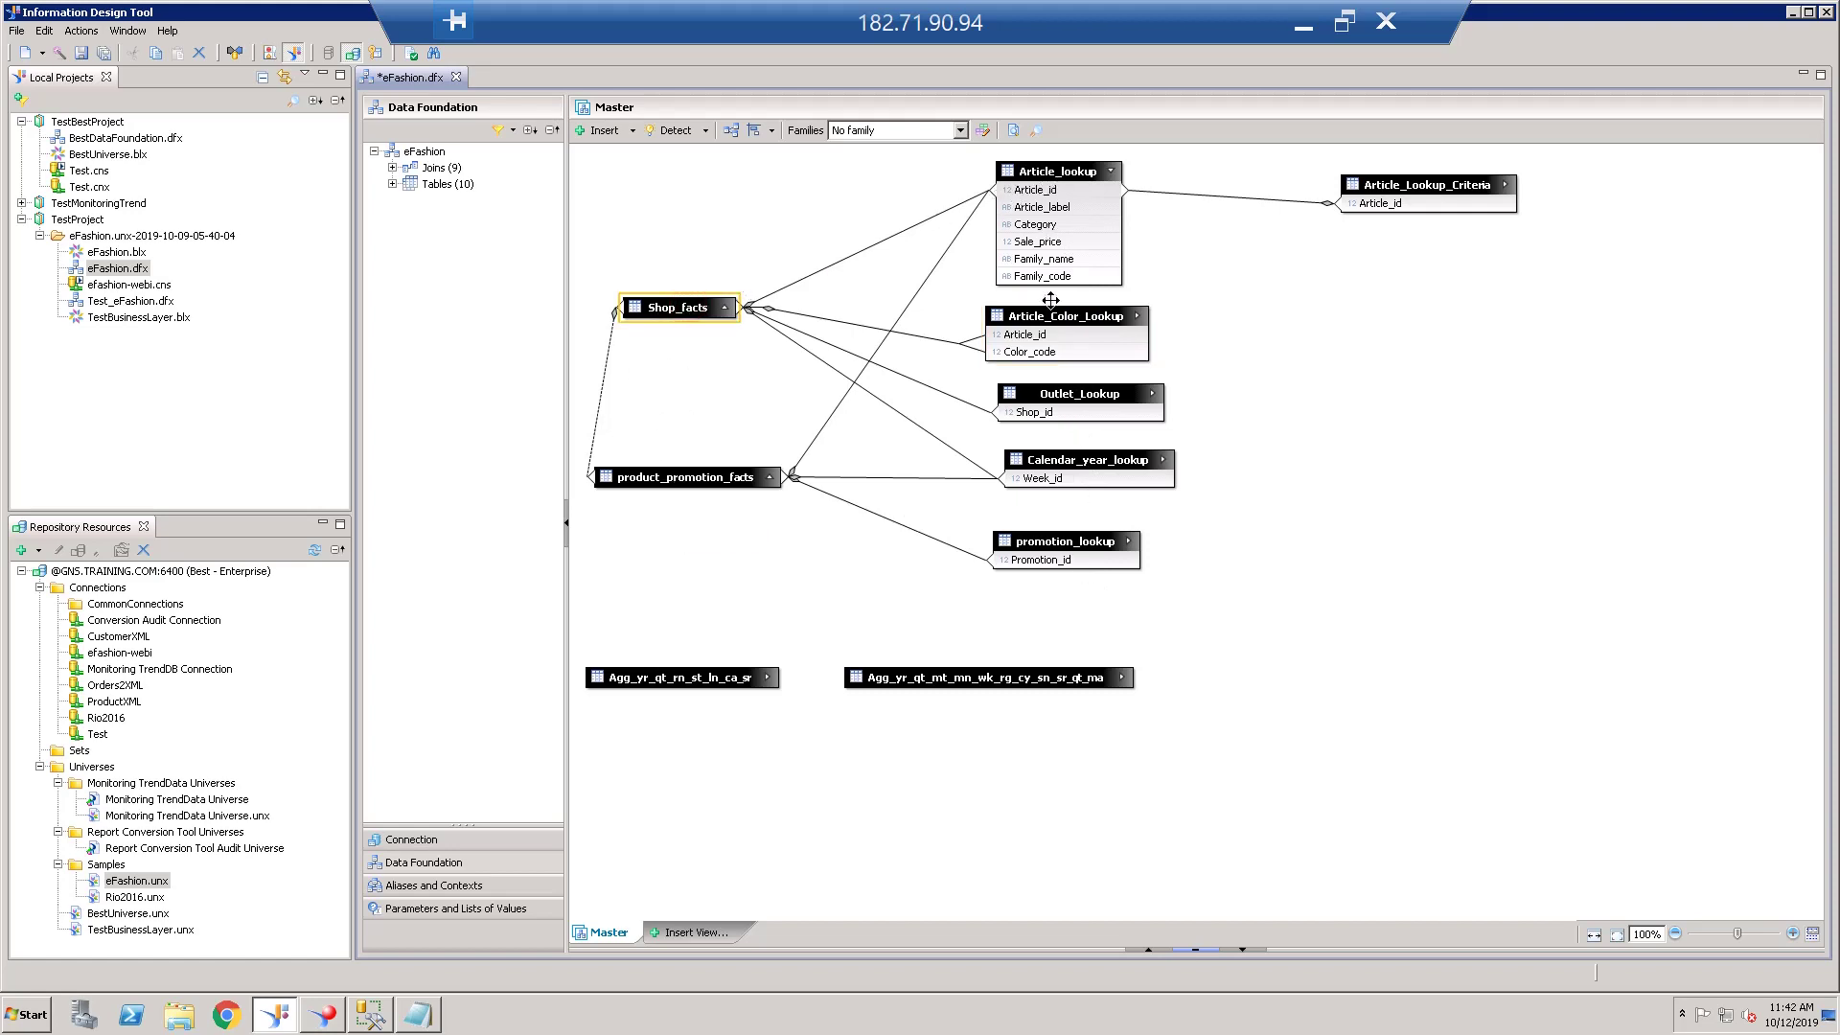
click(699, 479)
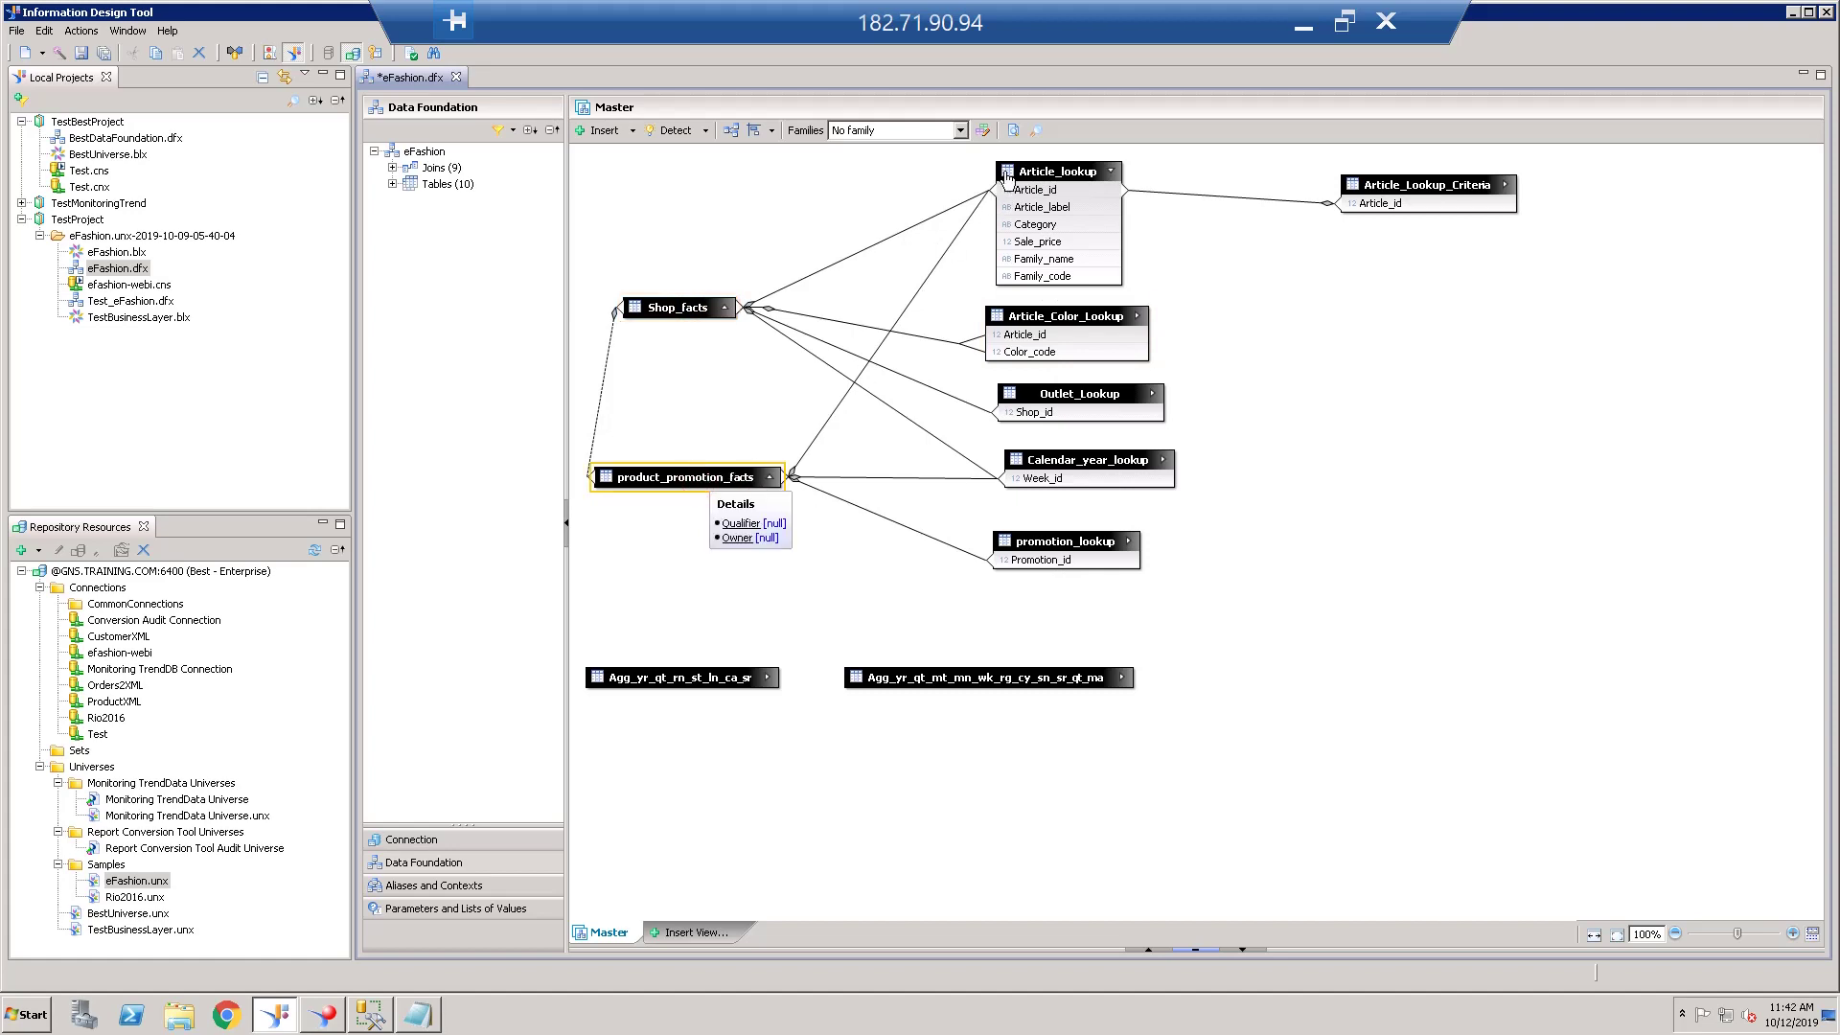
click(915, 228)
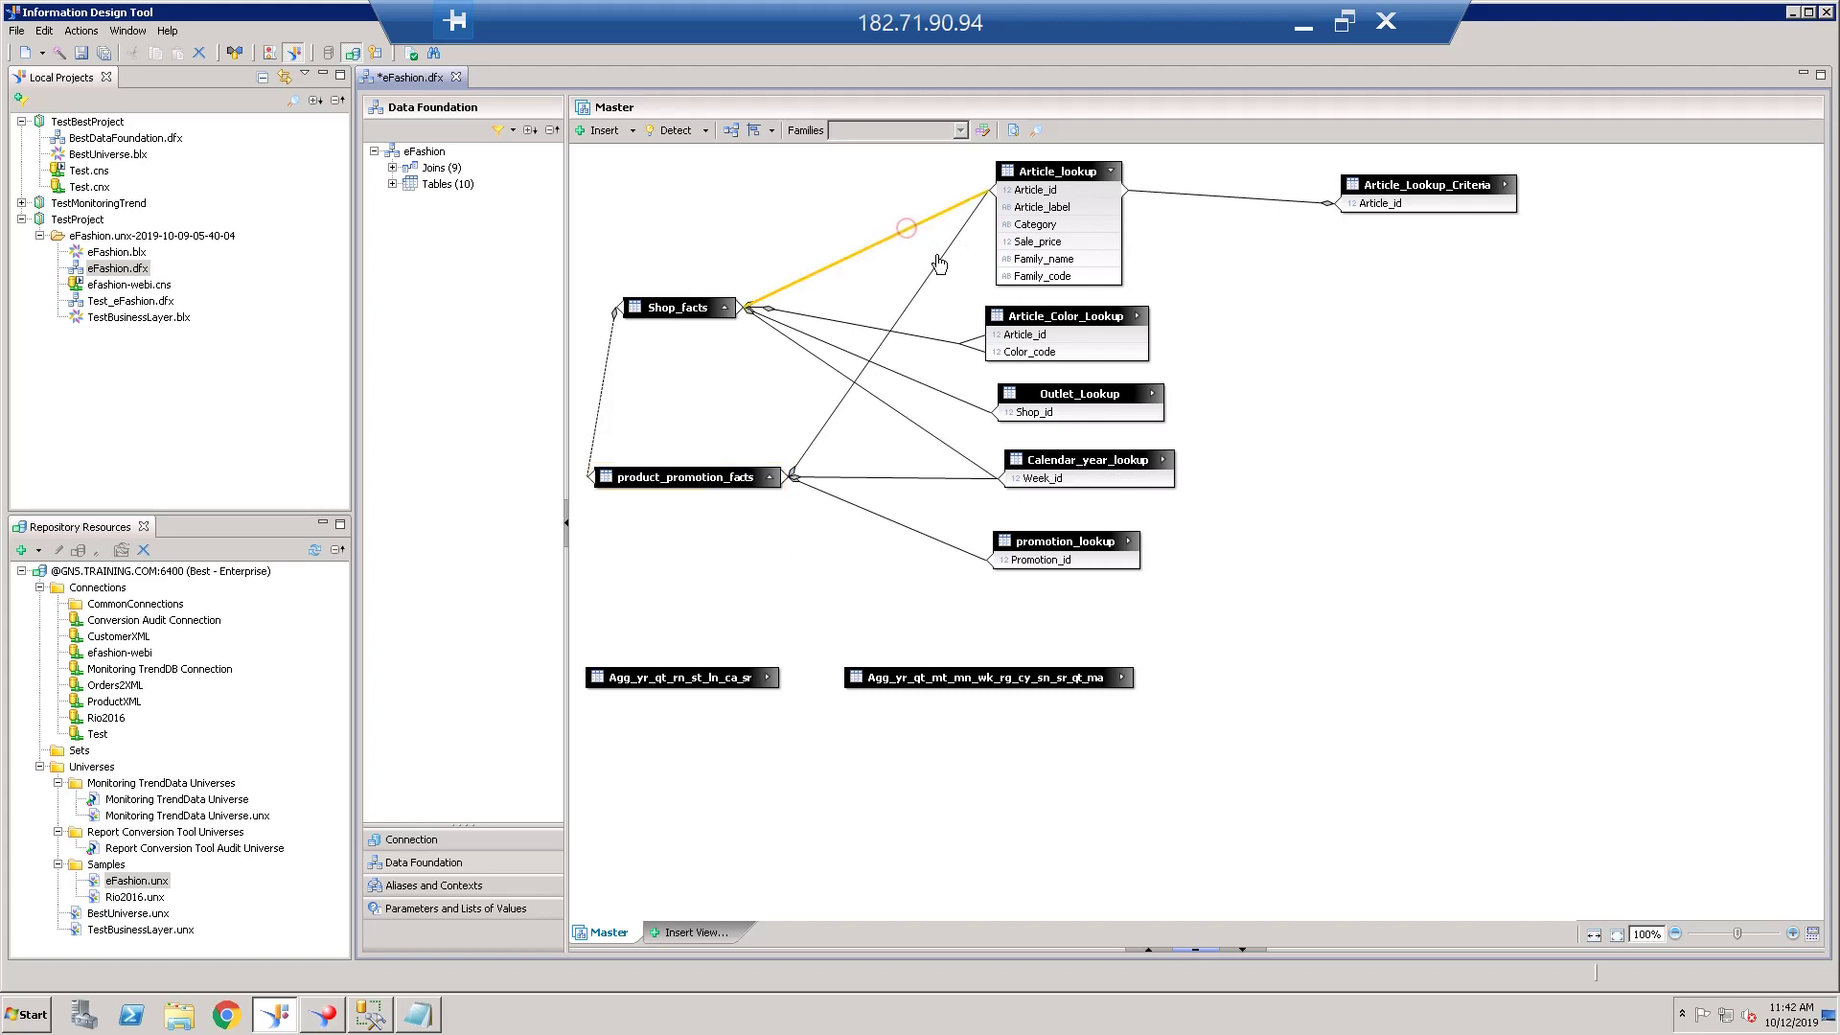
click(942, 266)
click(908, 238)
click(901, 233)
click(935, 271)
click(698, 305)
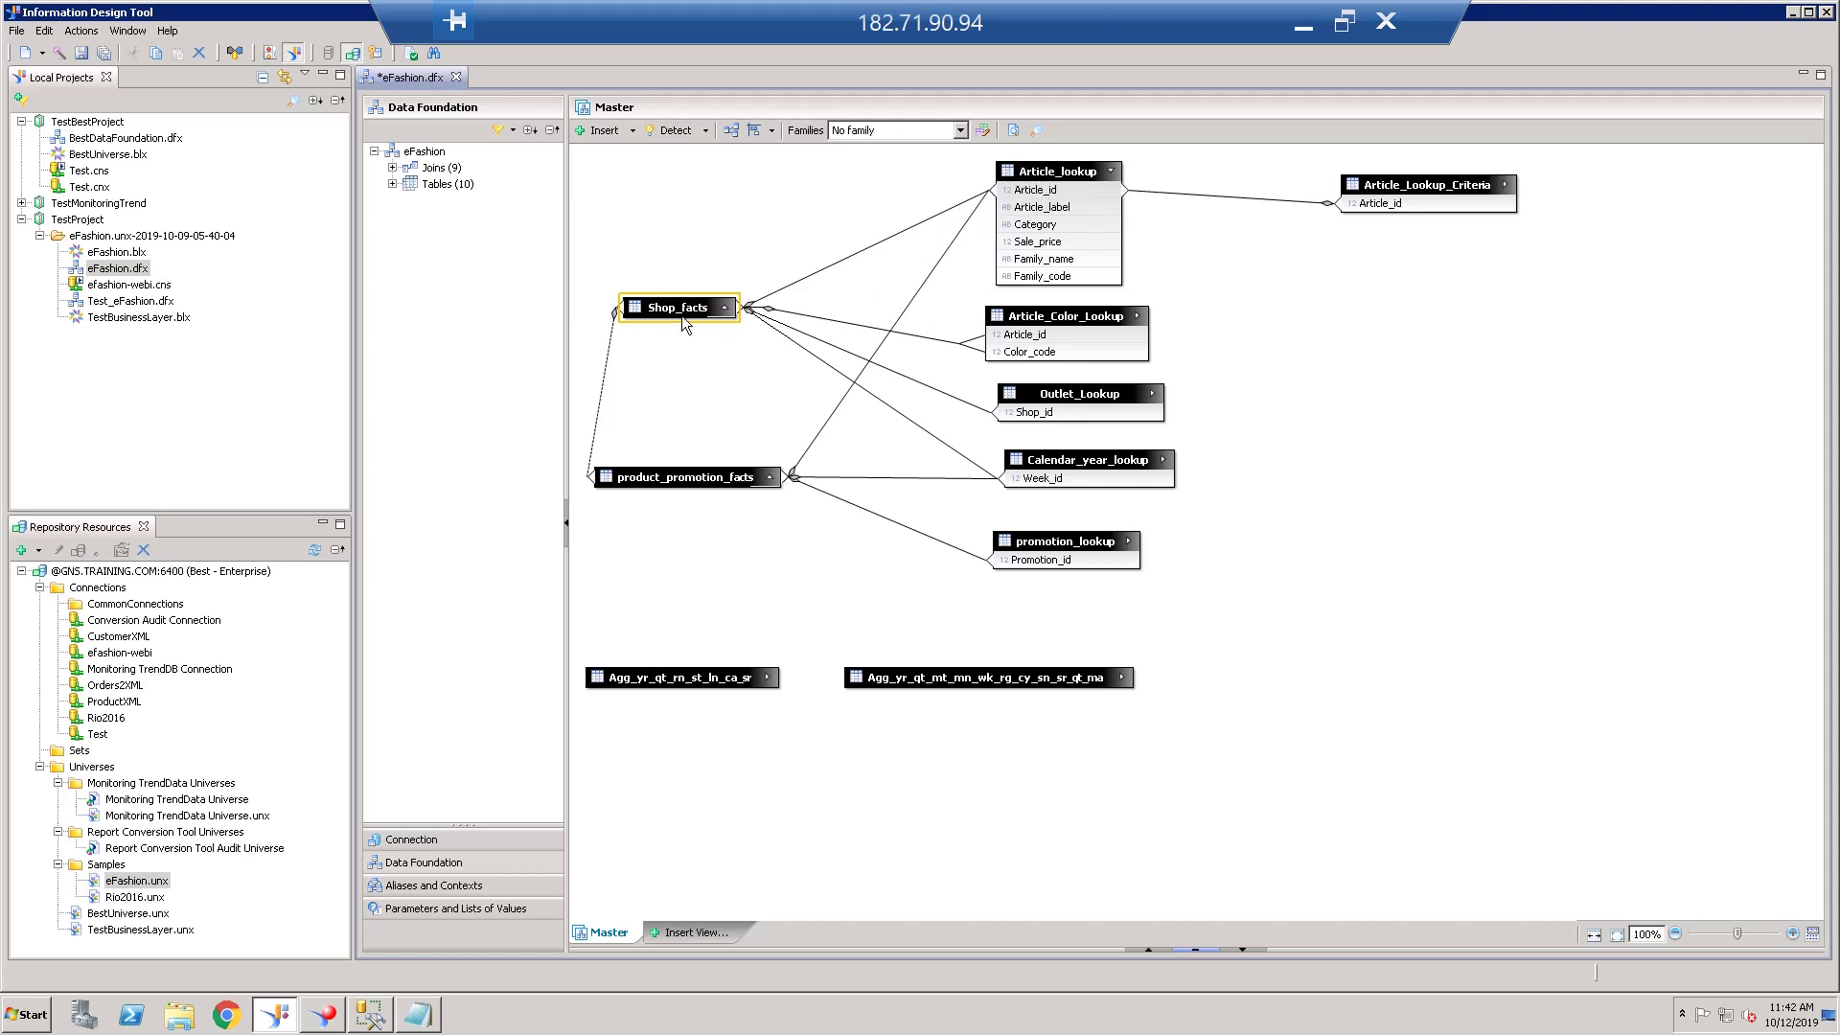
mouse_move(682, 315)
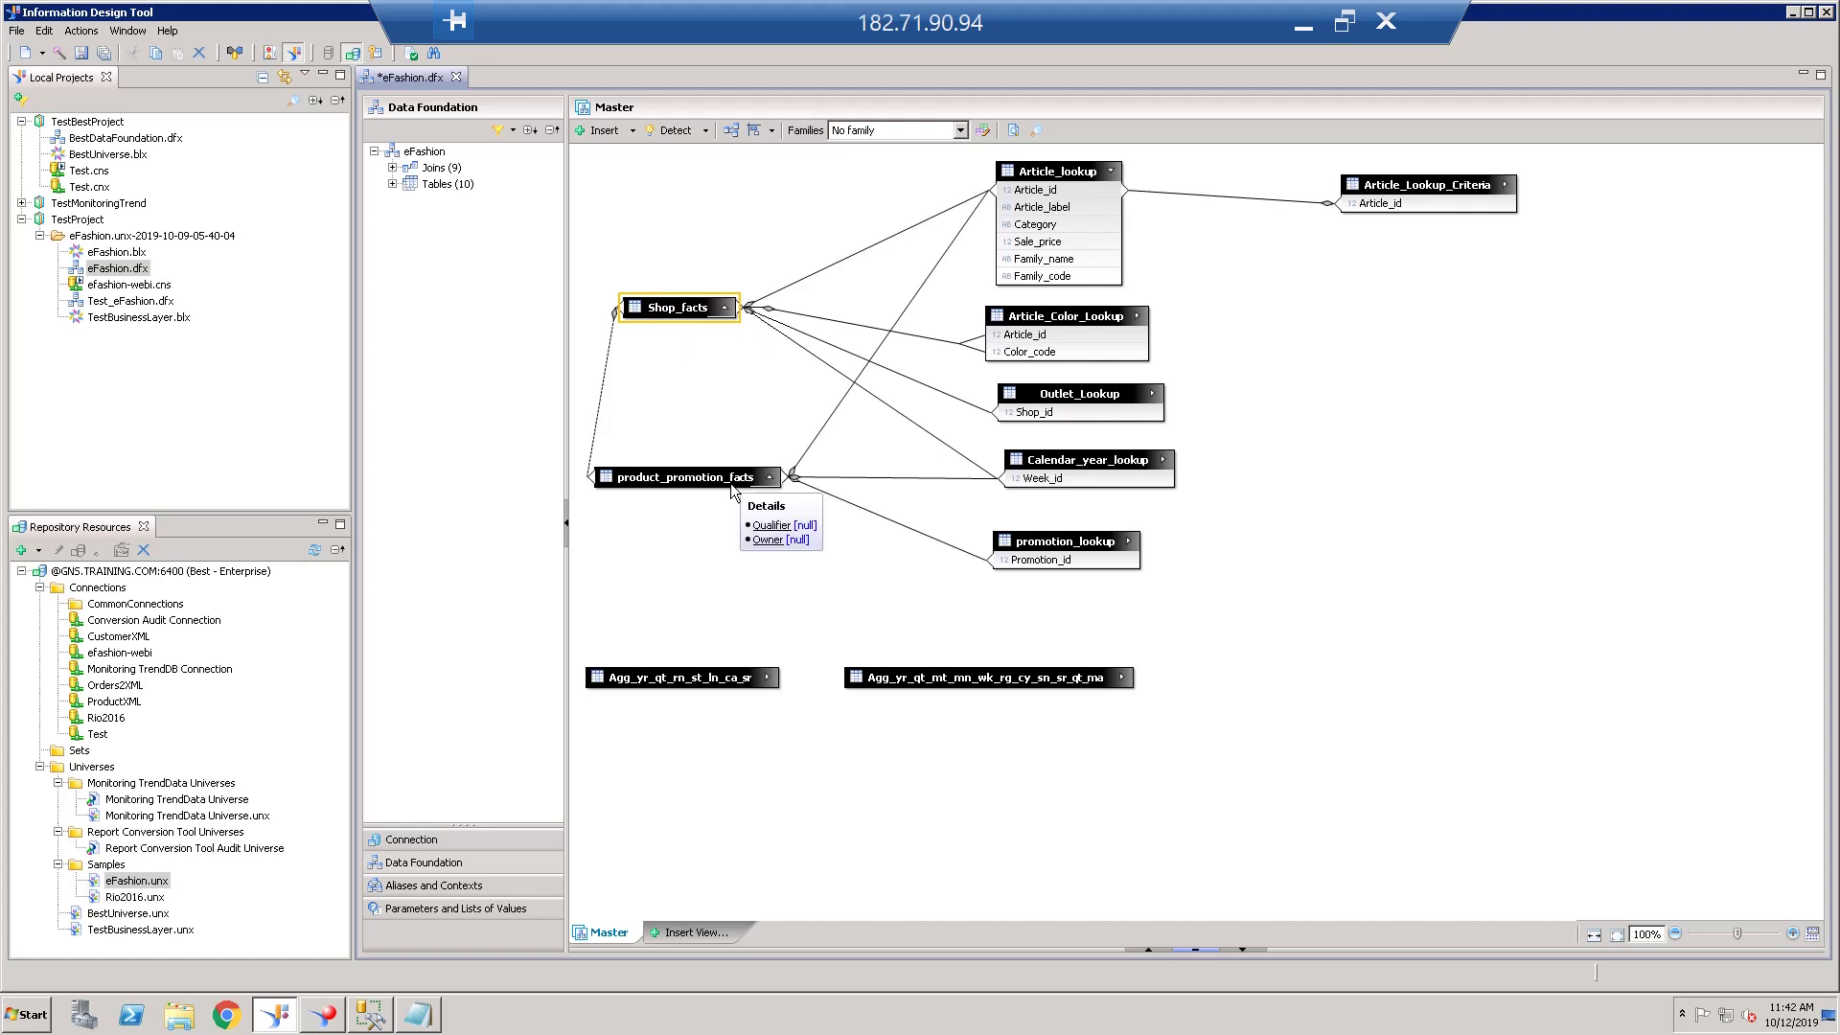
right_click(732, 486)
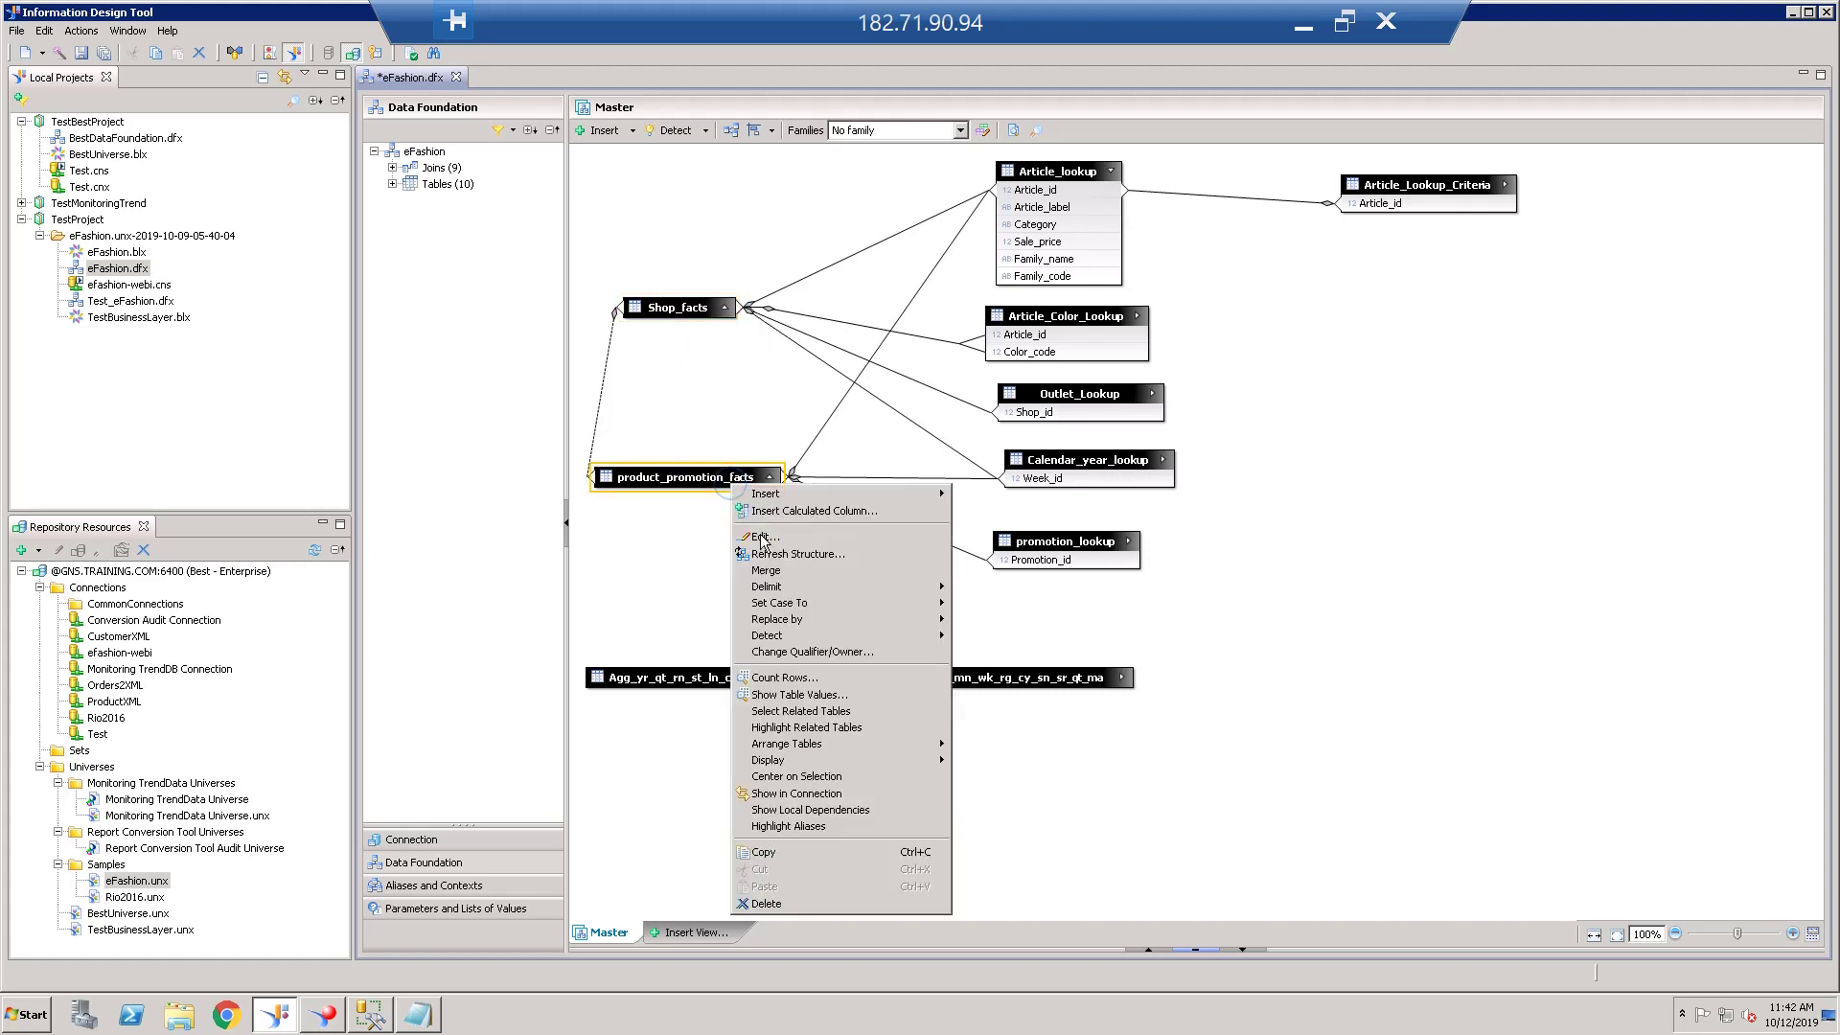
click(788, 697)
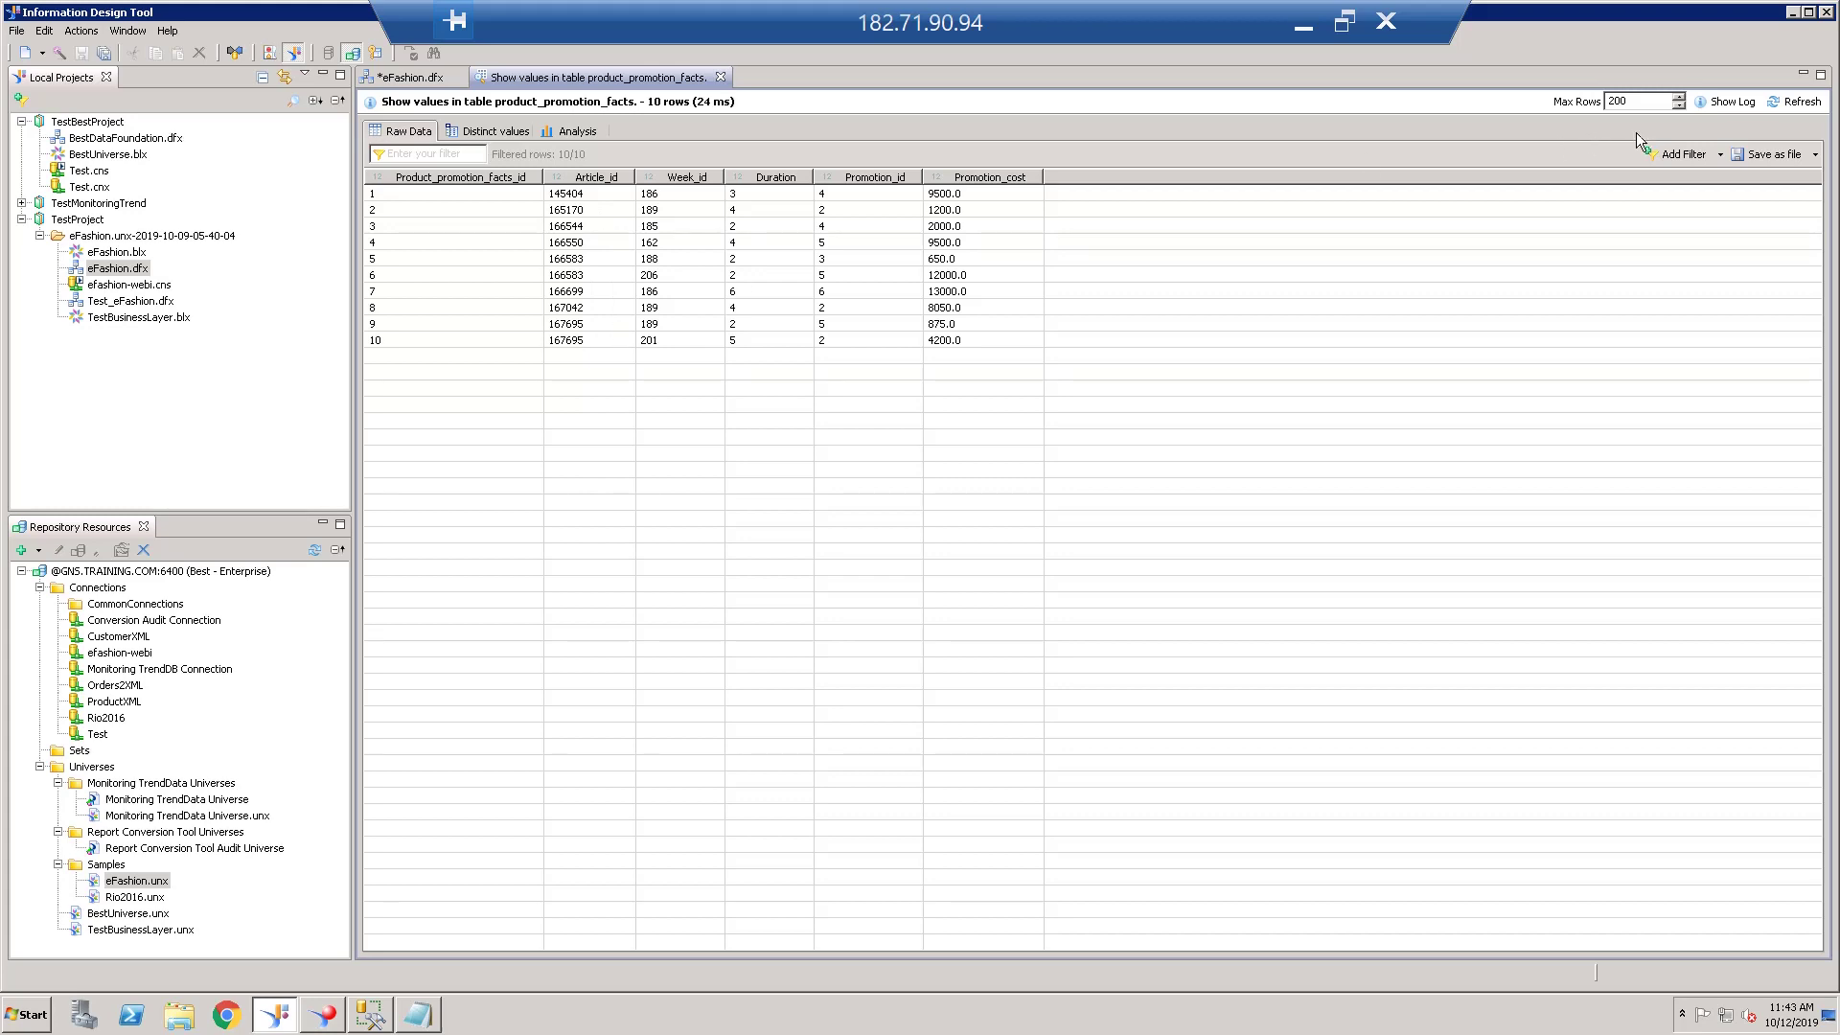
click(720, 77)
click(670, 307)
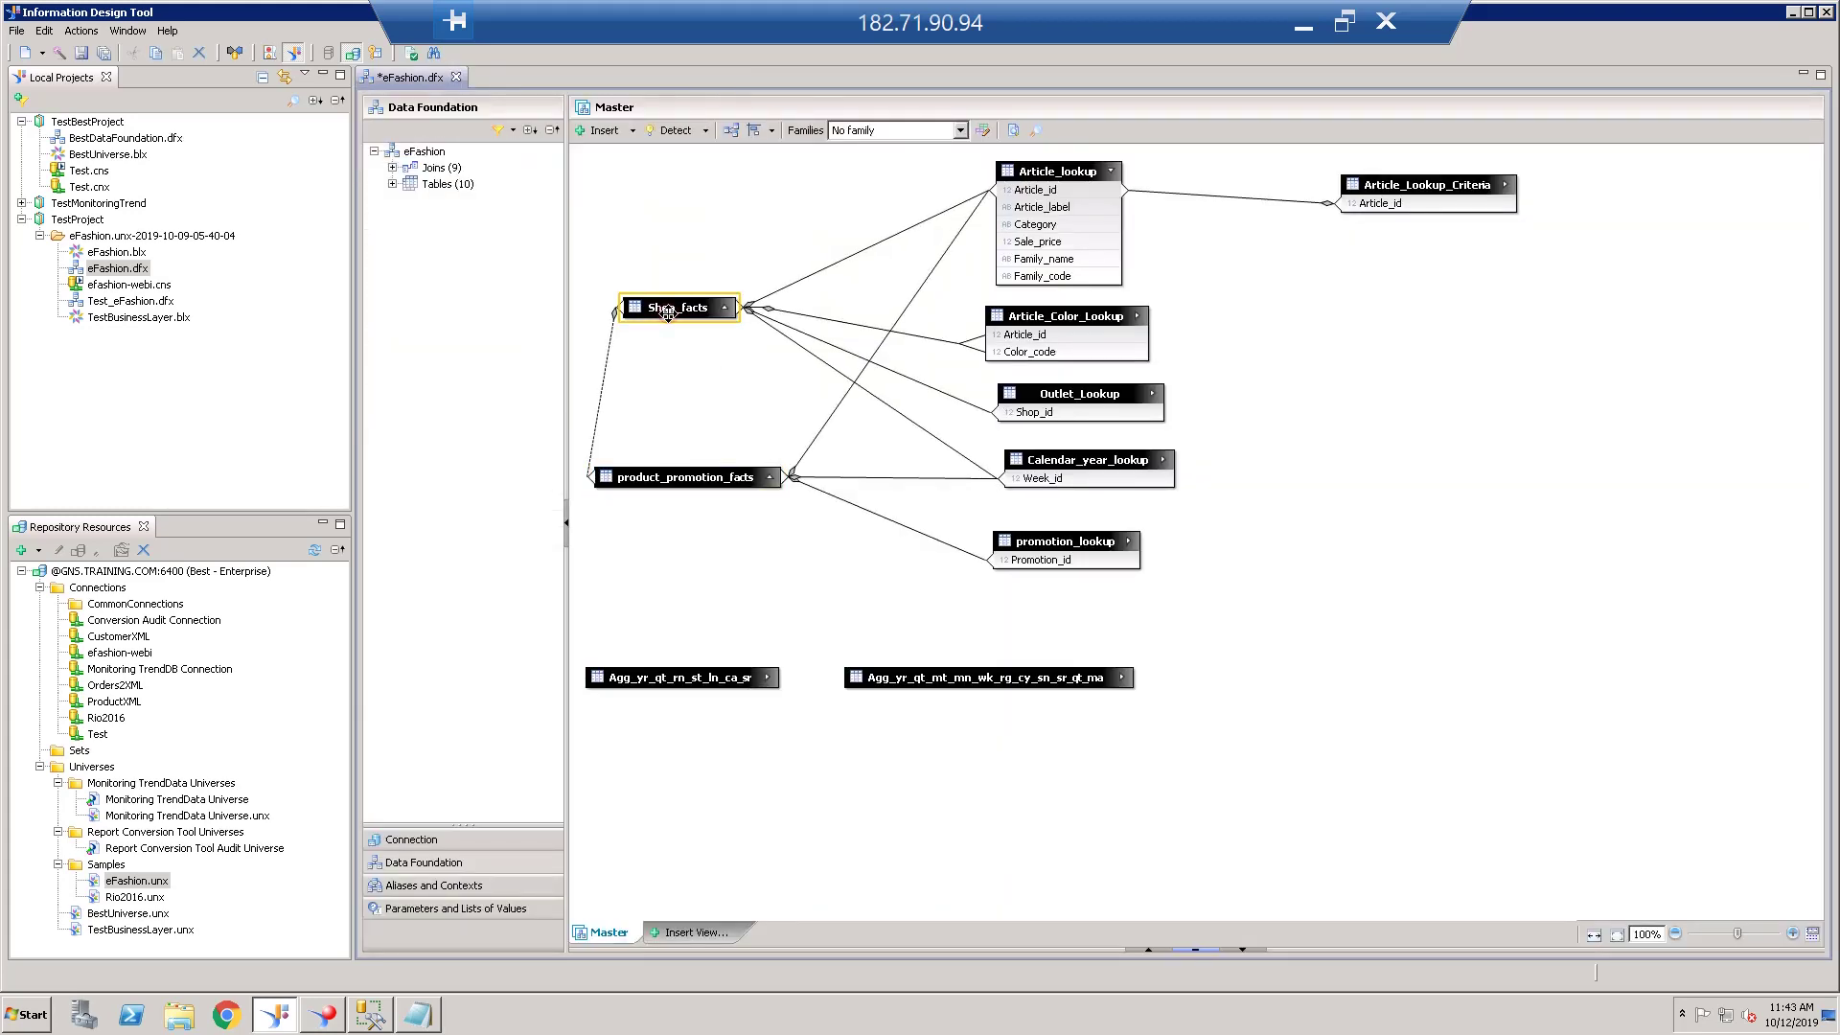
Step: Select product_promotion_facts and reveal the Aliases and Contexts panel with its Loops list
click(706, 476)
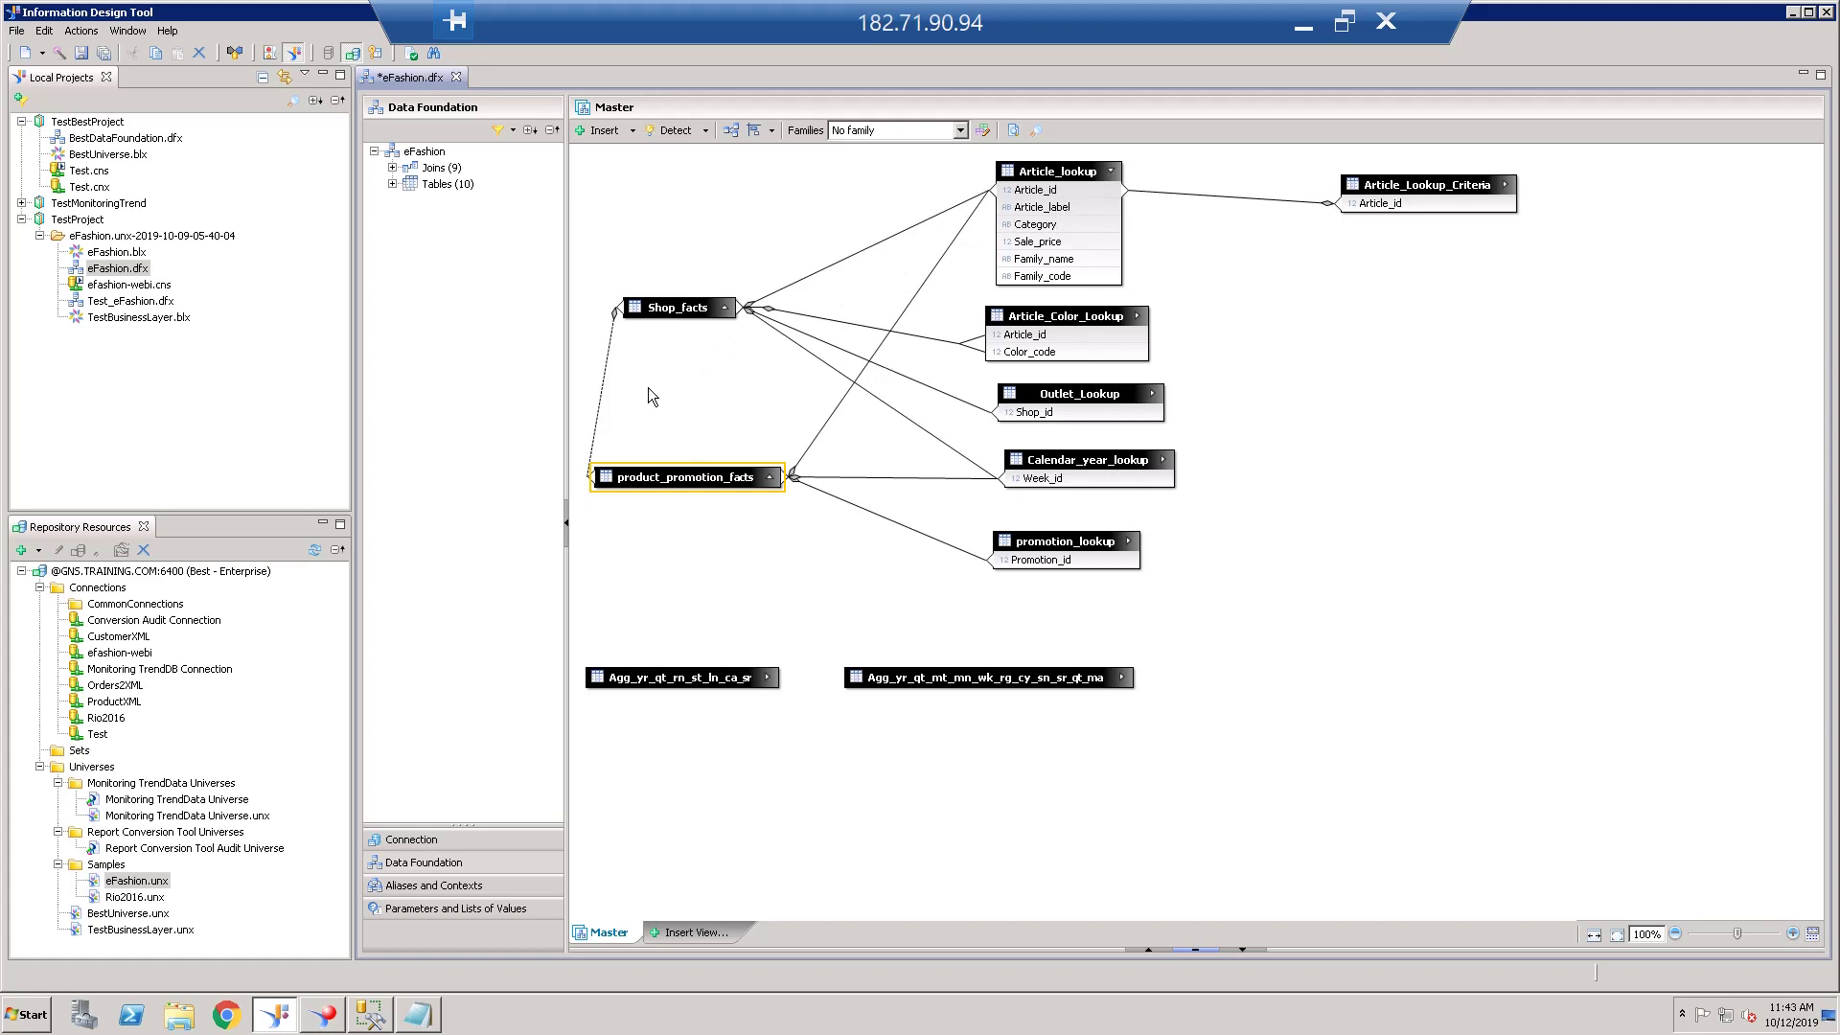
click(433, 885)
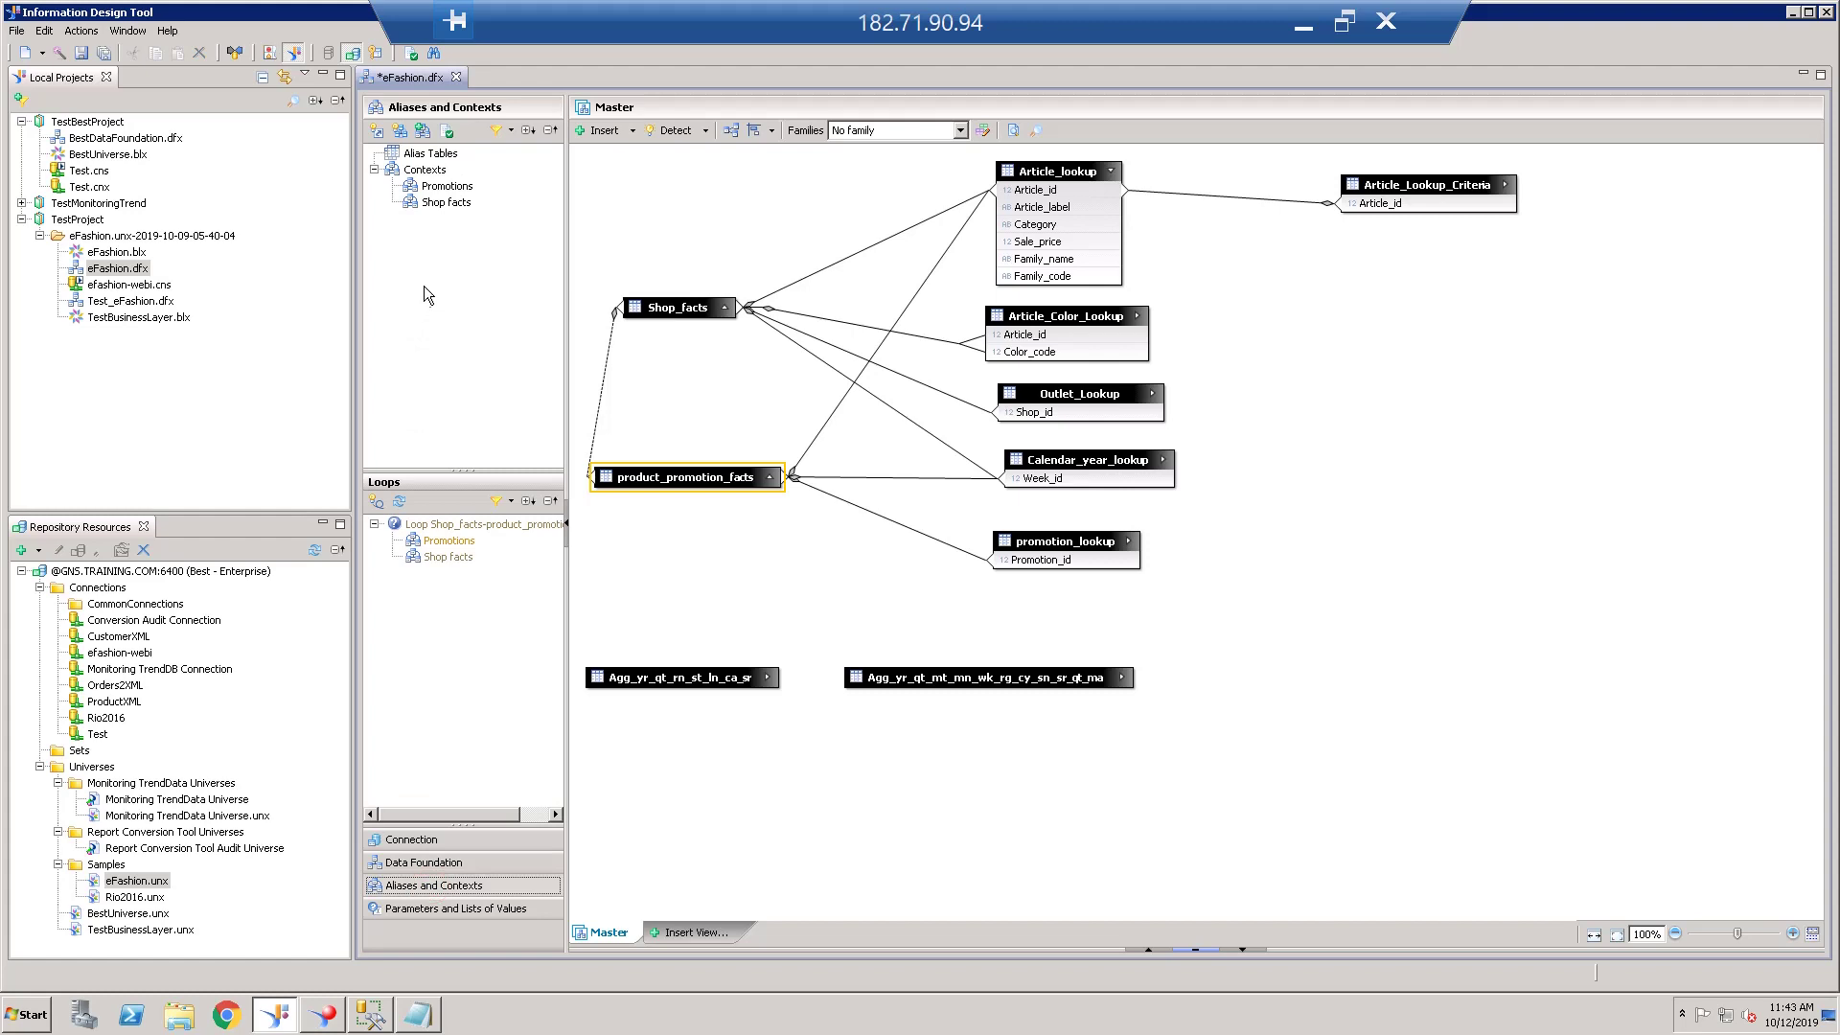
click(374, 523)
click(425, 527)
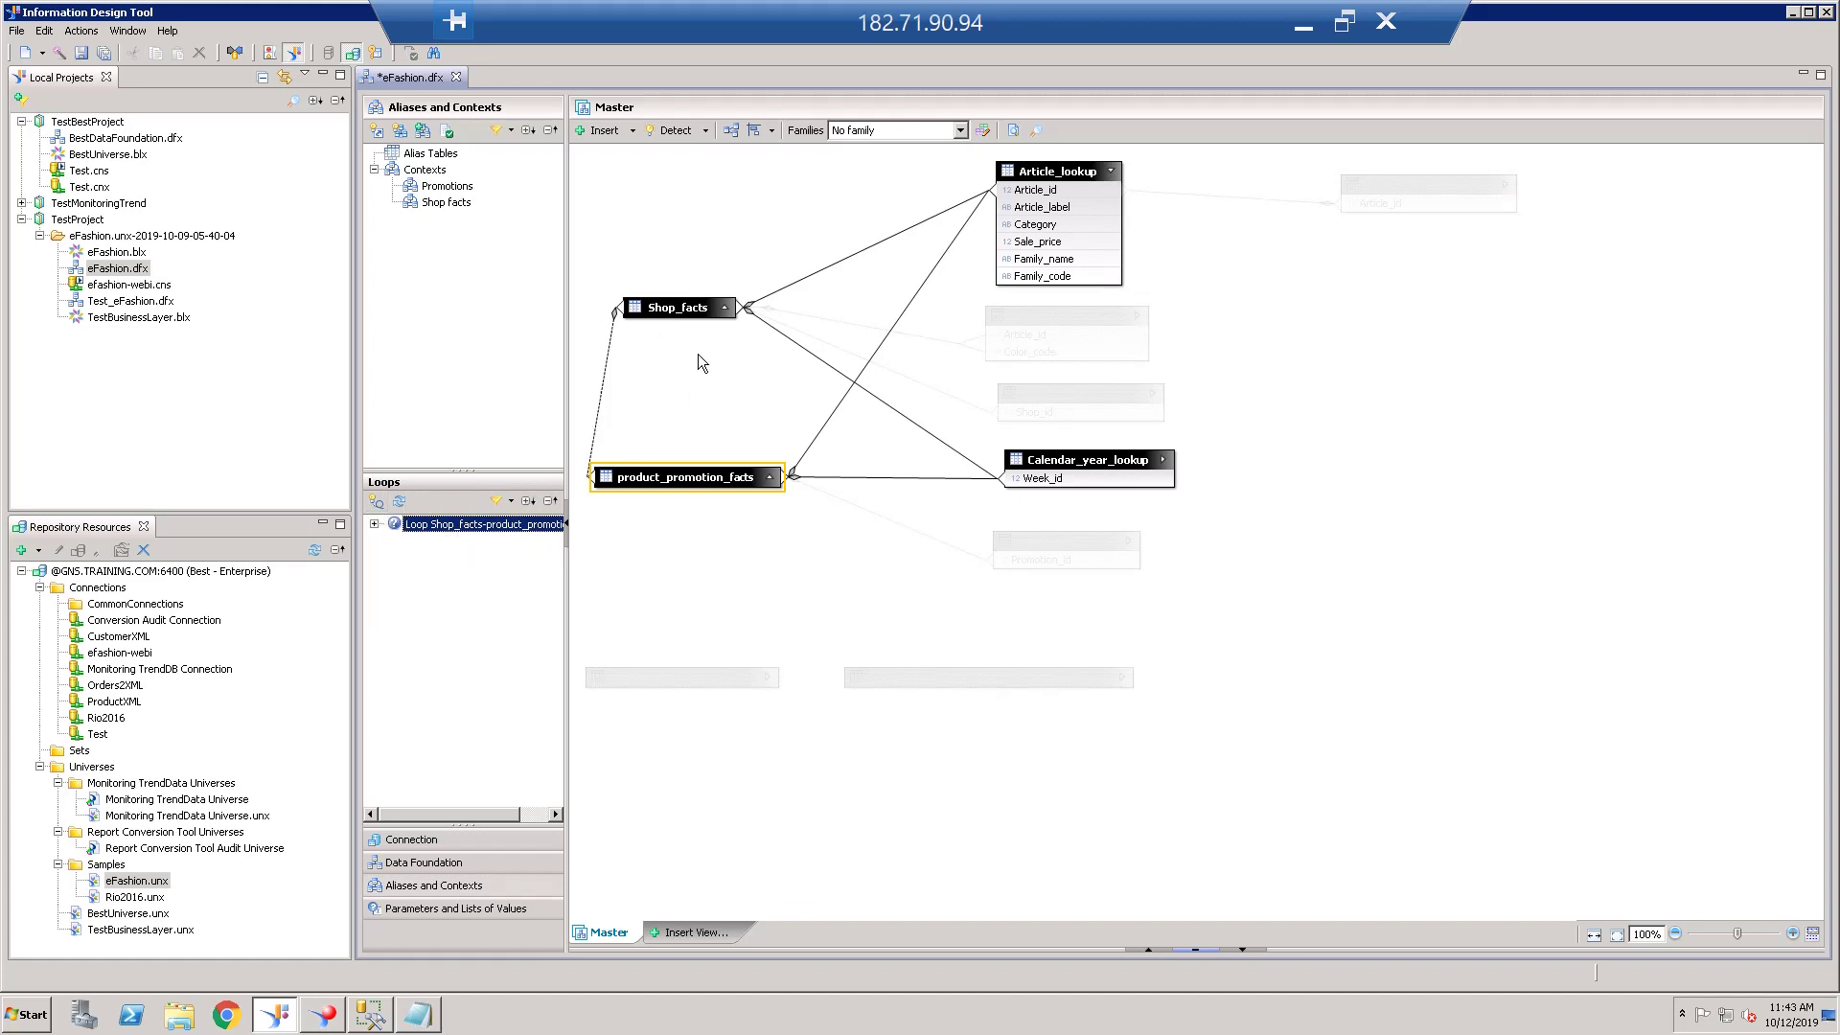
mouse_move(1043, 472)
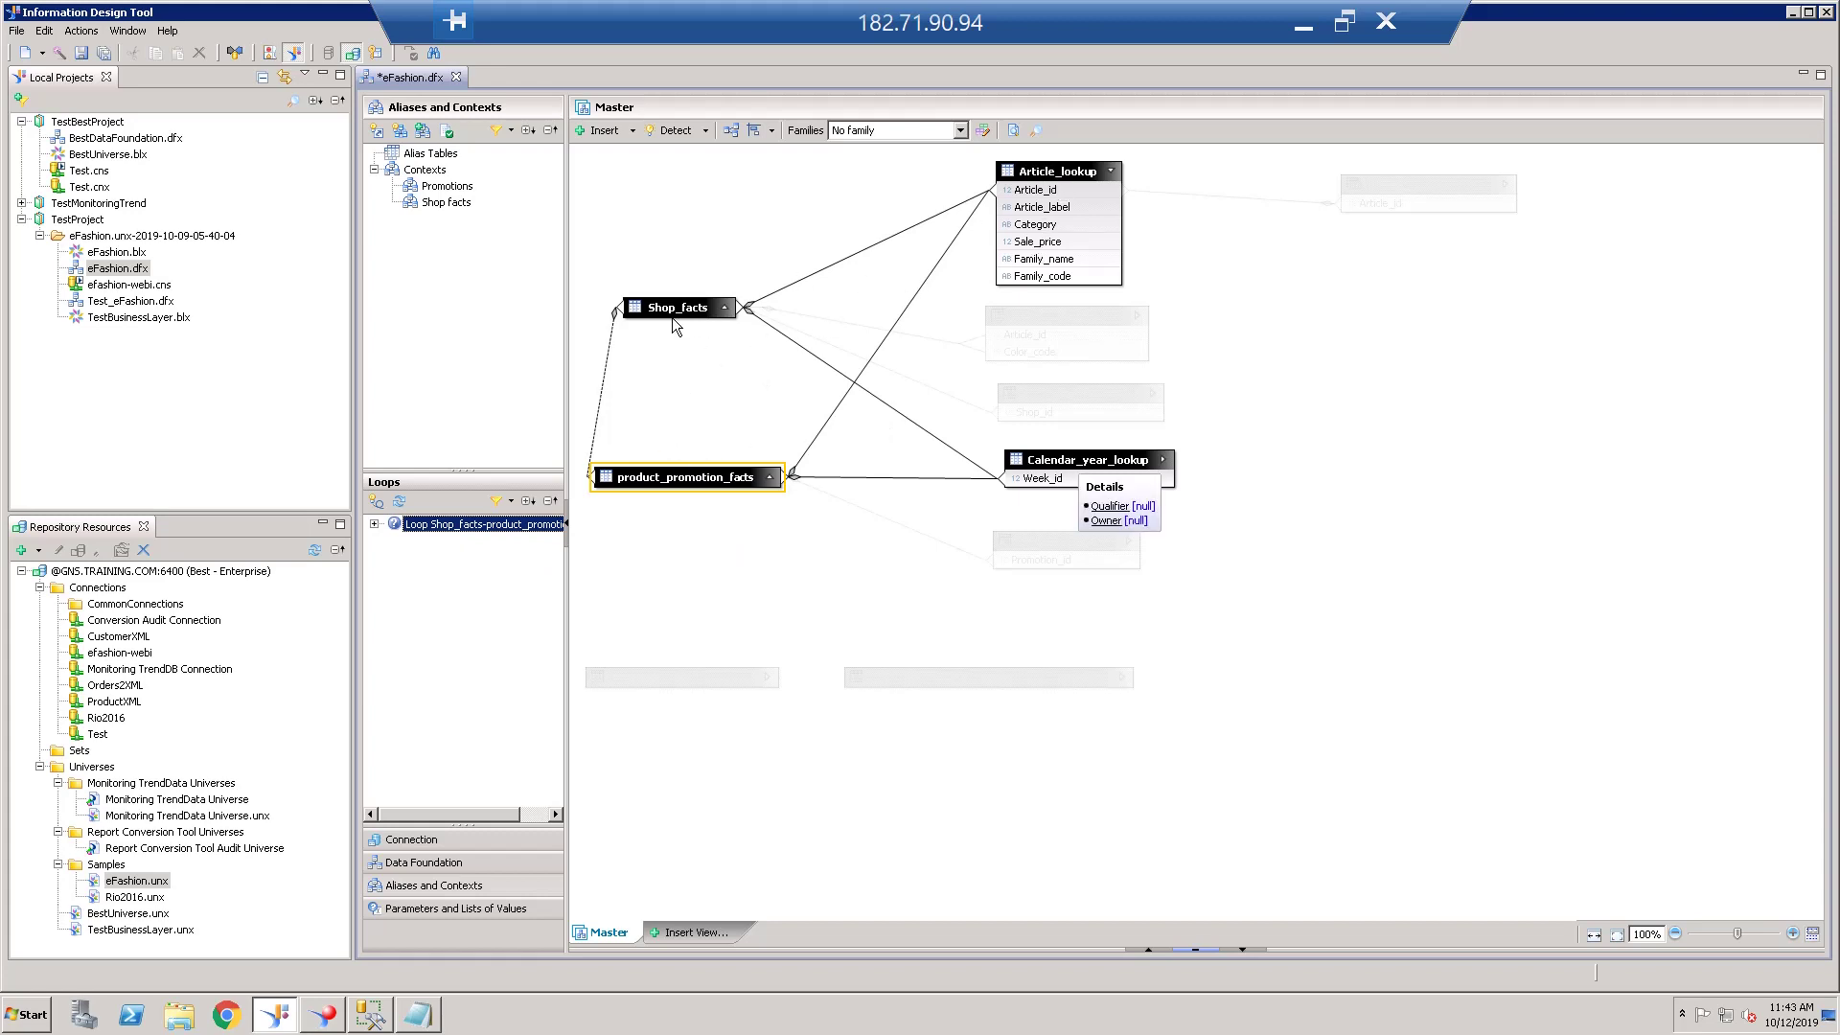
mouse_move(1059, 168)
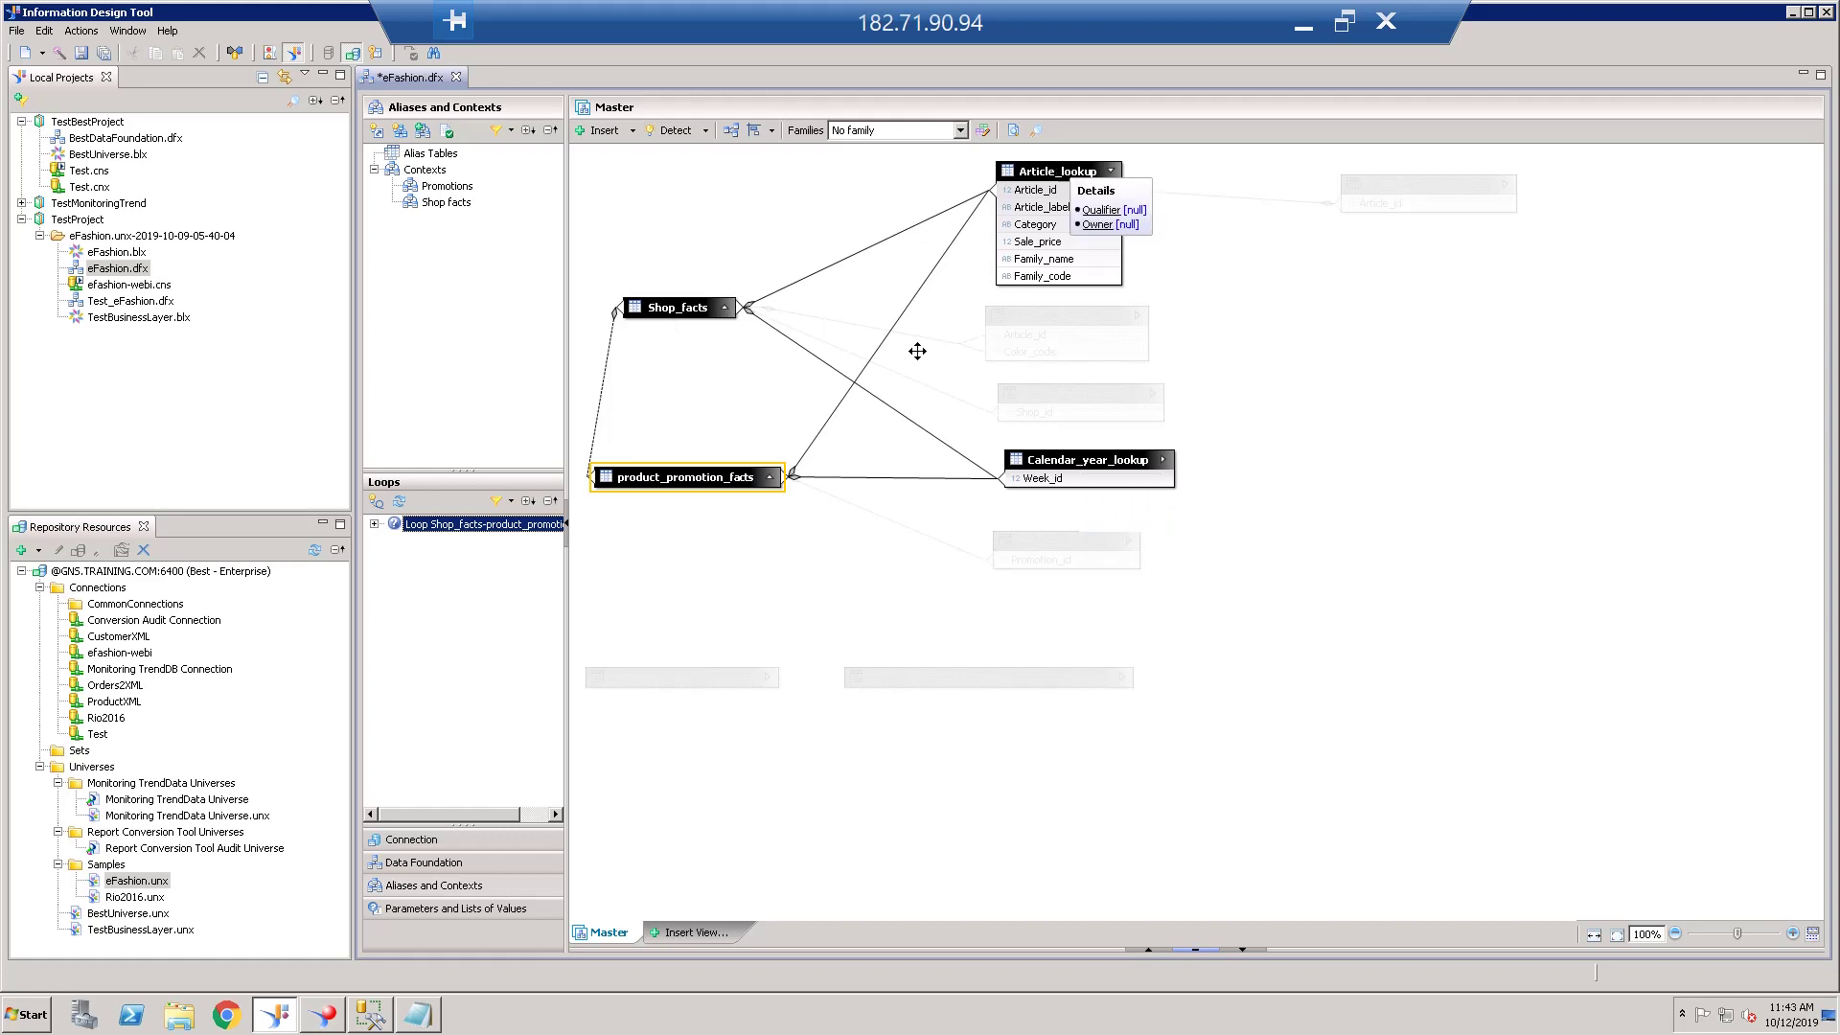
mouse_move(659, 483)
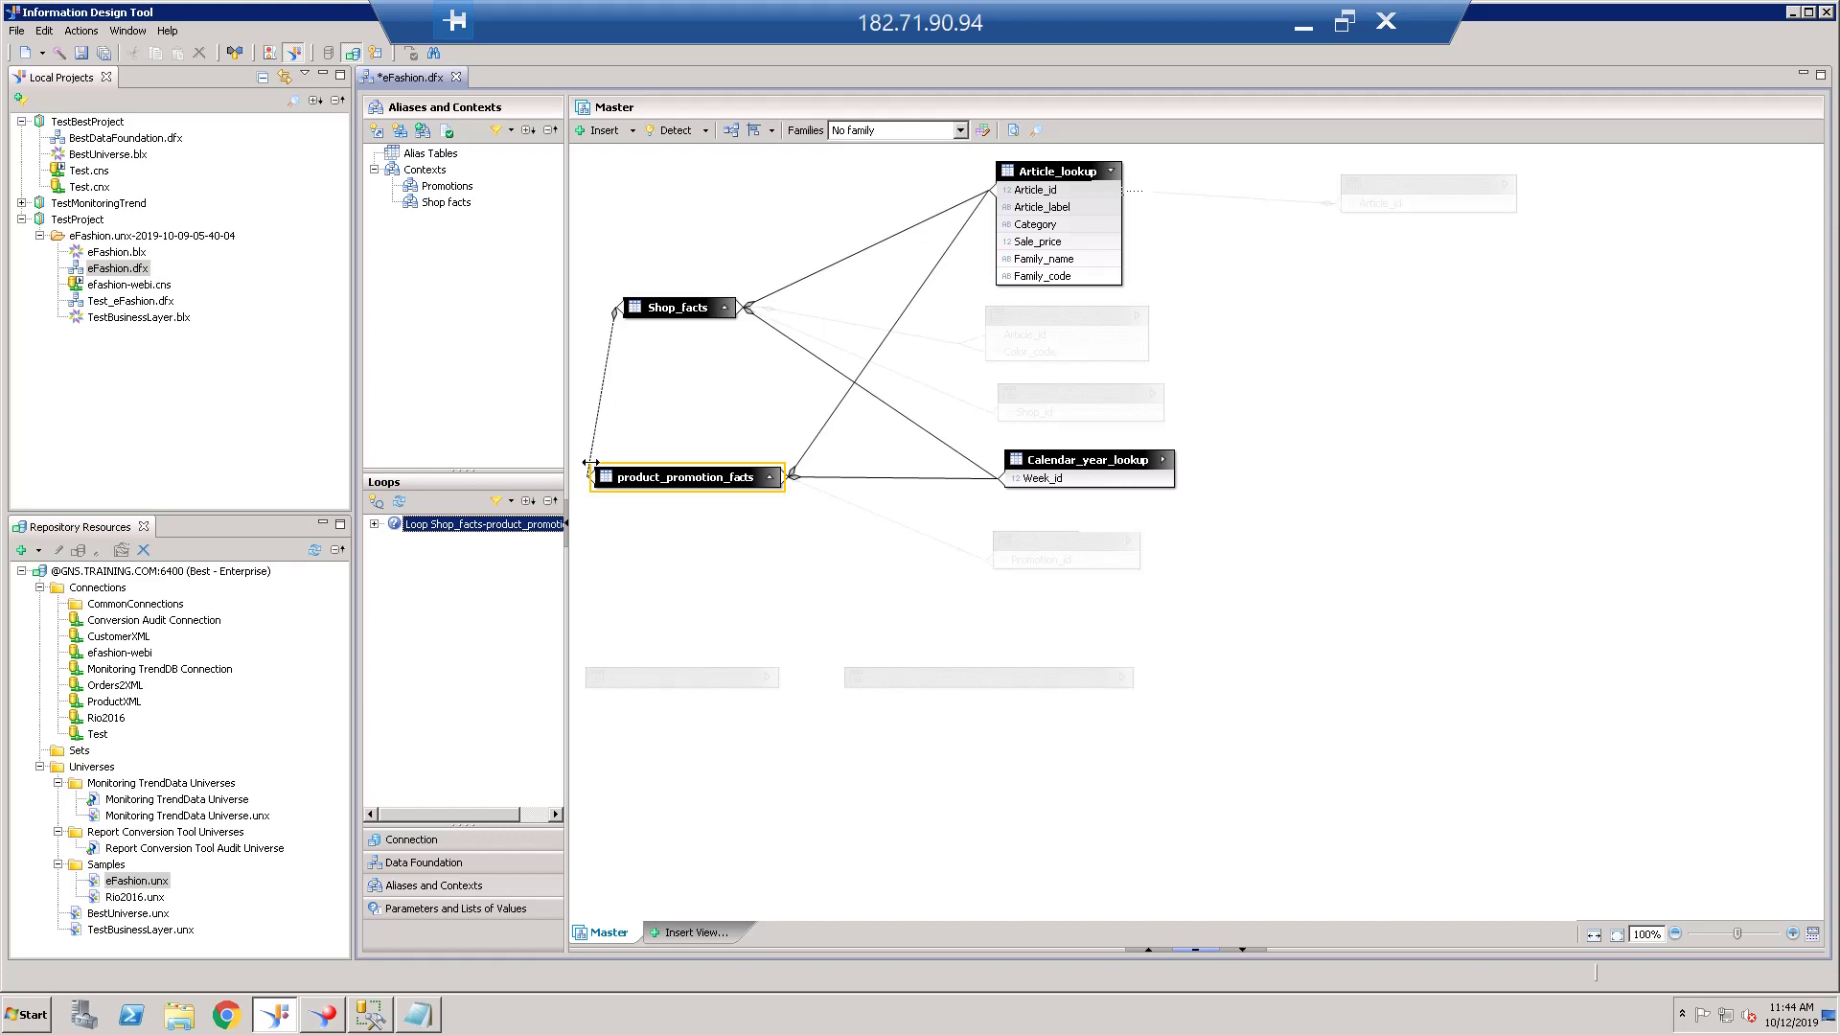
mouse_move(614, 368)
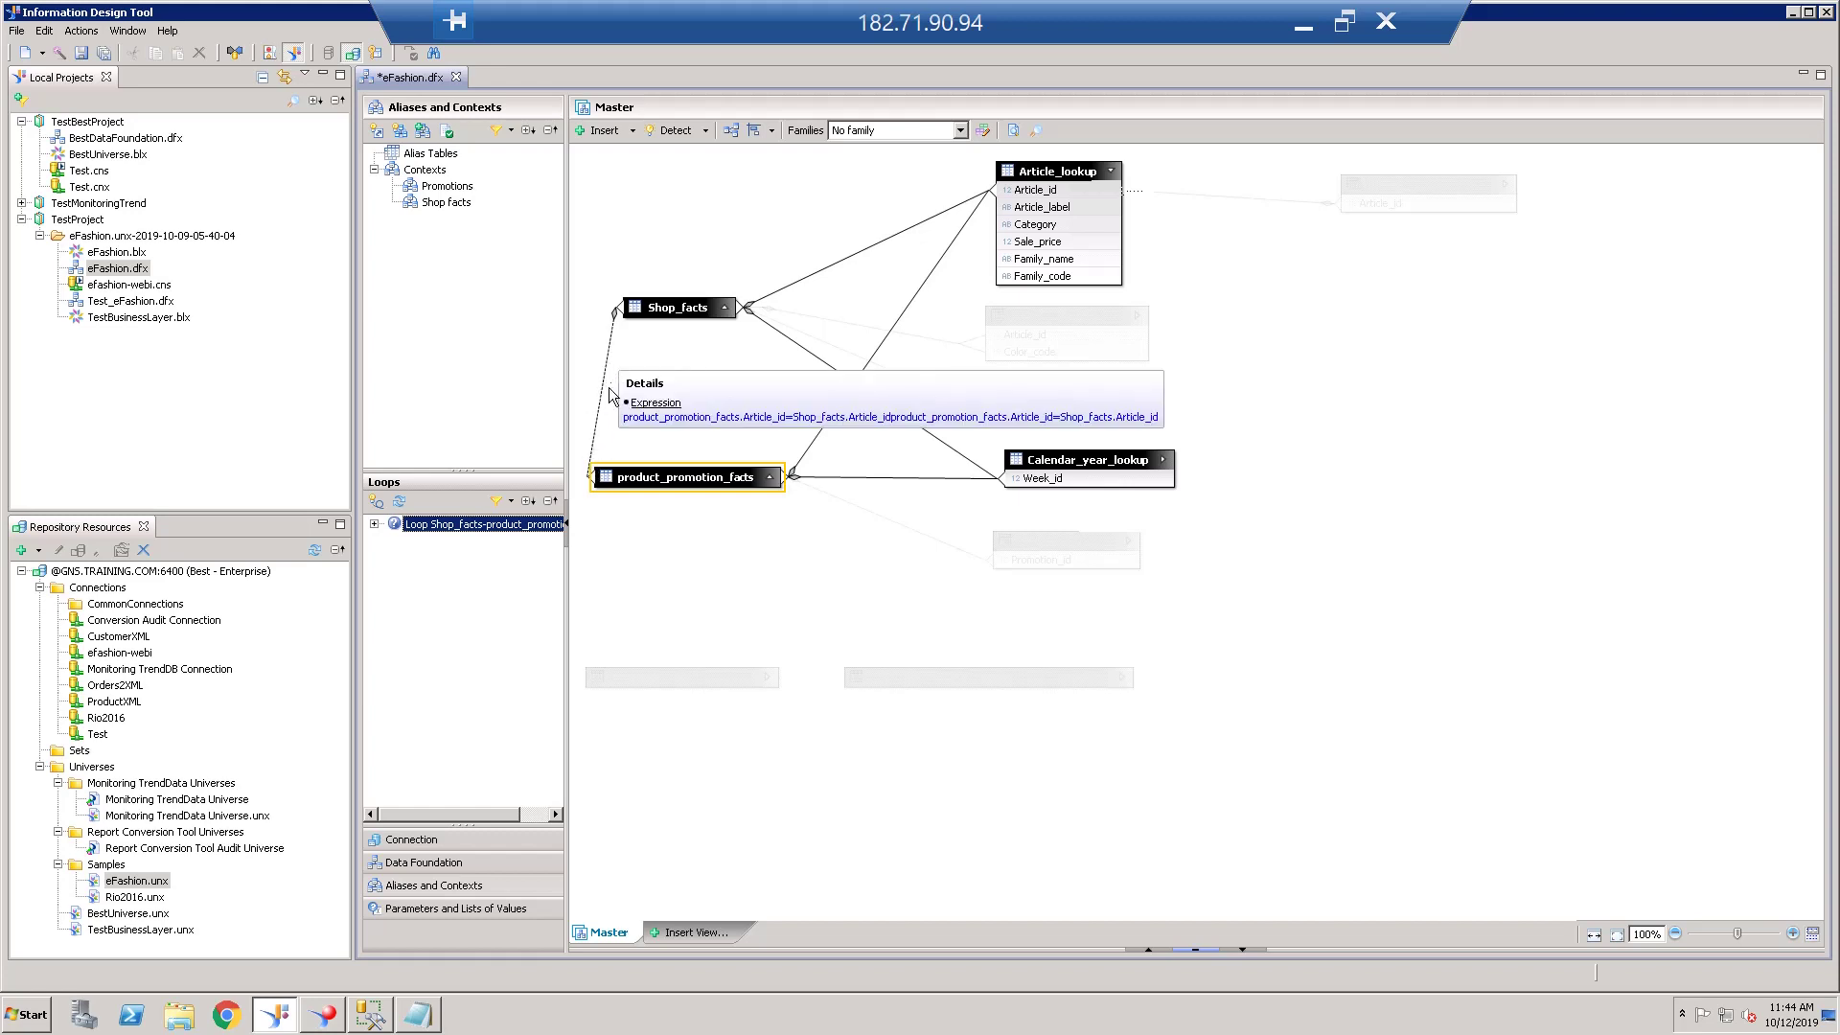
Step: Review the shortcut join between the fact tables without changes, keeping Article_id, 1,n
click(510, 376)
double_click(599, 388)
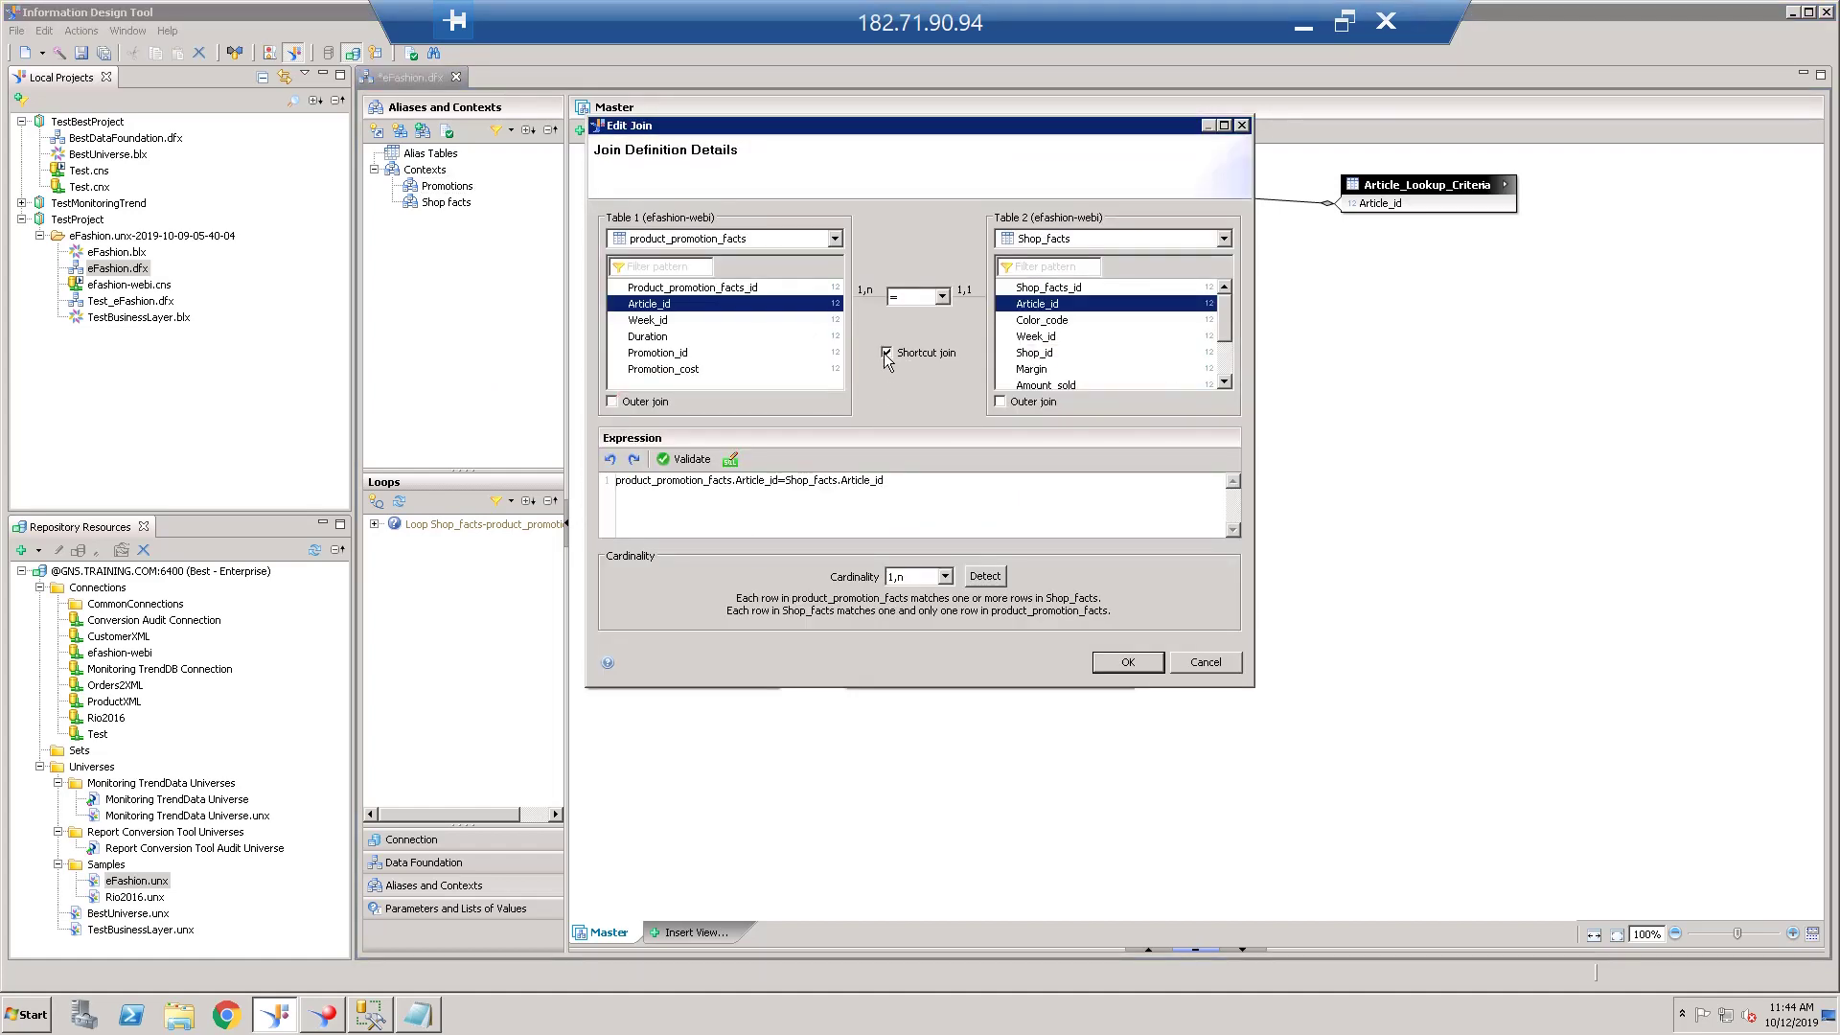
click(1196, 663)
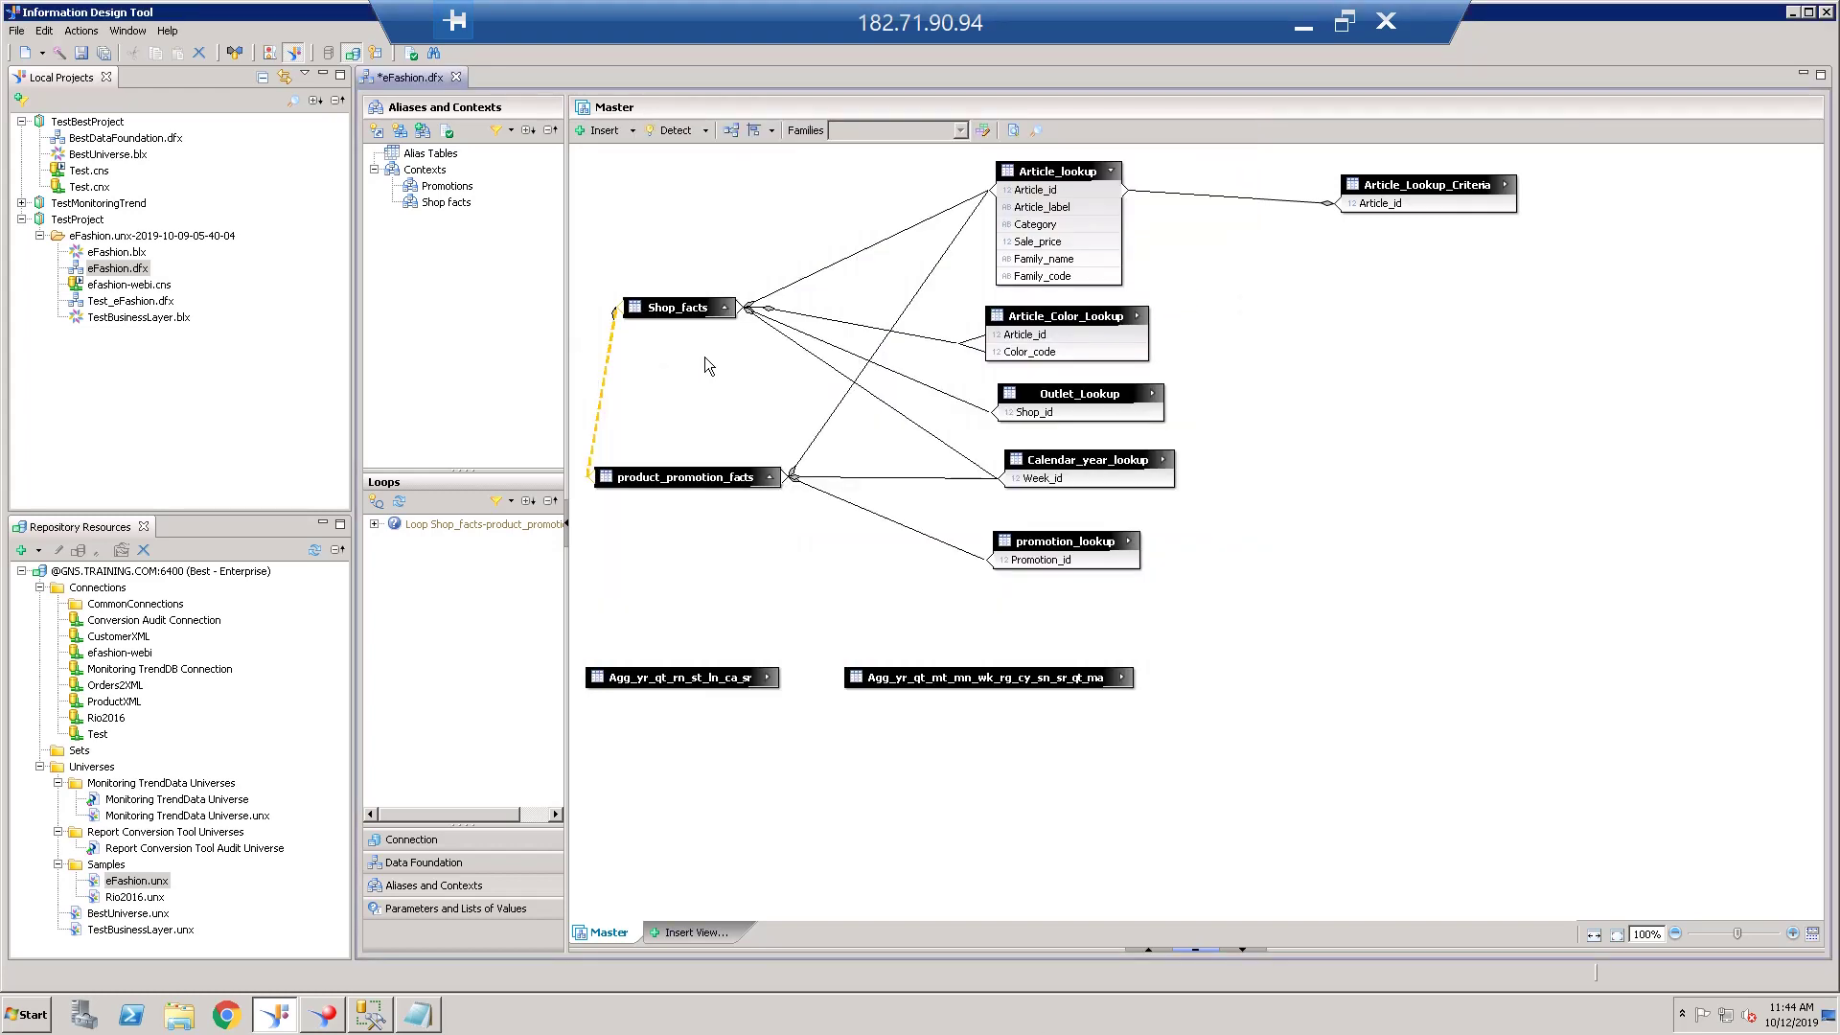
click(739, 407)
click(1075, 466)
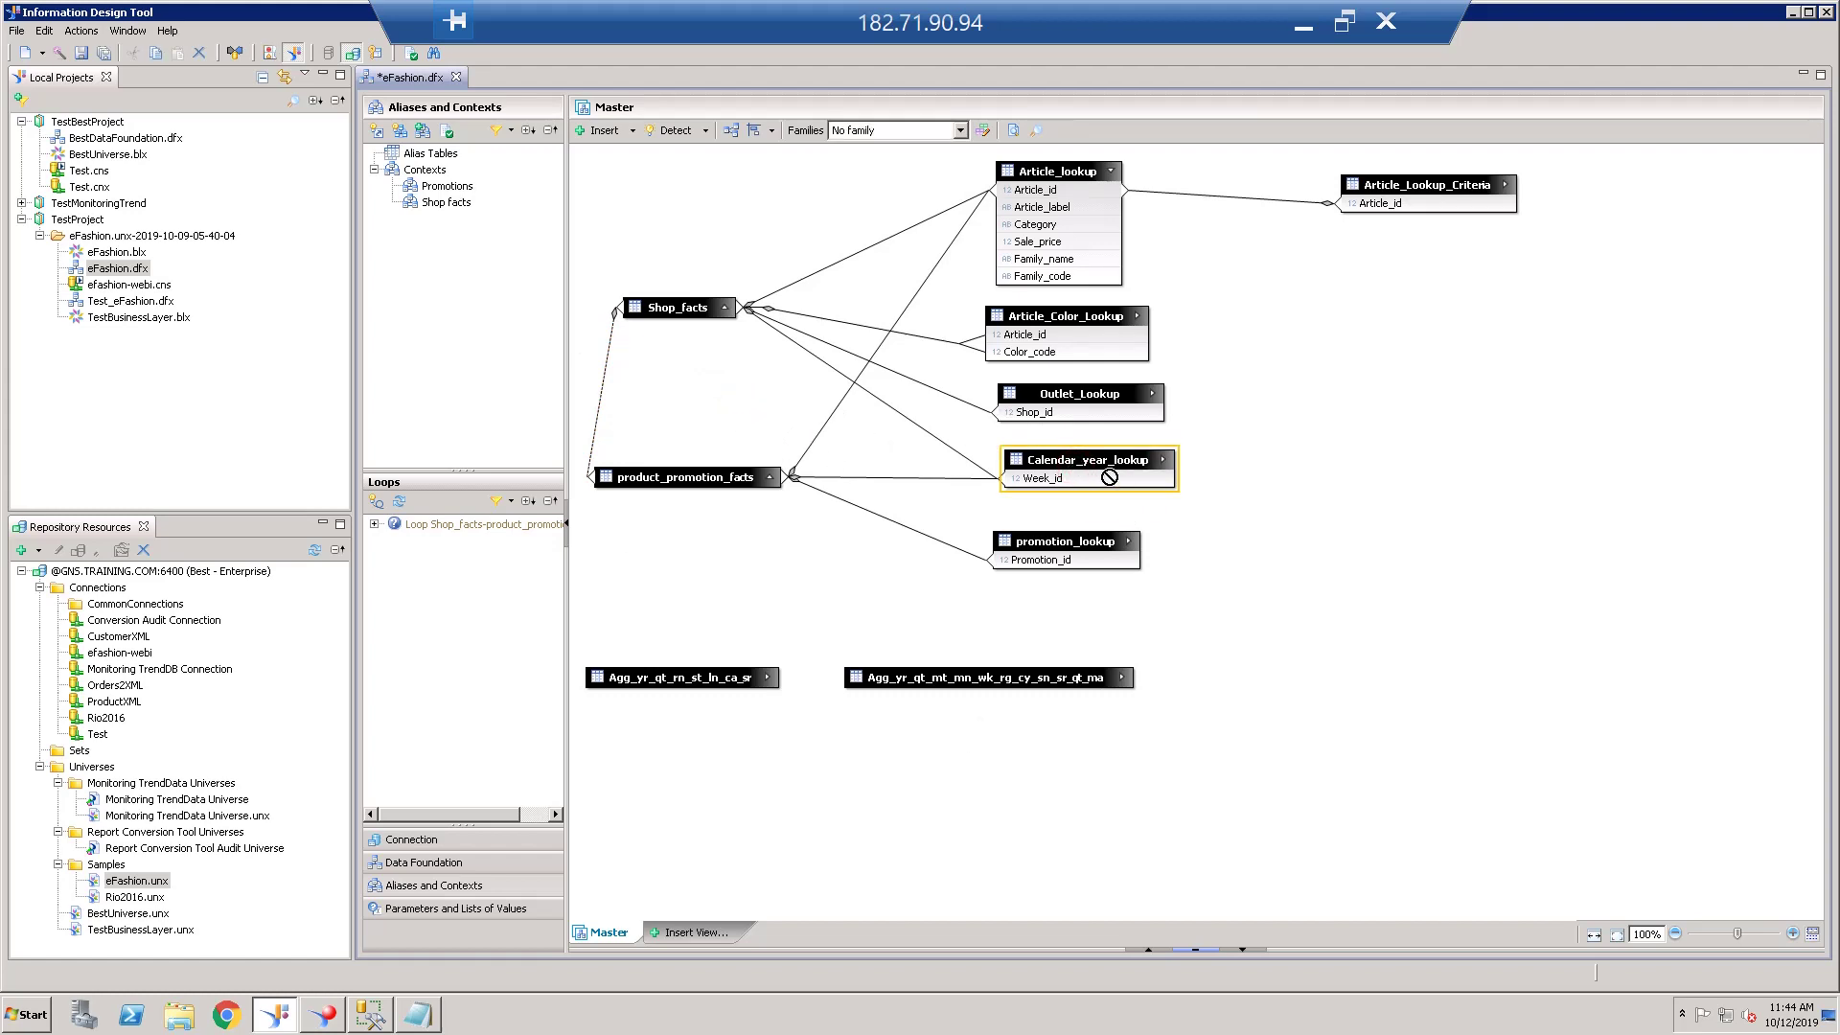
Step: Highlight the loop, compare the Promotions and Shop facts contexts, then list Shop facts' nine joins
click(462, 525)
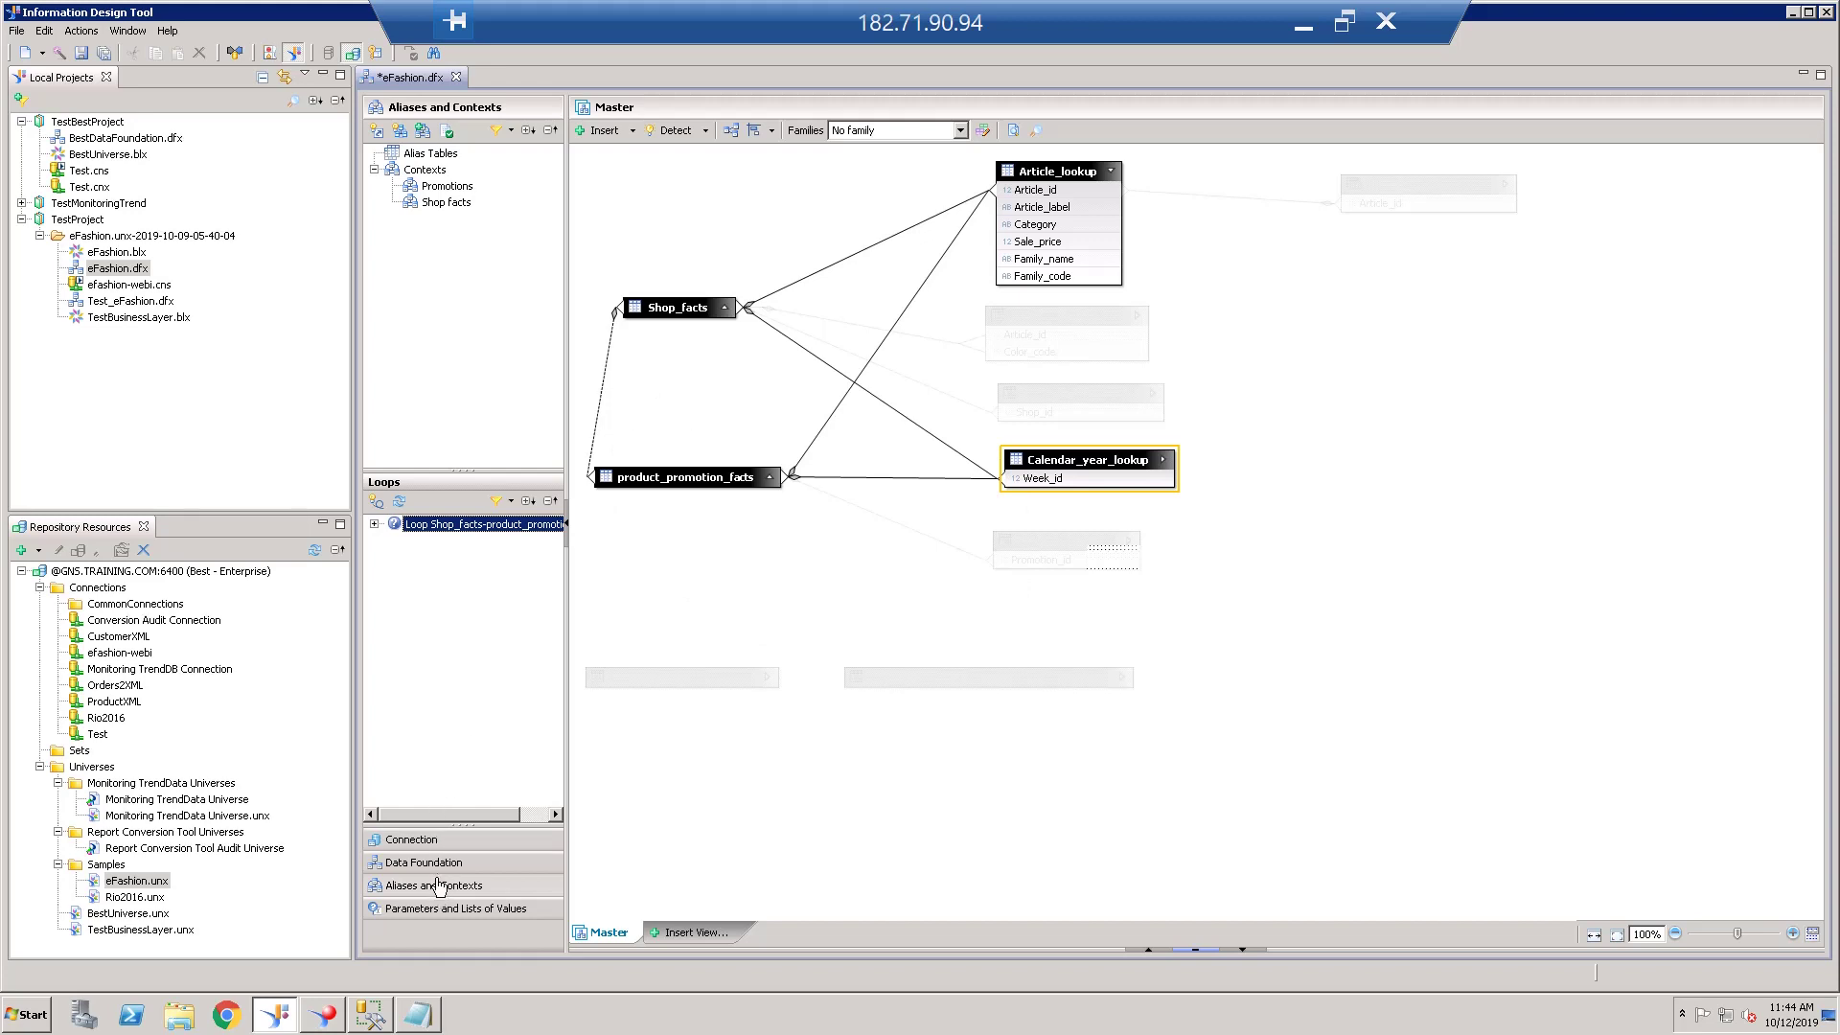
click(447, 186)
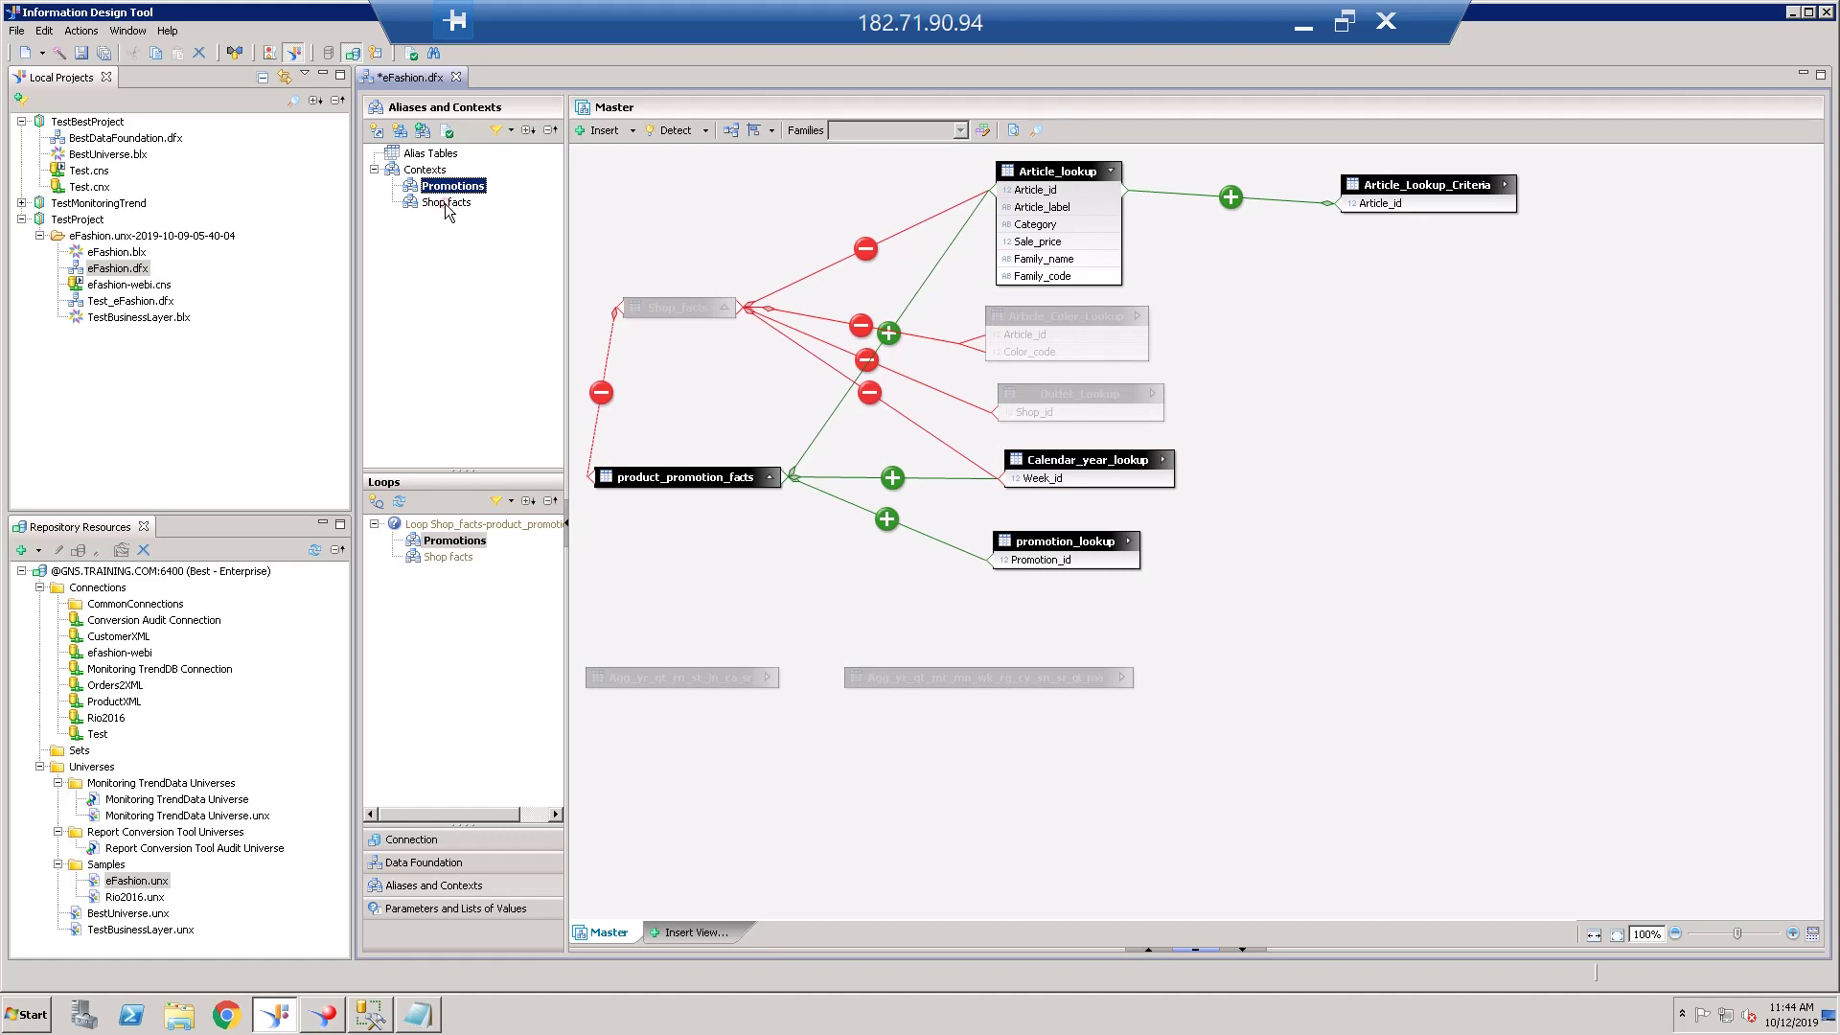
click(447, 202)
click(446, 186)
click(451, 202)
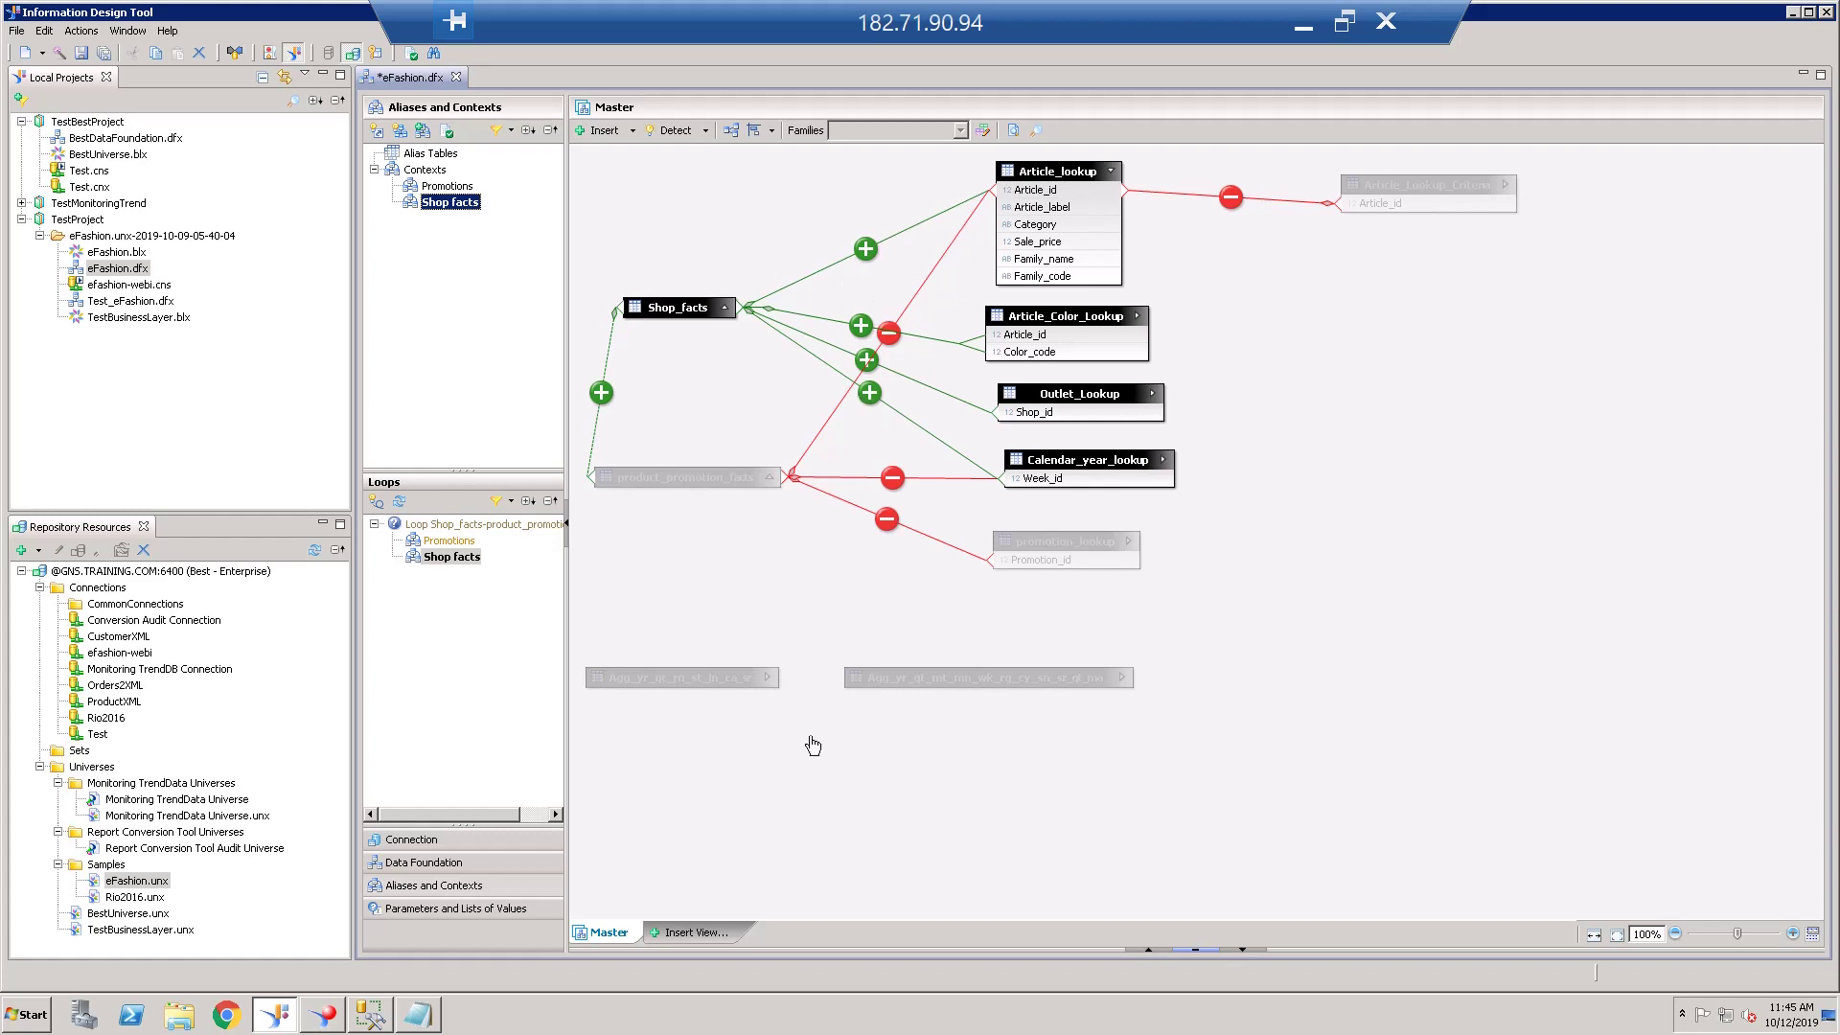
click(1148, 948)
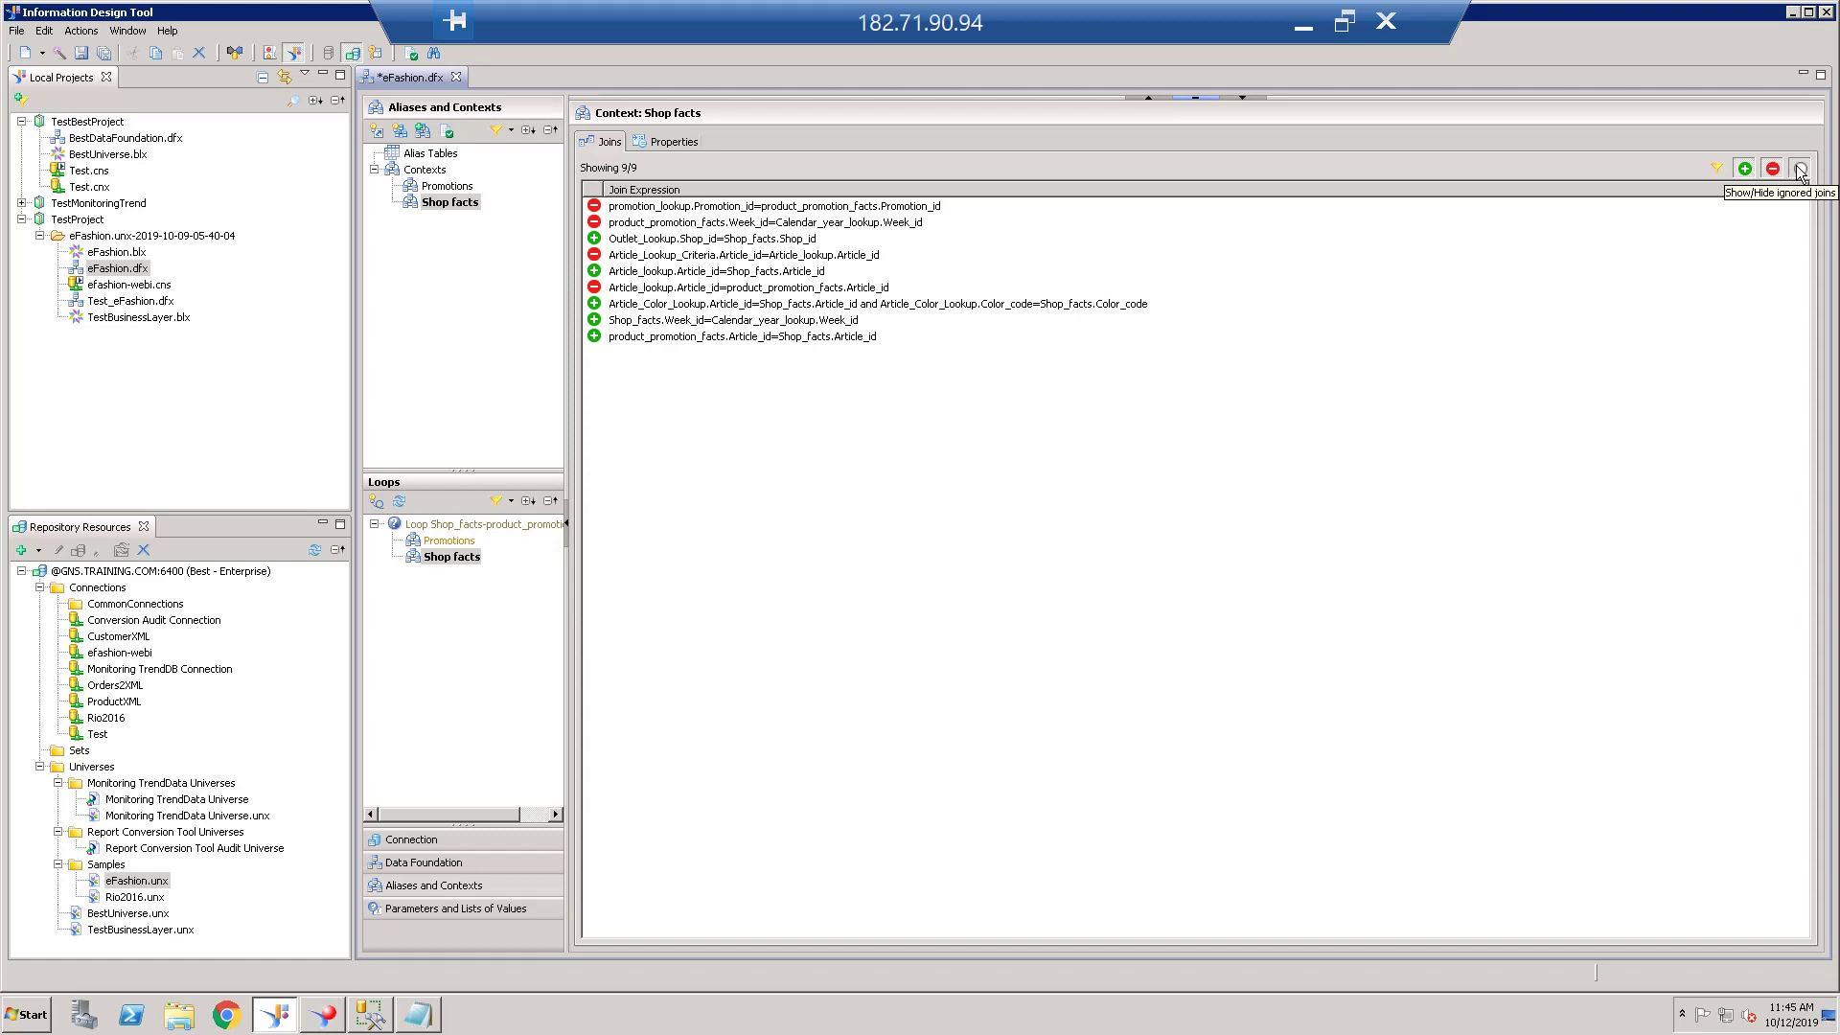
Step: Exclude the Article_Lookup_Criteria–Article_lookup join from Shop facts, then return to the diagram
click(655, 257)
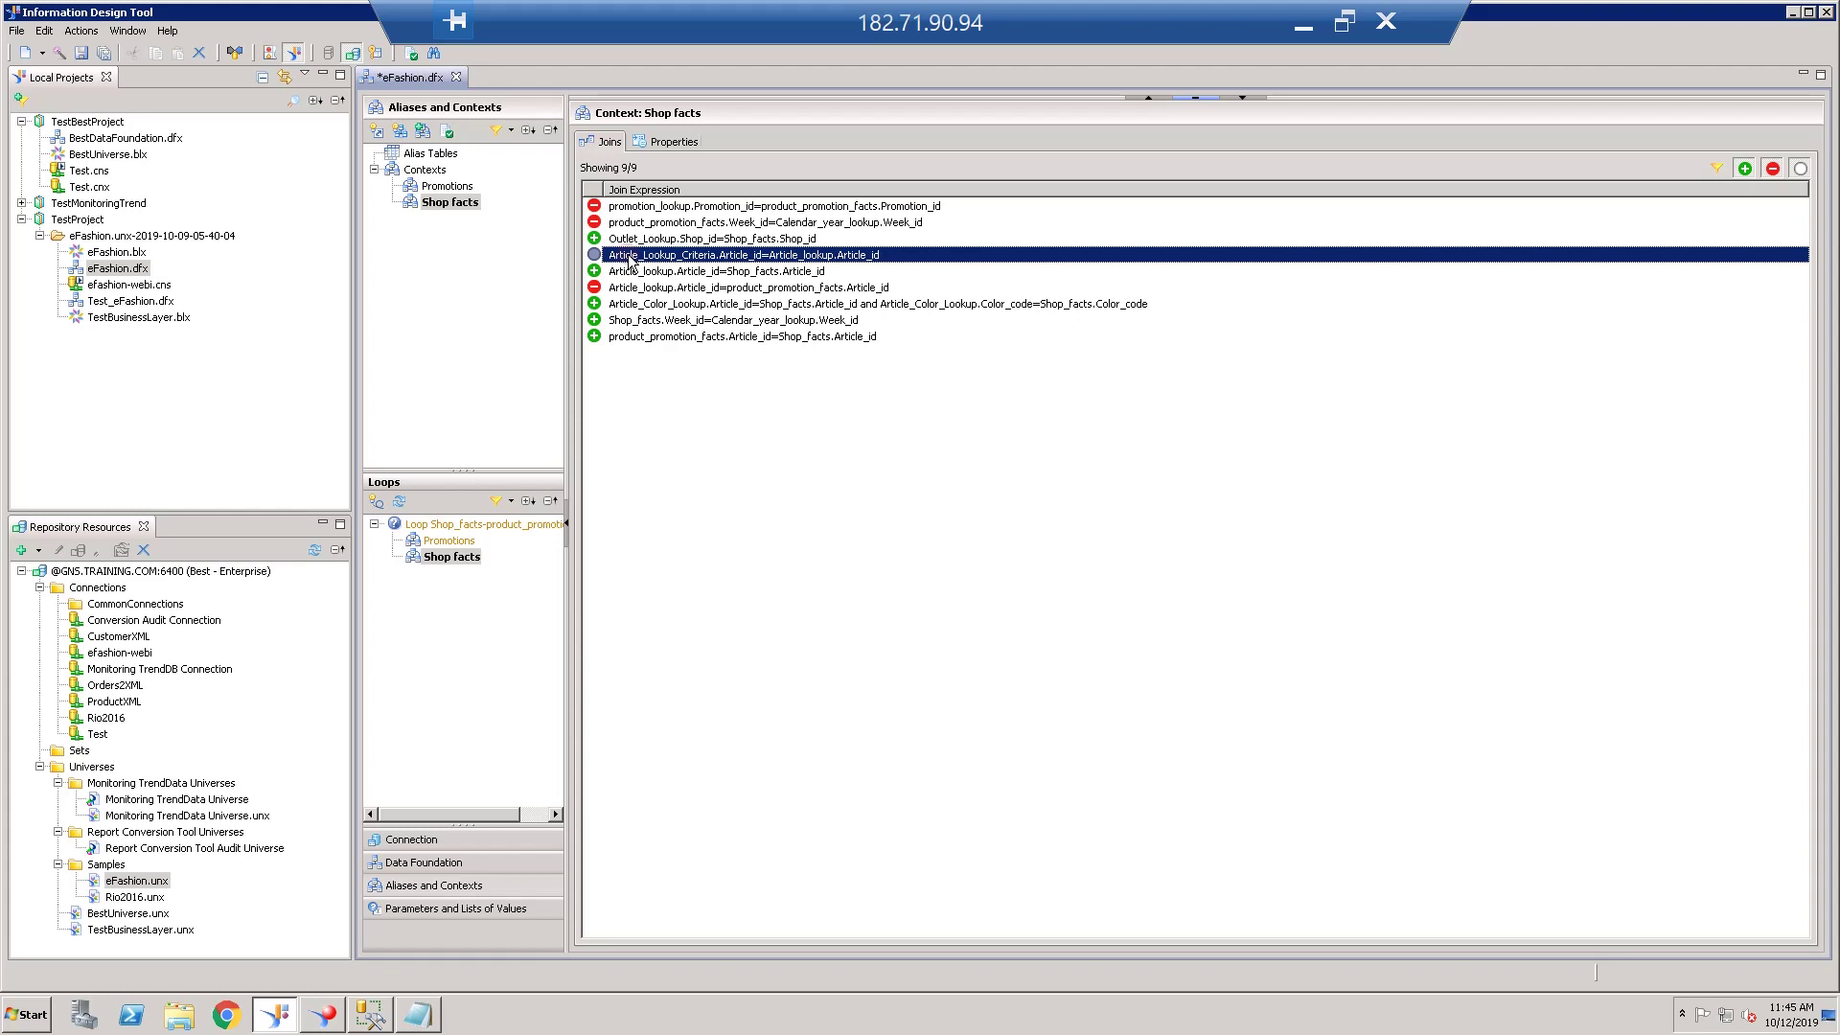
click(630, 260)
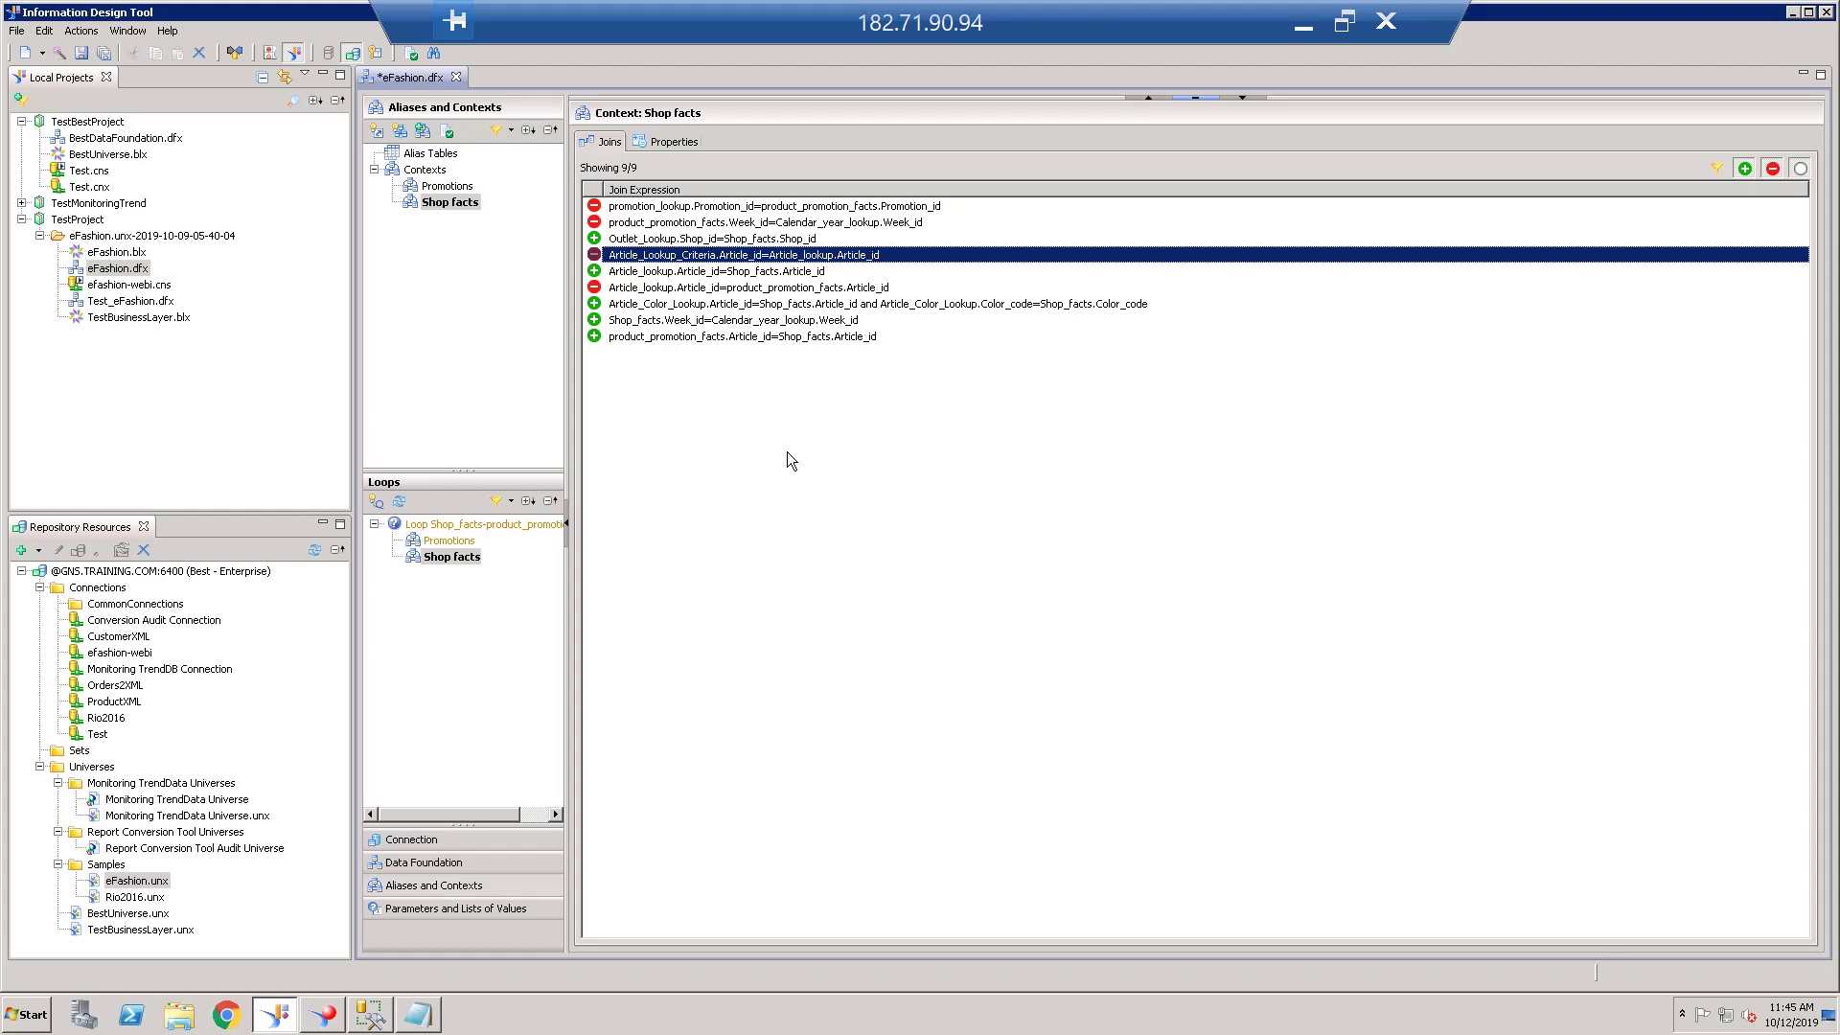
click(414, 864)
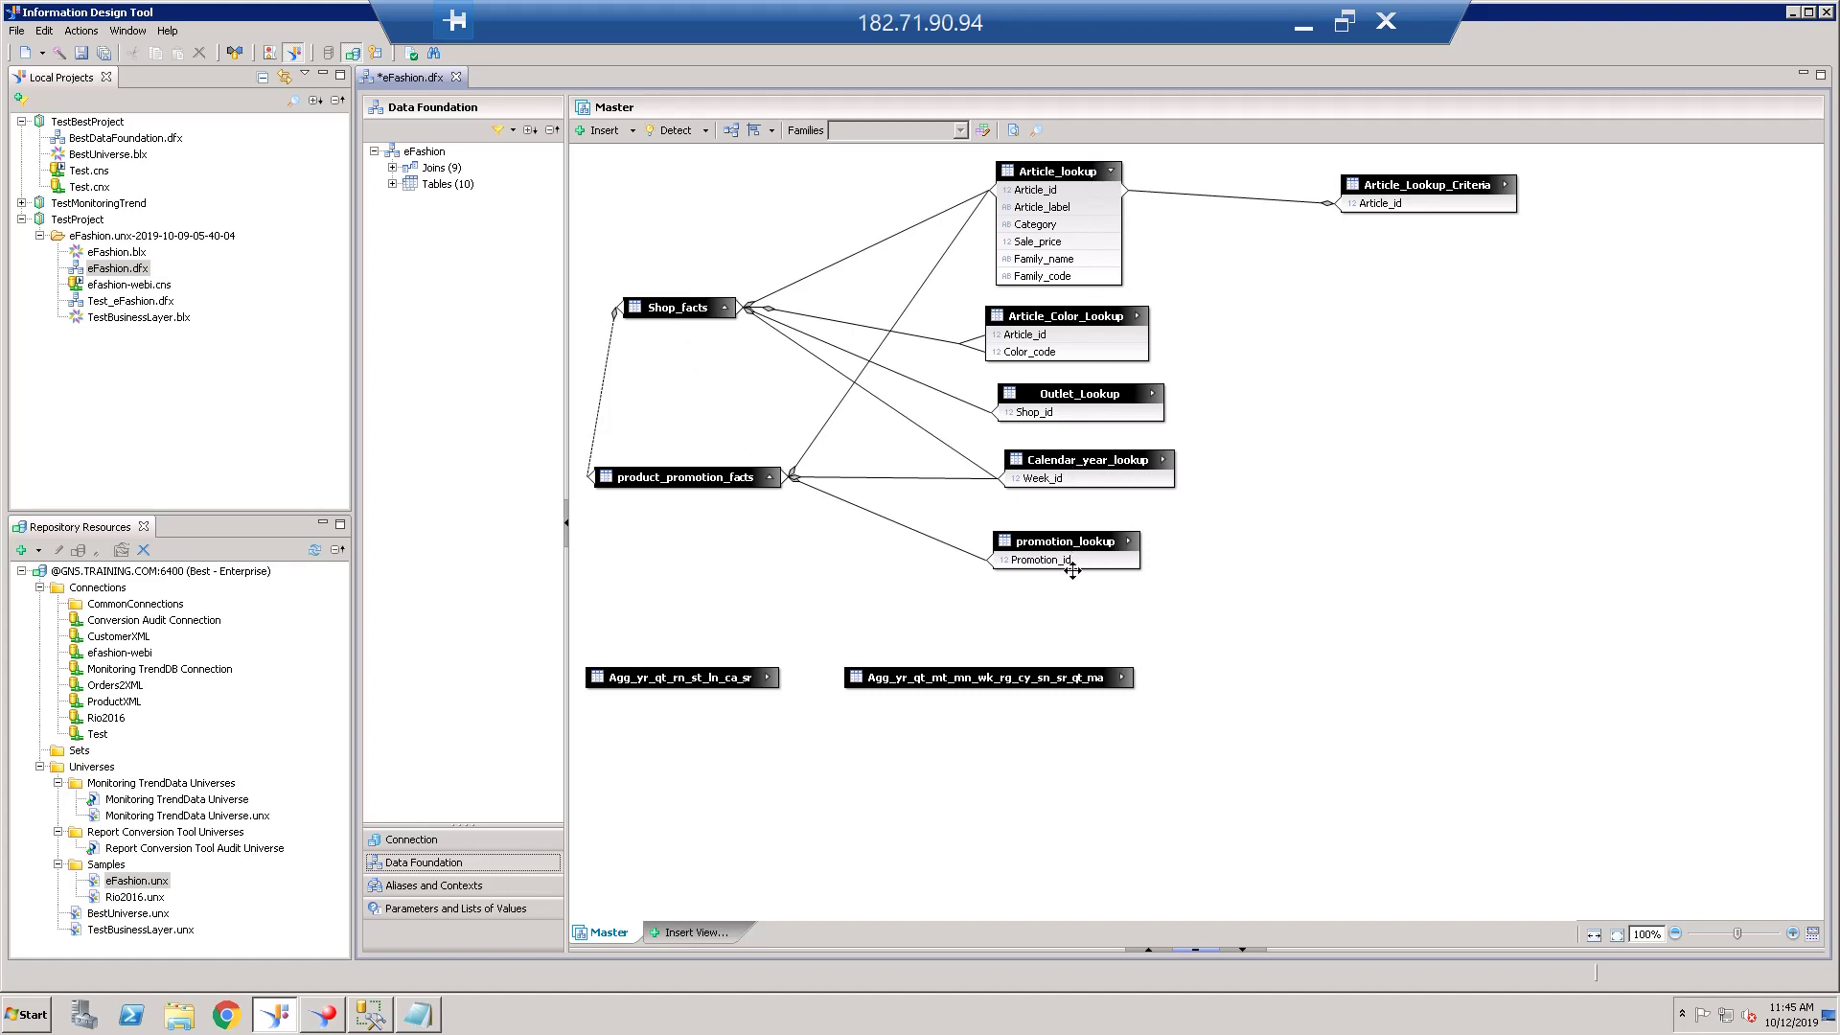
Step: Compare the Promotions and Shop facts contexts' joins, then minimize to the 'Some Example of Contexts' slide
mouse_move(1076, 577)
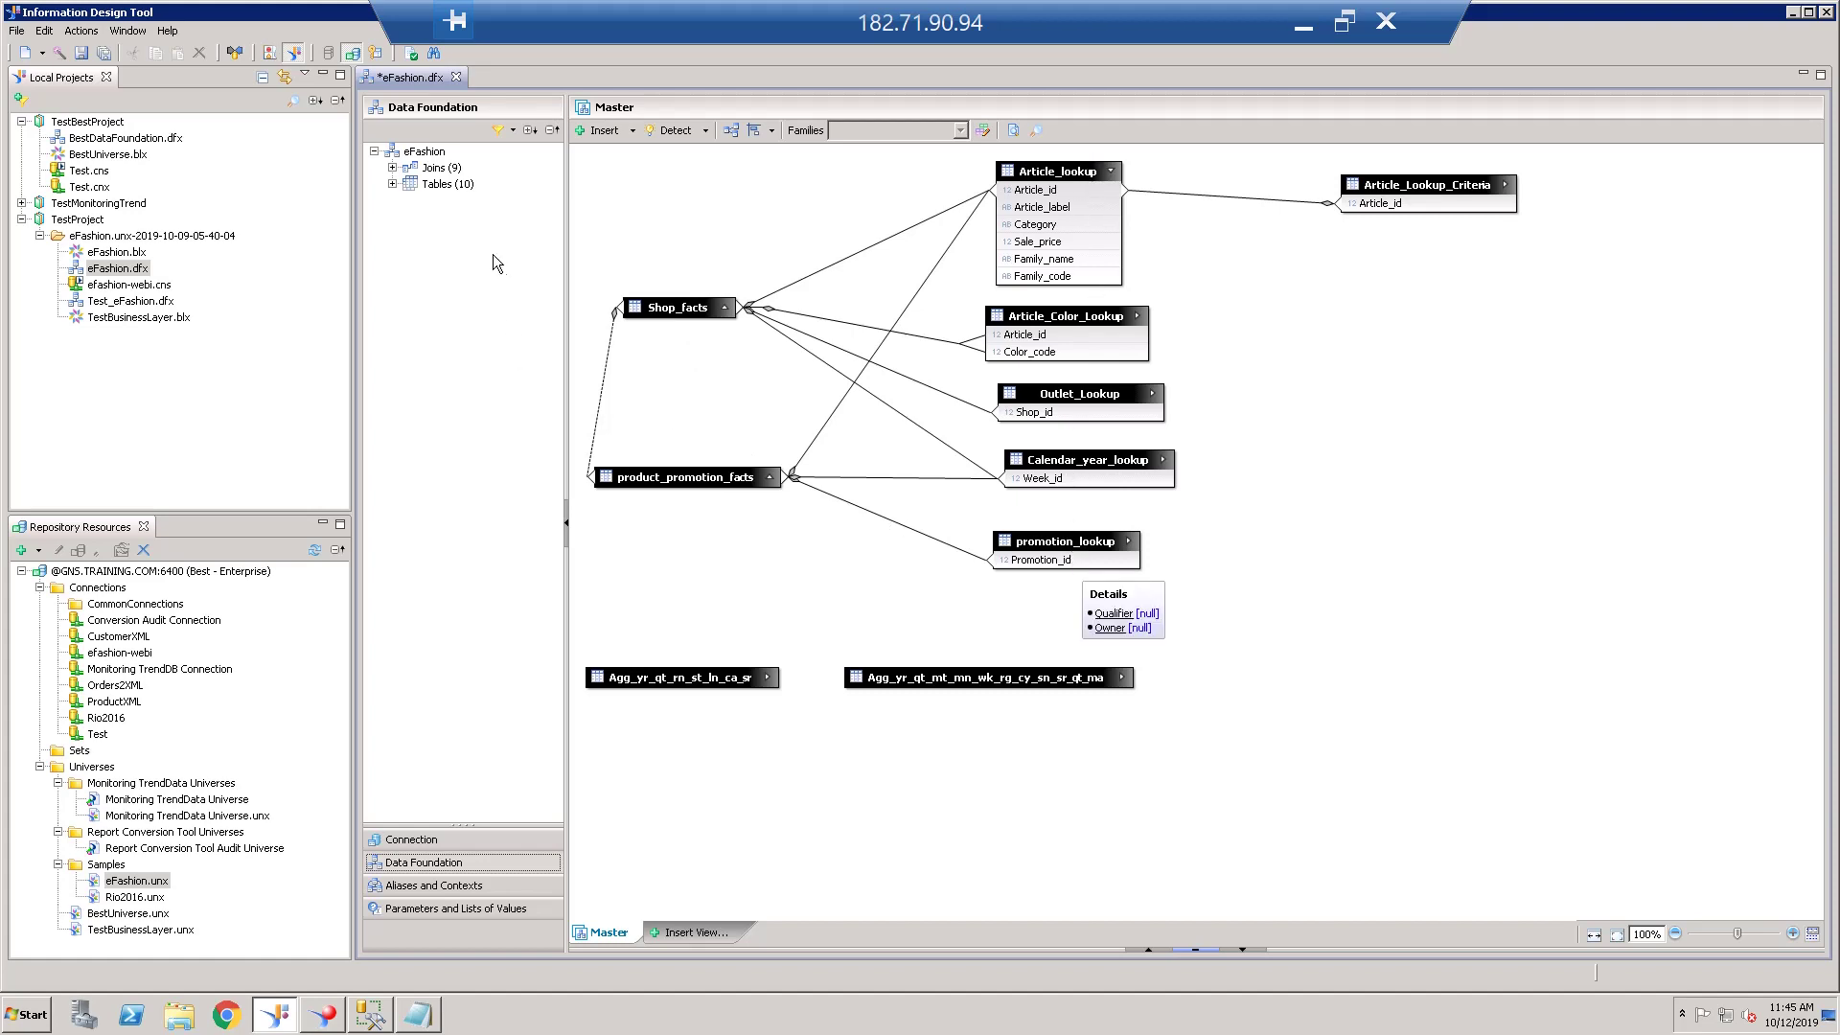
click(433, 885)
click(444, 202)
click(447, 187)
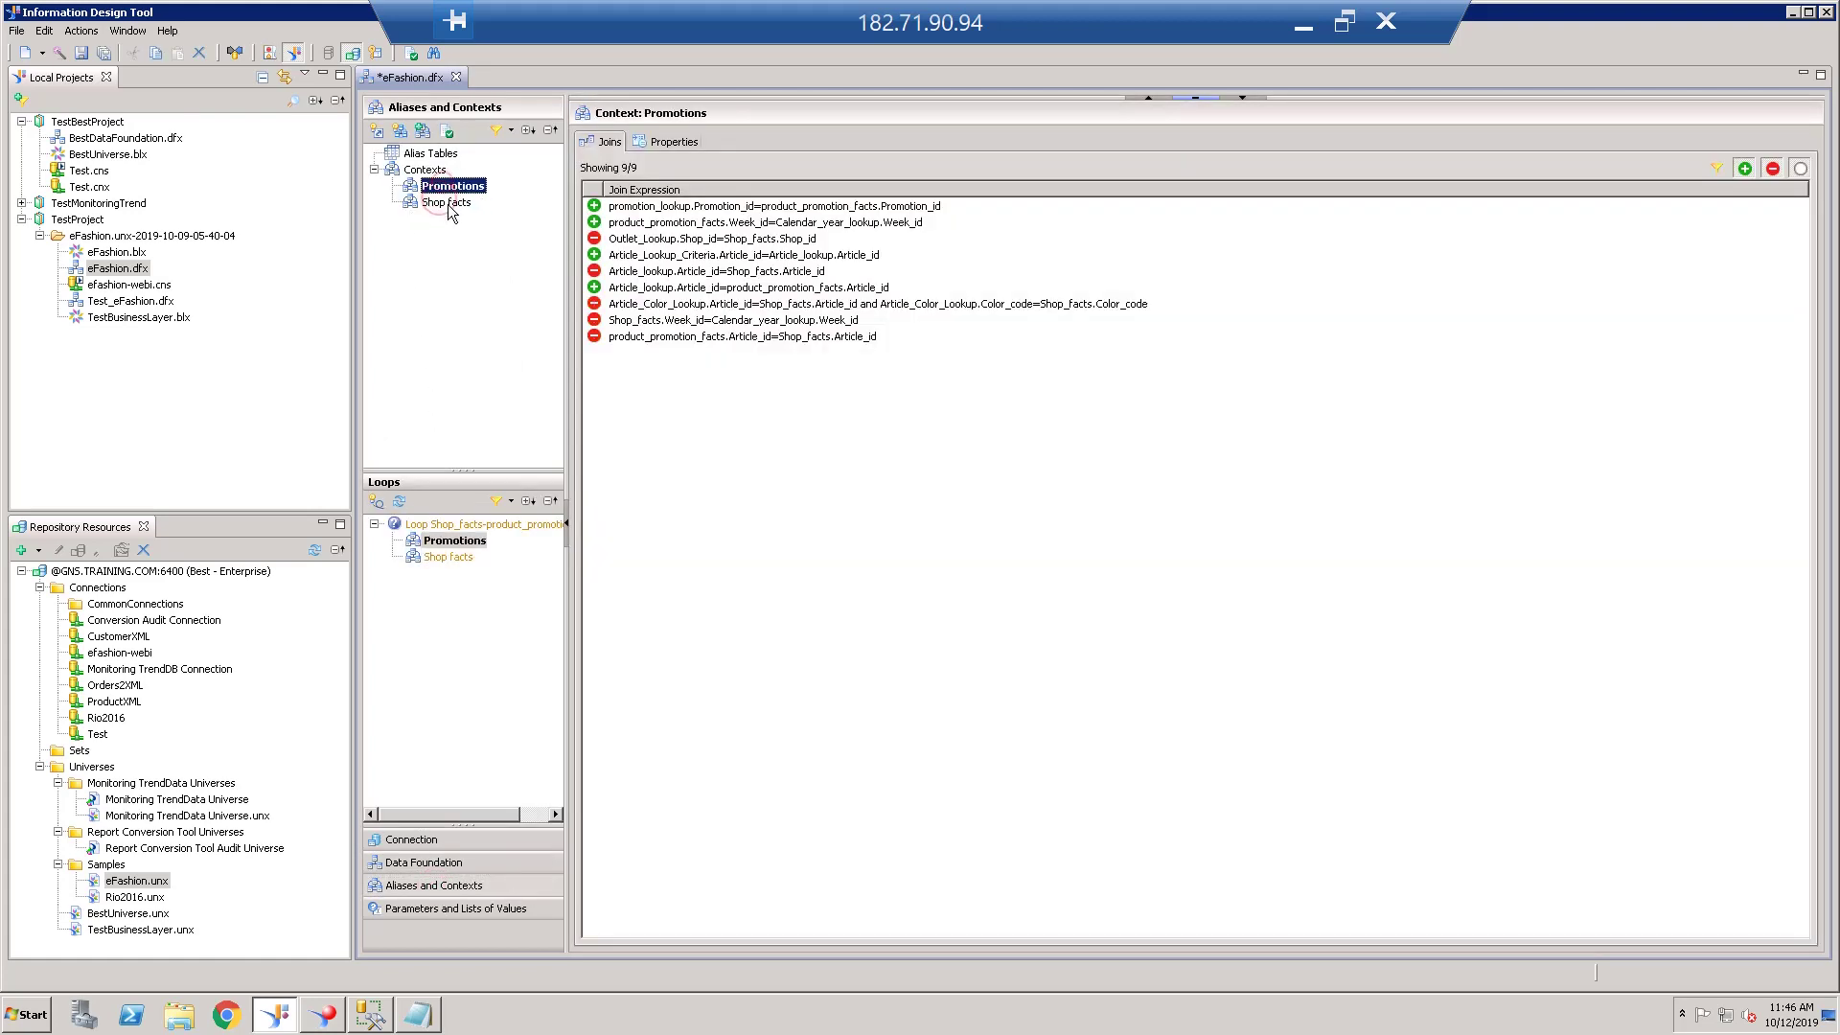
click(446, 203)
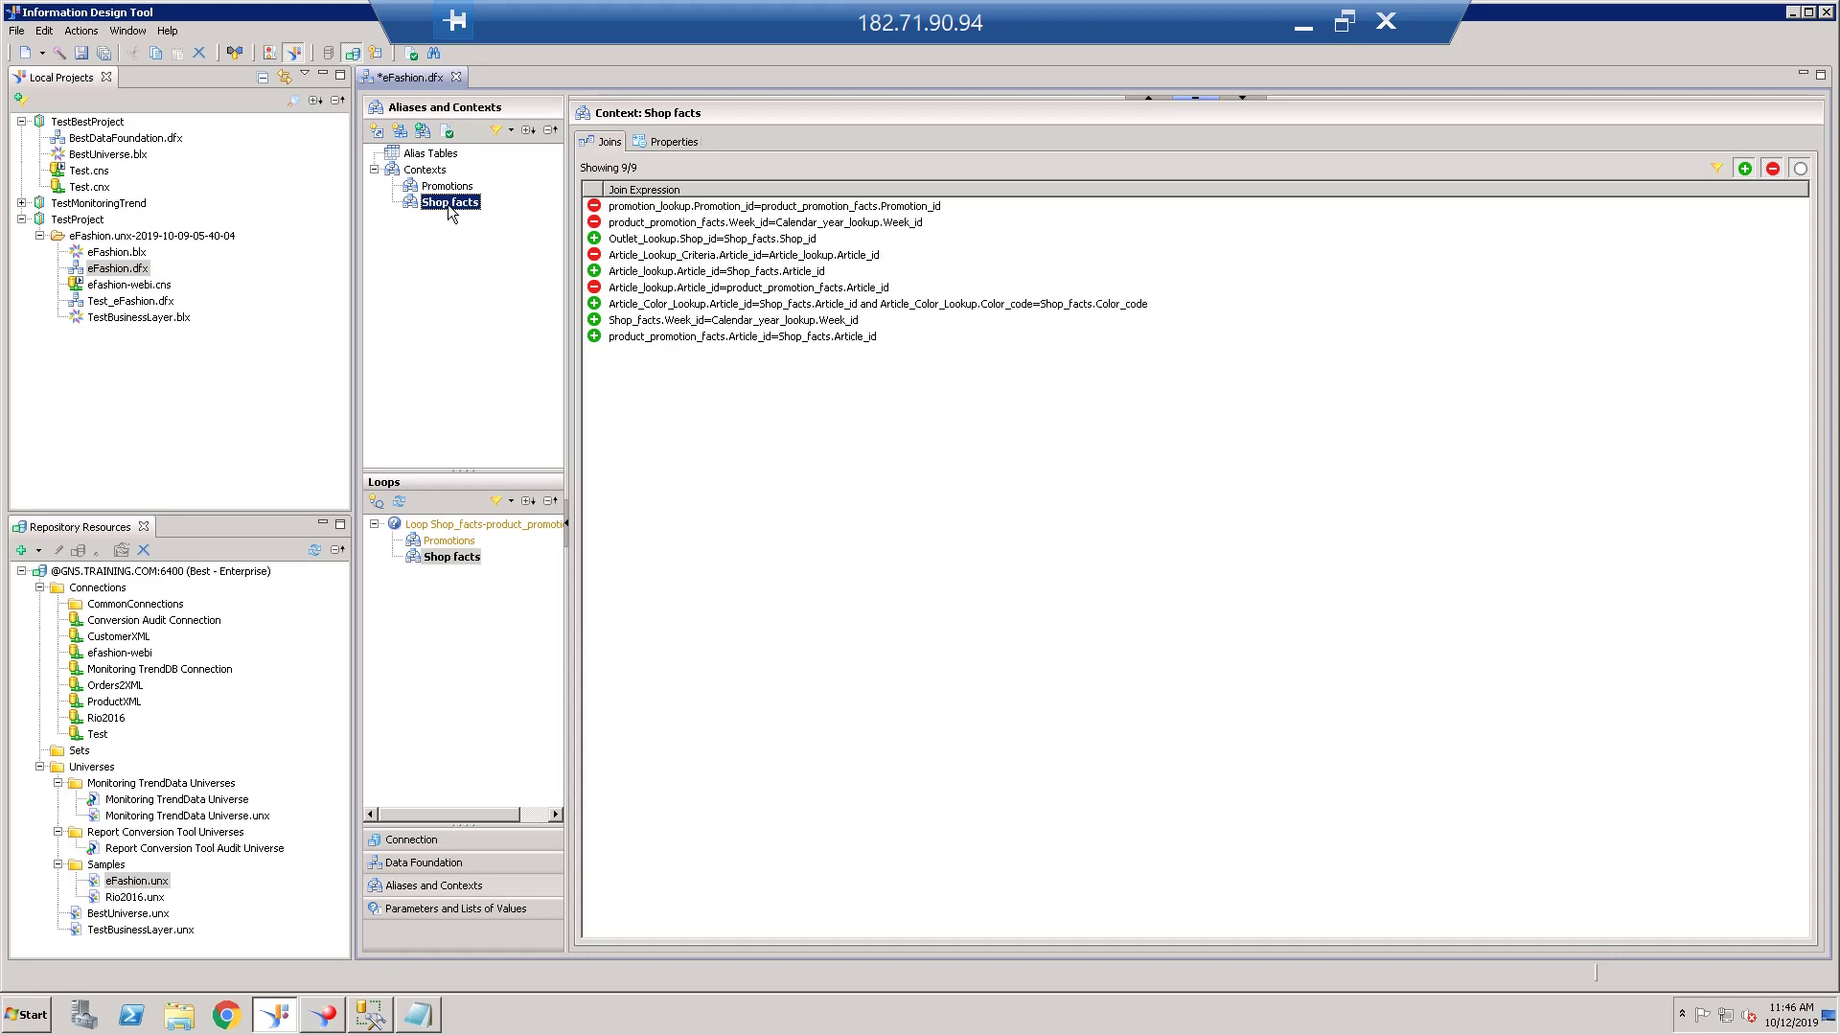
click(447, 187)
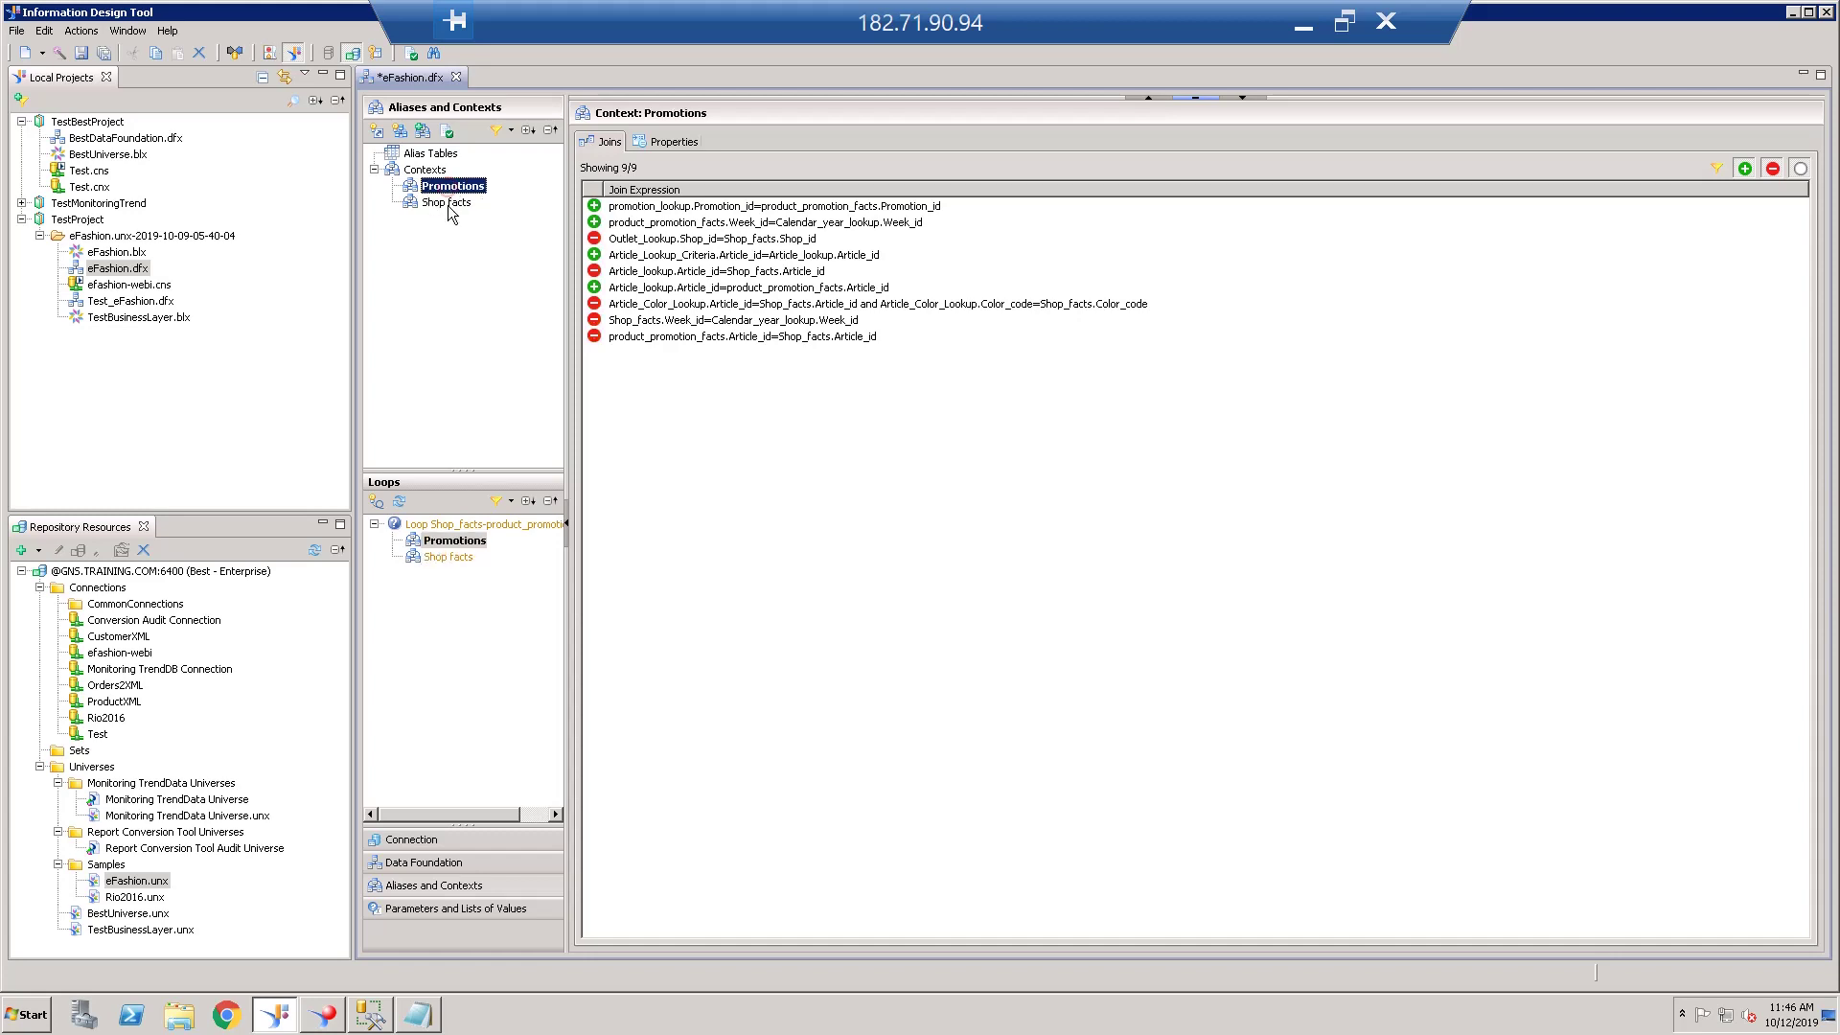
click(447, 204)
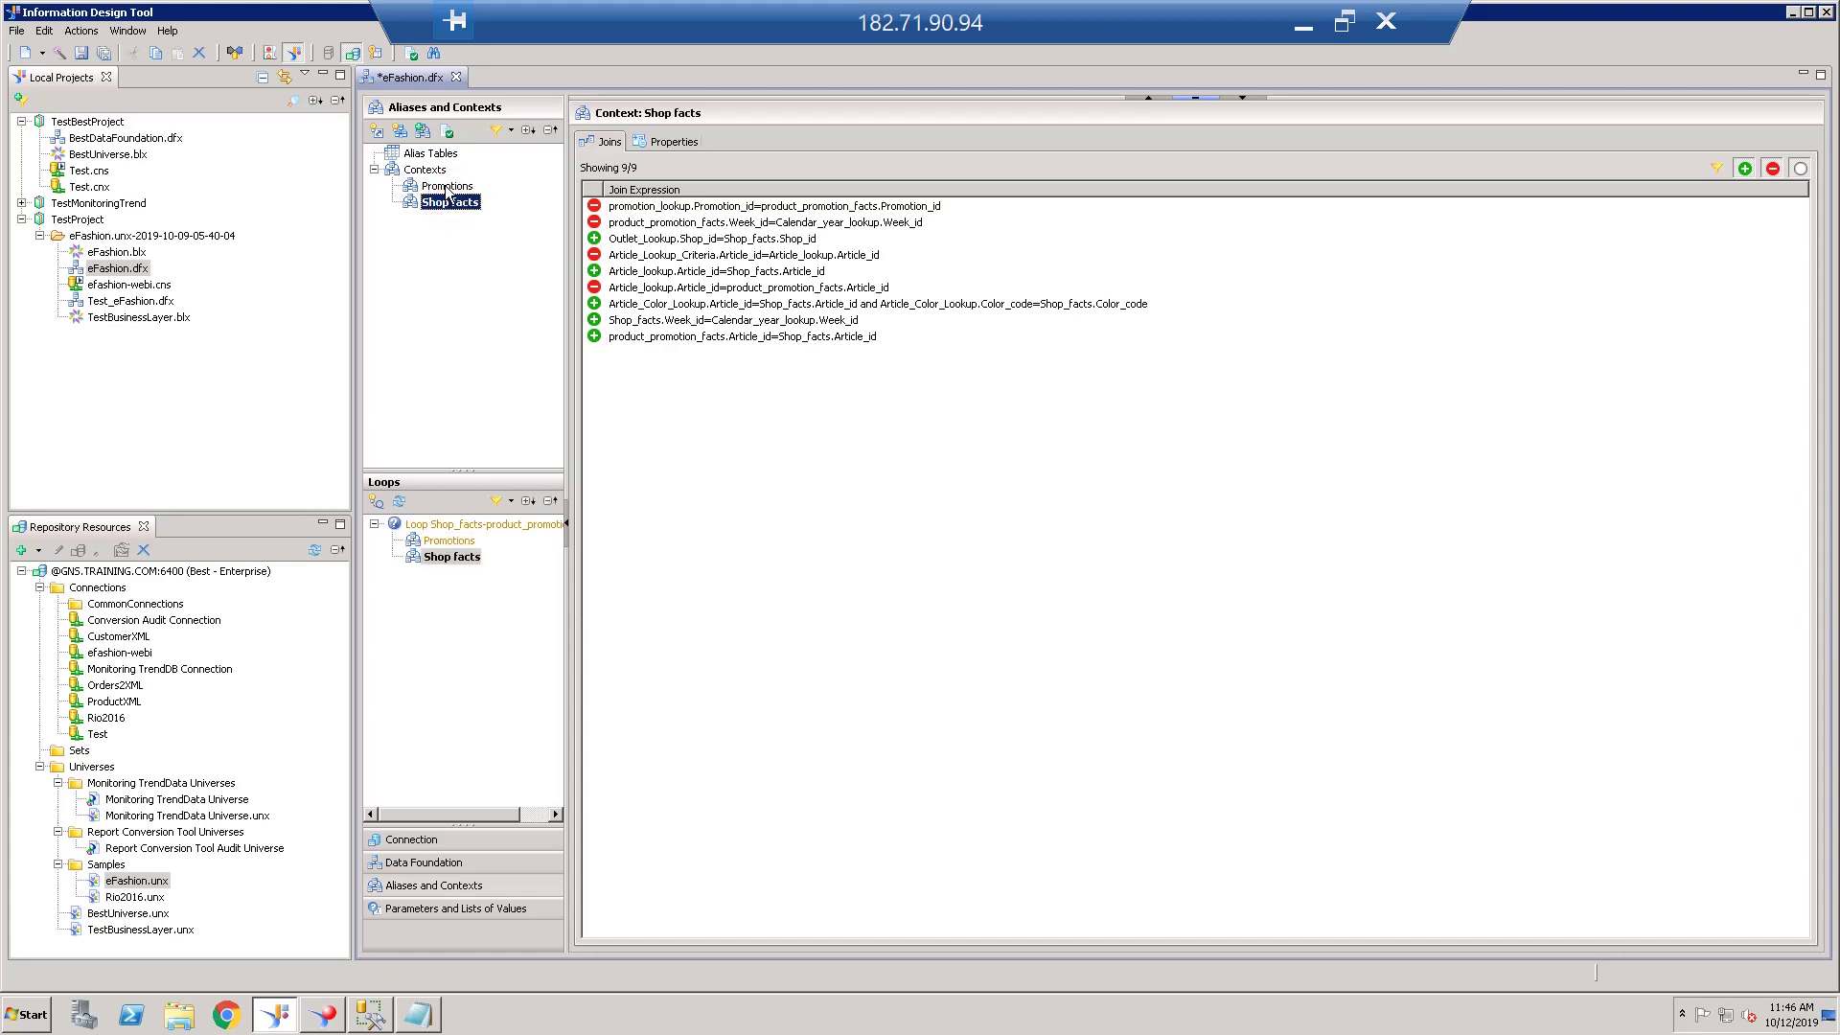
click(447, 188)
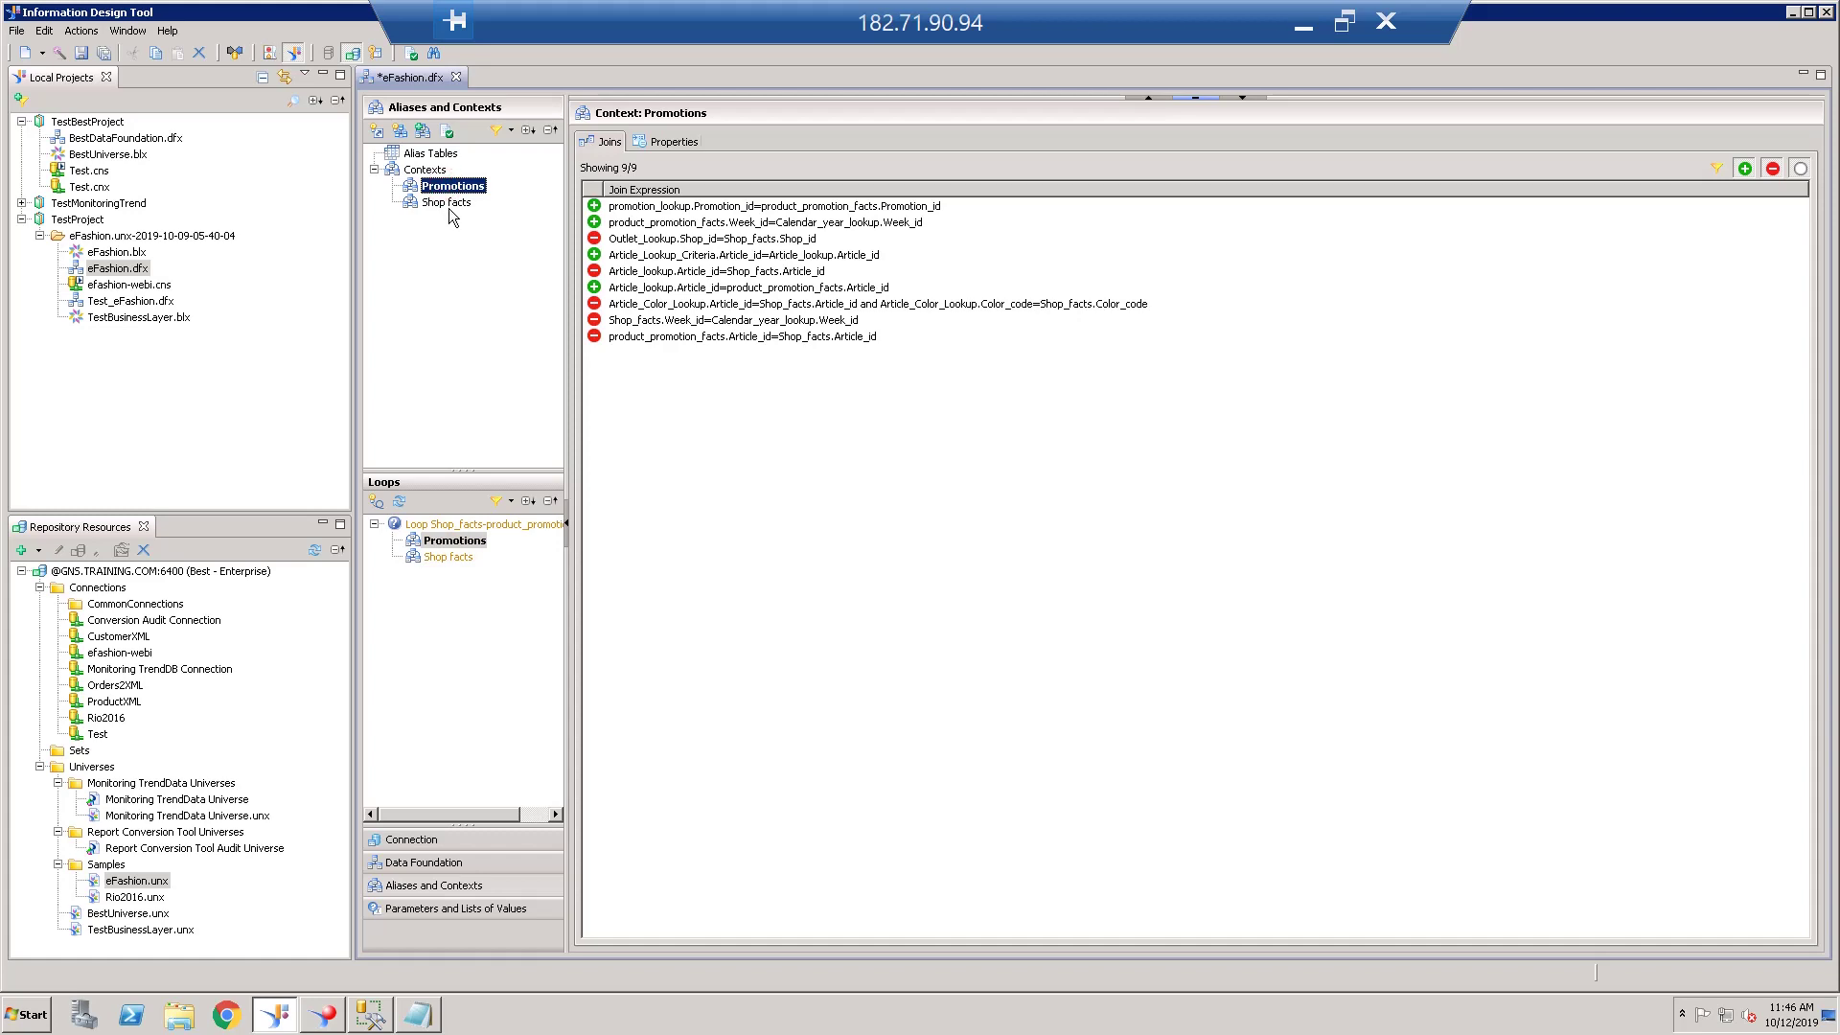
click(448, 203)
click(447, 188)
click(446, 206)
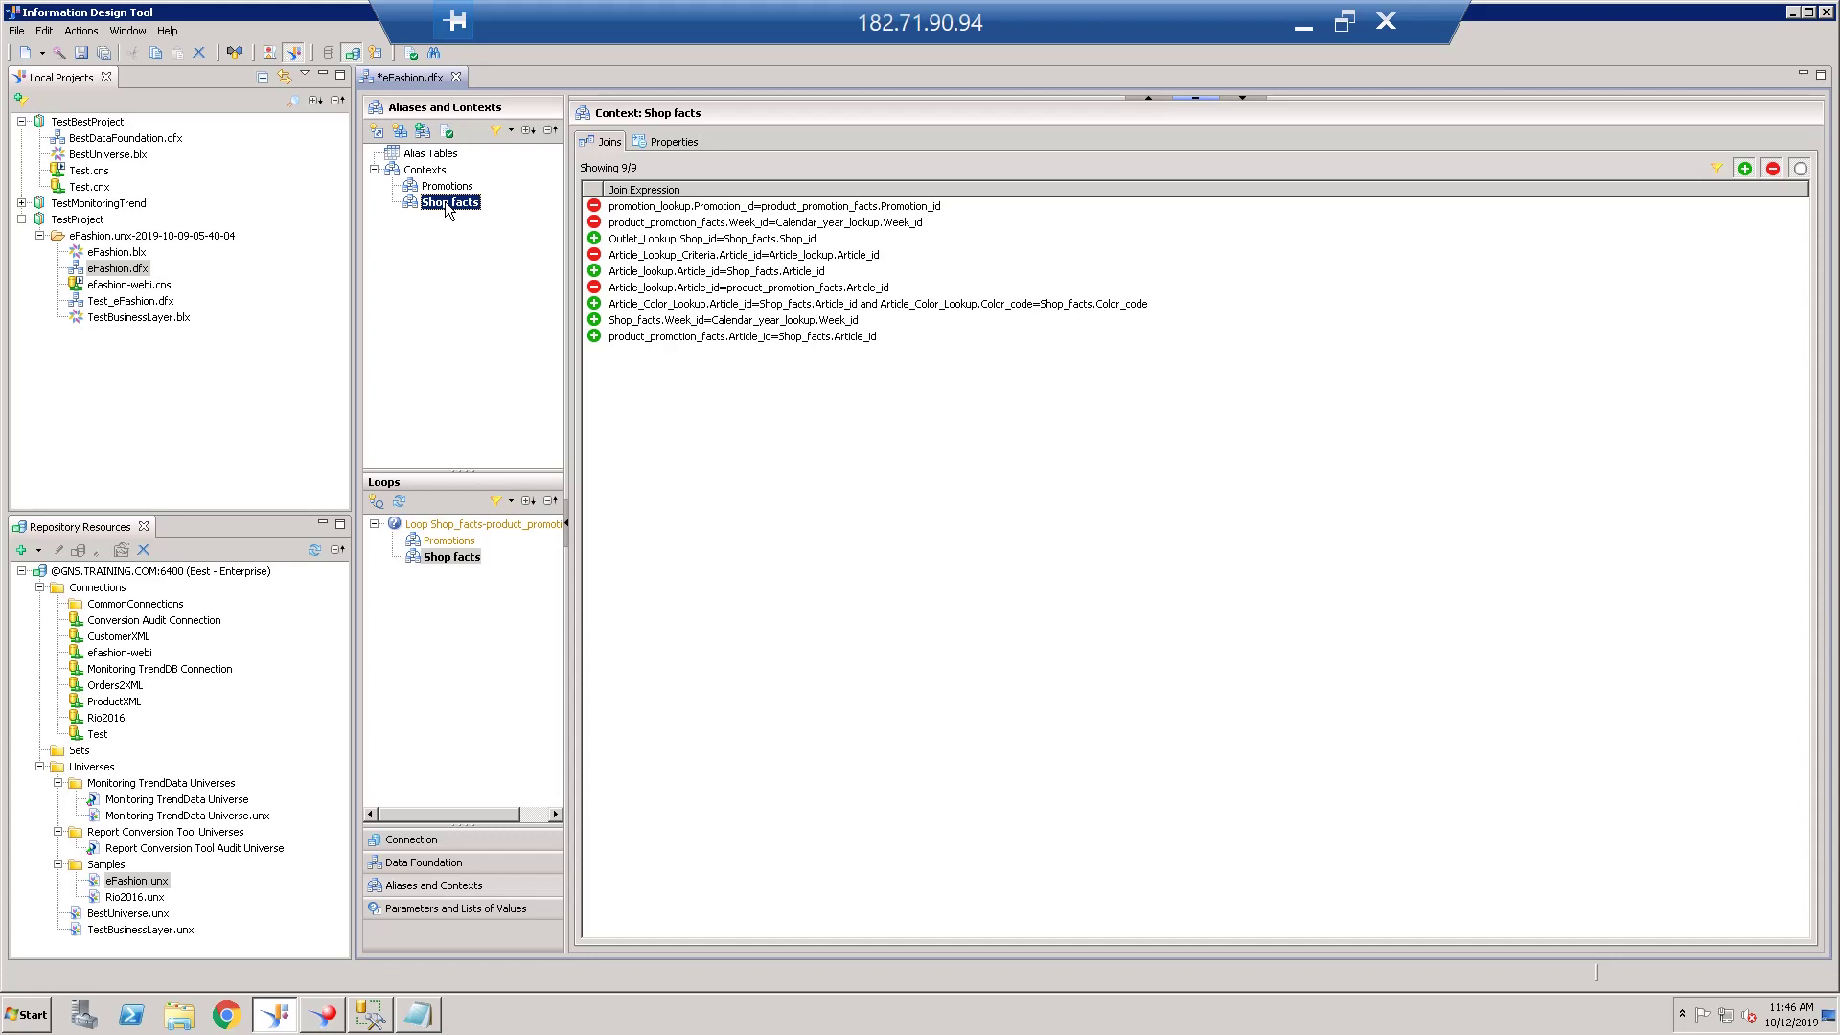
click(1302, 24)
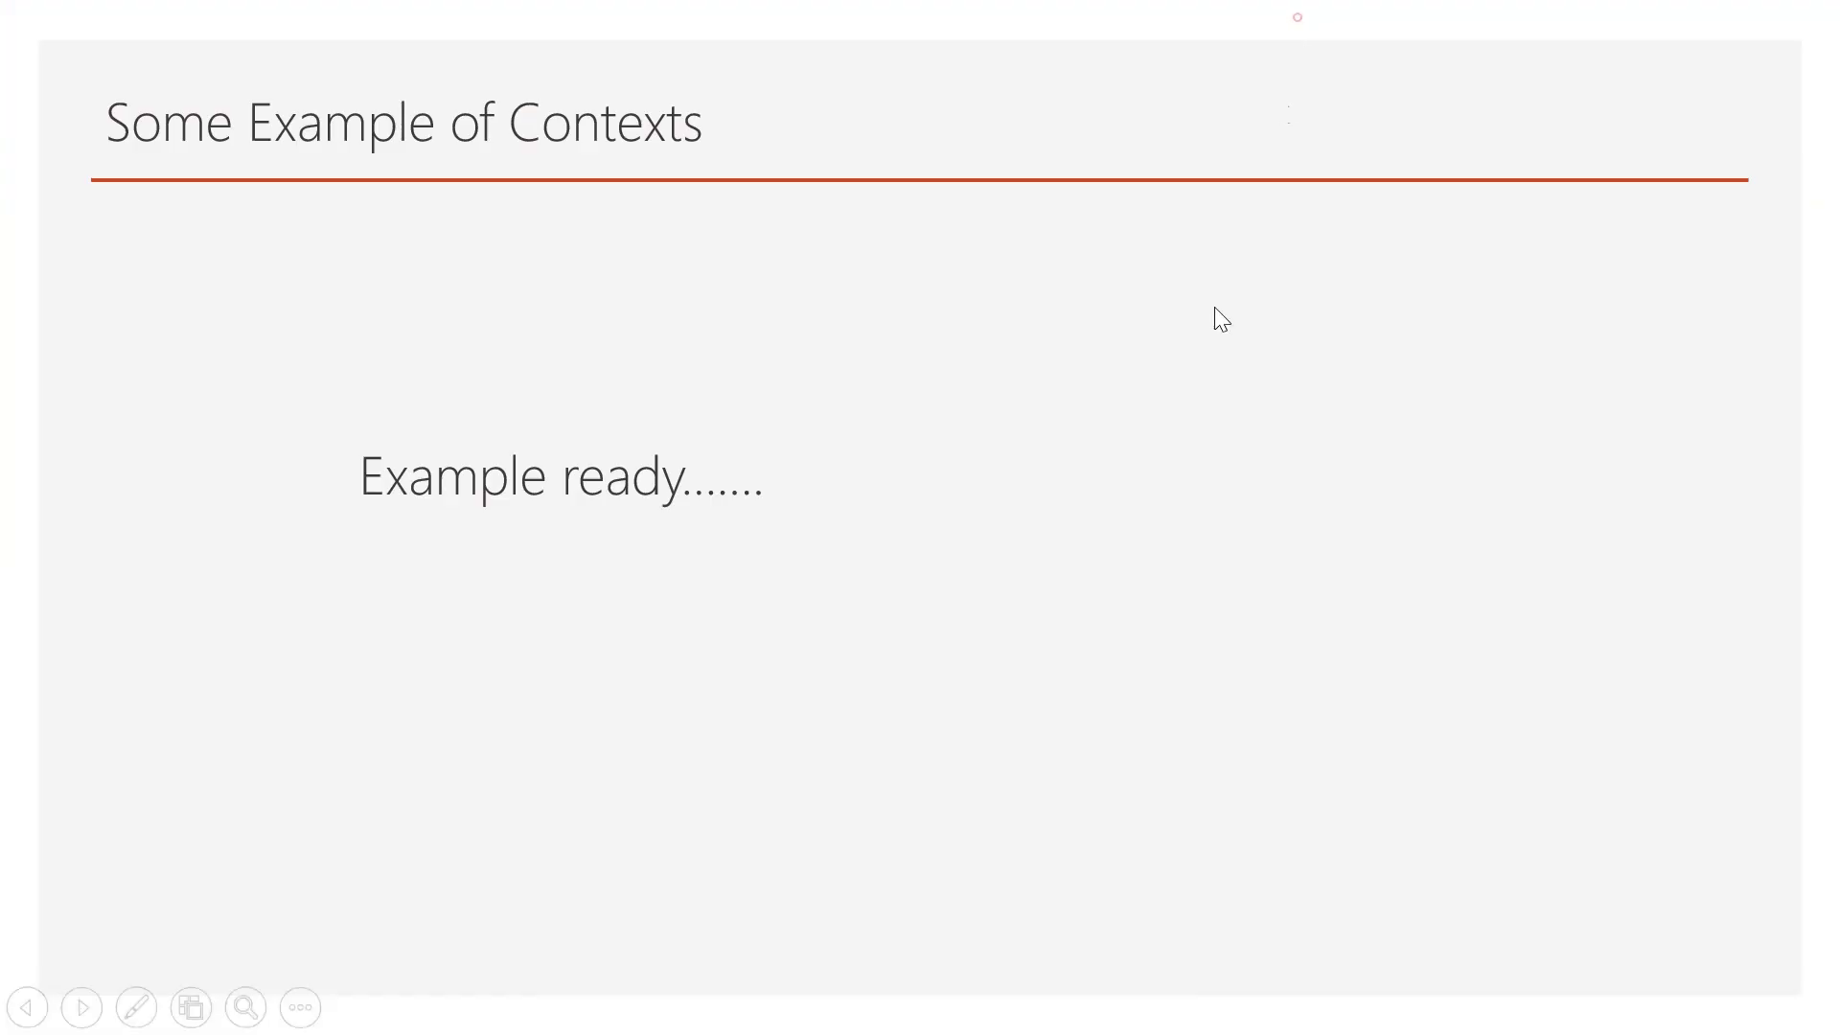